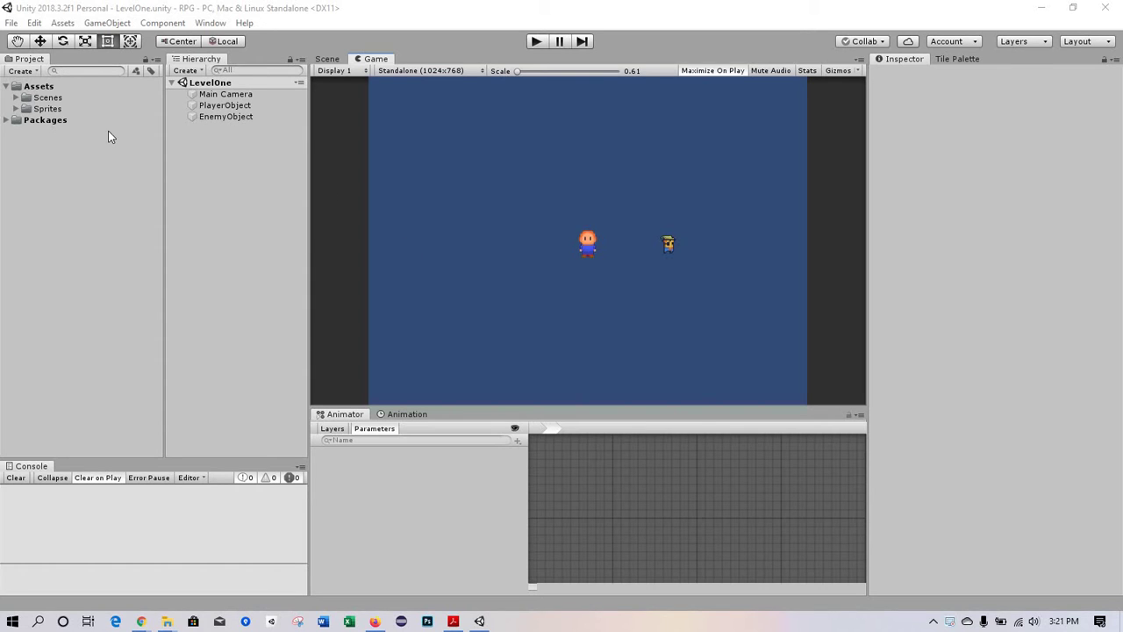
Step: Create a folder named Animations inside the Assets folder
click(44, 87)
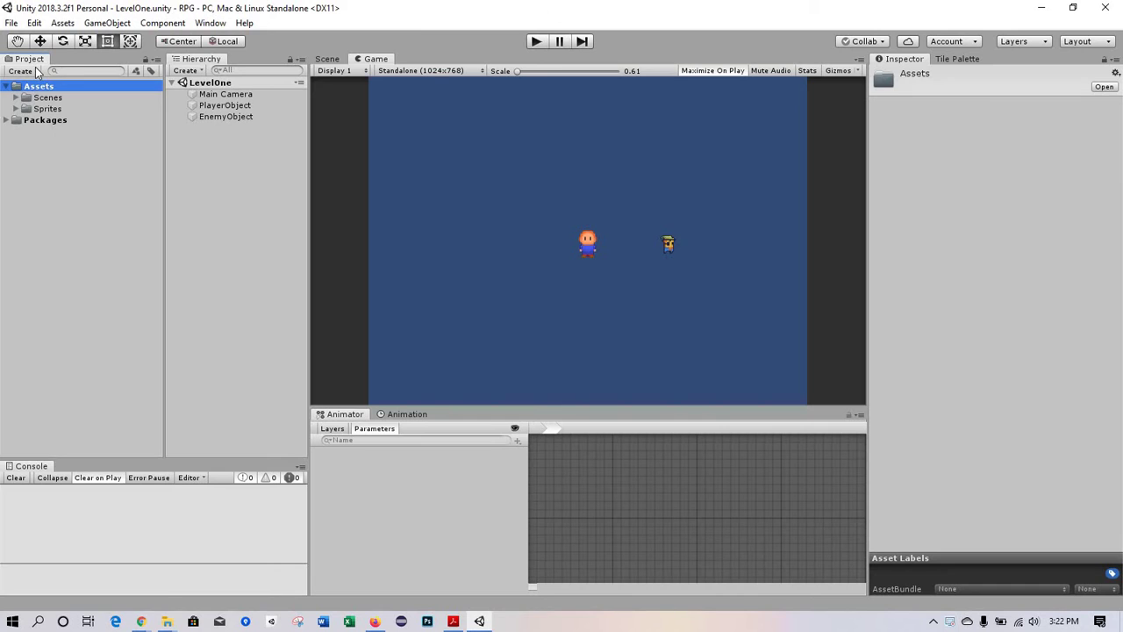
click(21, 71)
click(40, 83)
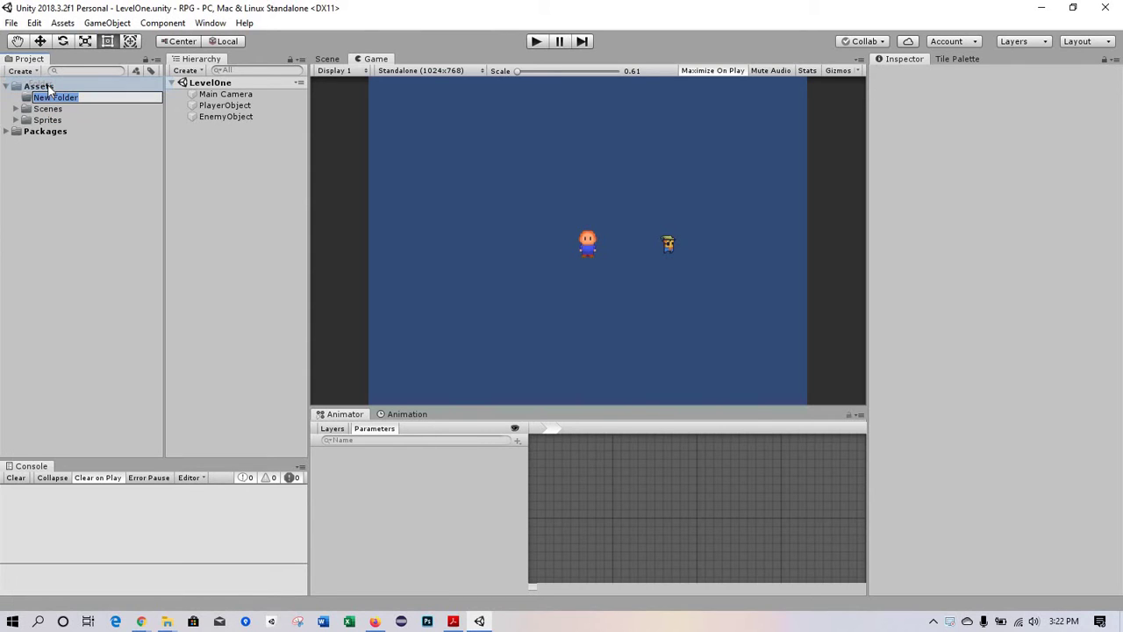
text(Animations)
key(Return)
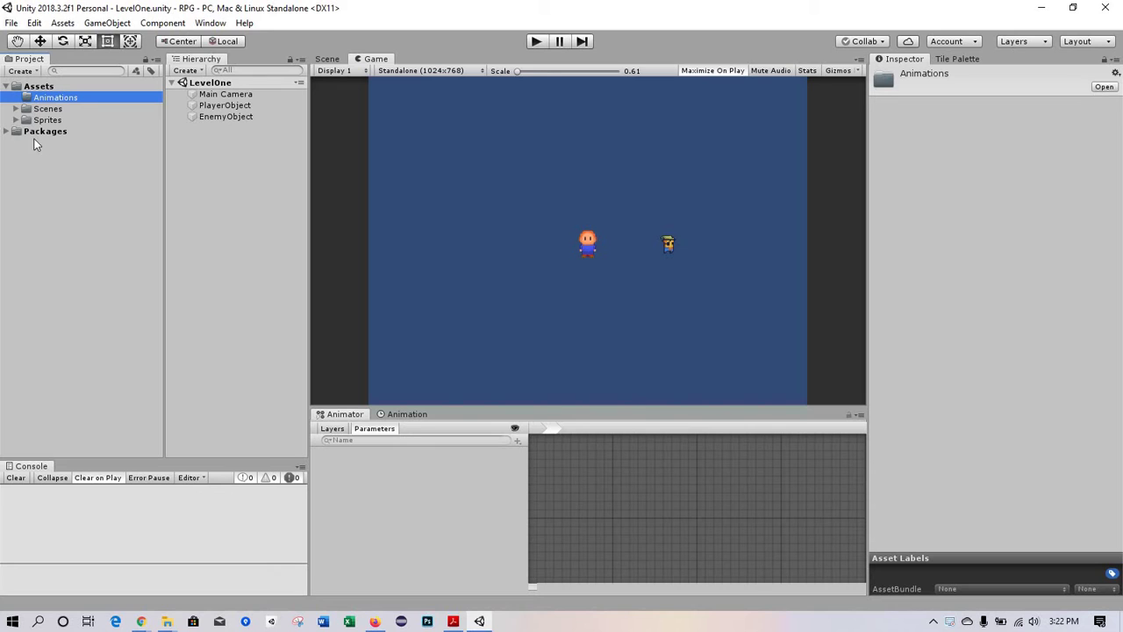
Step: Expand the Sprites folder and examine the Player32x32 sprite frames to see which ones belong to each walking direction
click(16, 120)
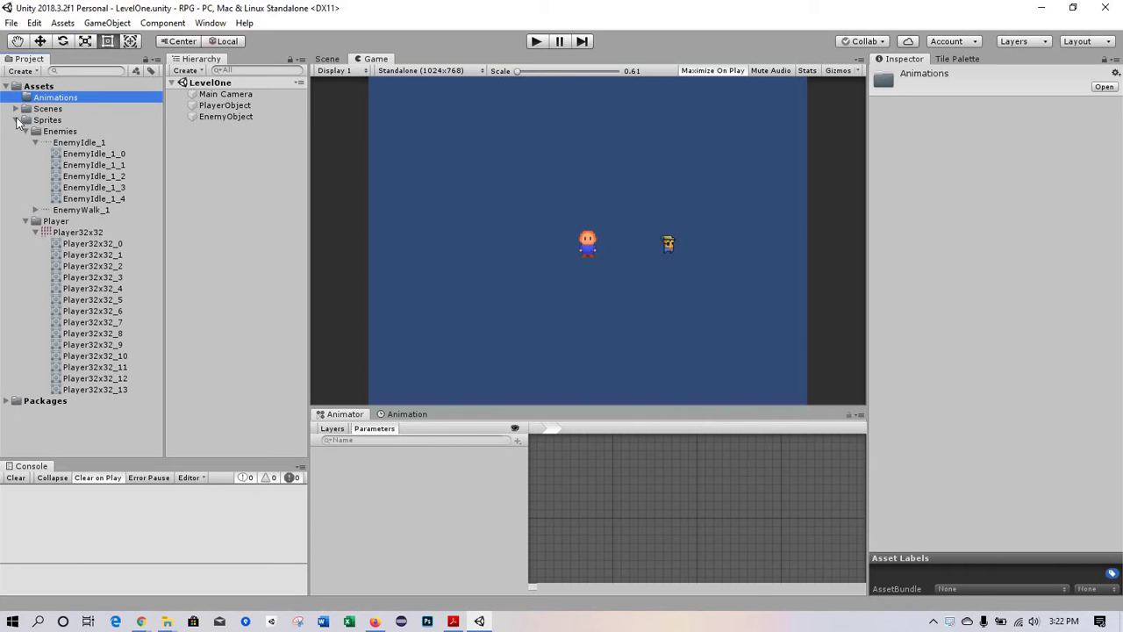
click(84, 246)
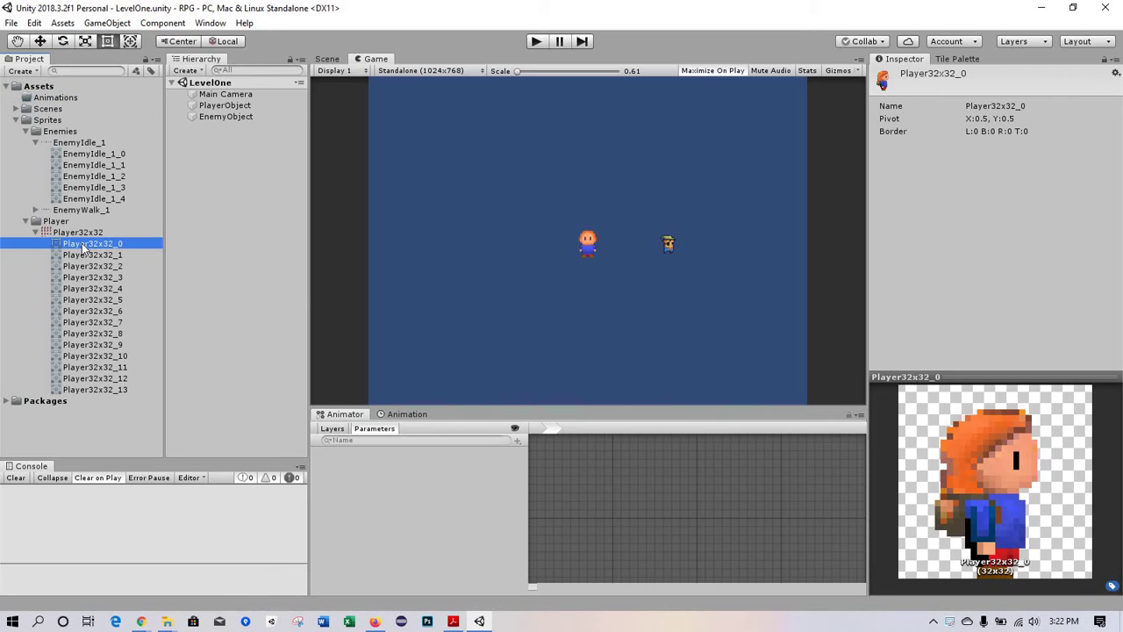
key(Down)
key(Down)
key(Down)
key(Down)
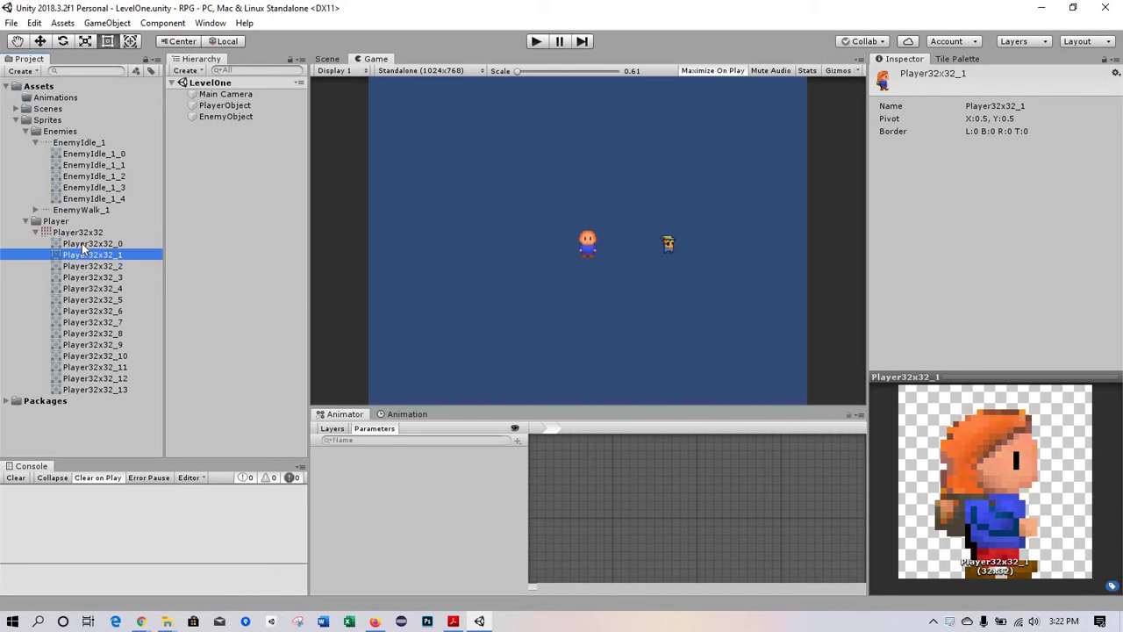
key(Down)
key(Down)
key(Down)
key(Down)
key(Down)
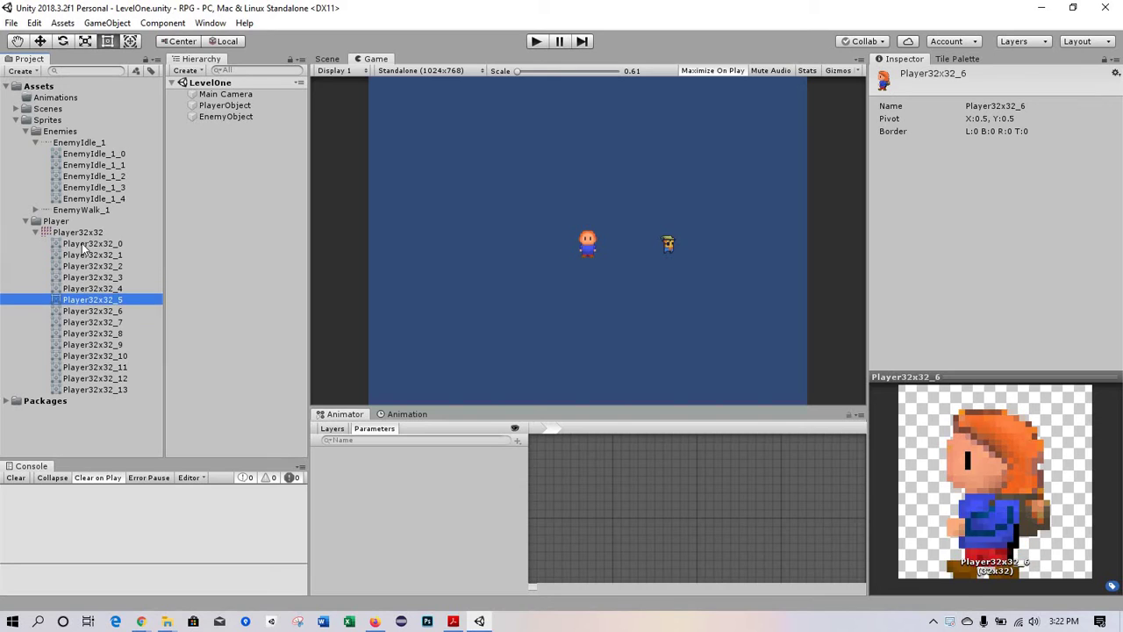
key(Up)
key(Up)
key(Up)
key(Up)
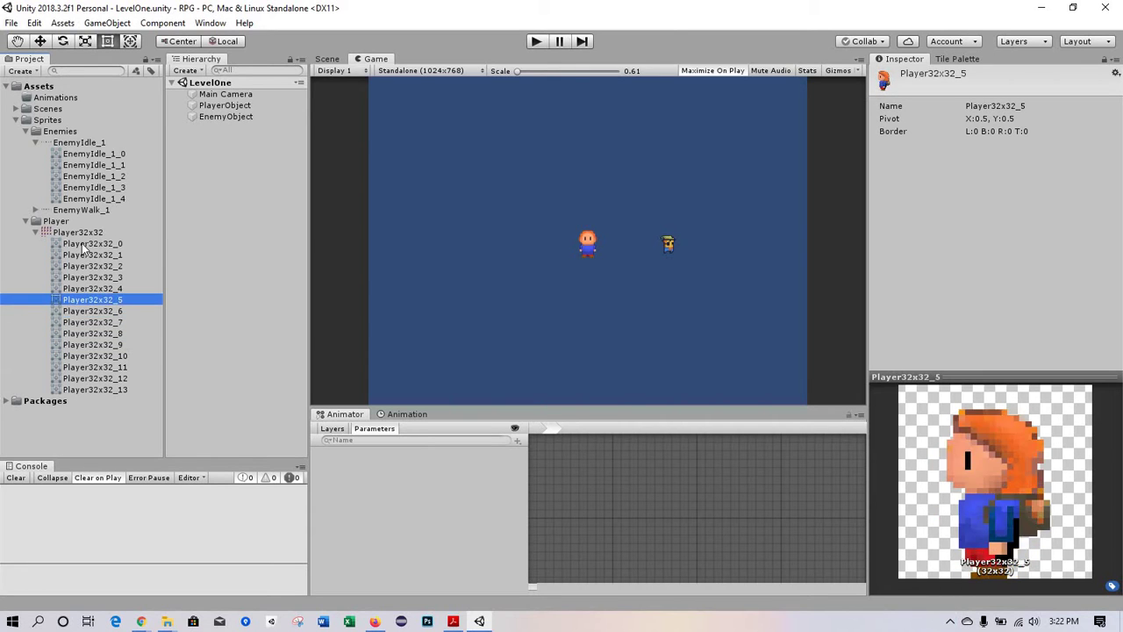
key(Down)
key(Down)
key(Down)
key(Down)
key(Down)
key(Down)
key(Down)
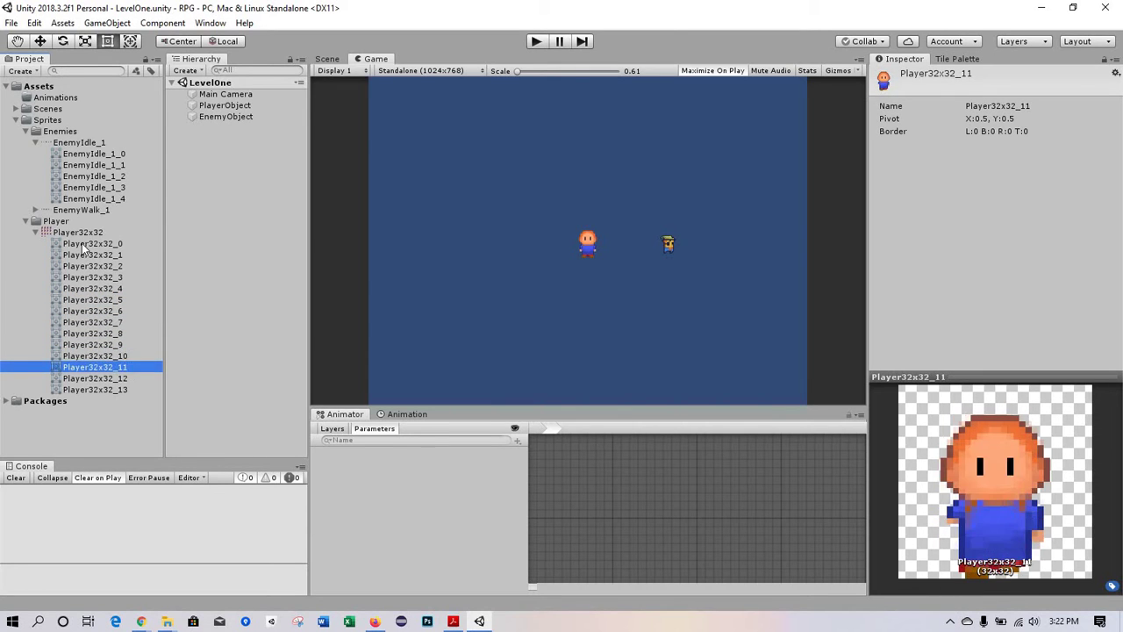
key(Up)
key(Up)
key(Up)
key(Up)
key(Down)
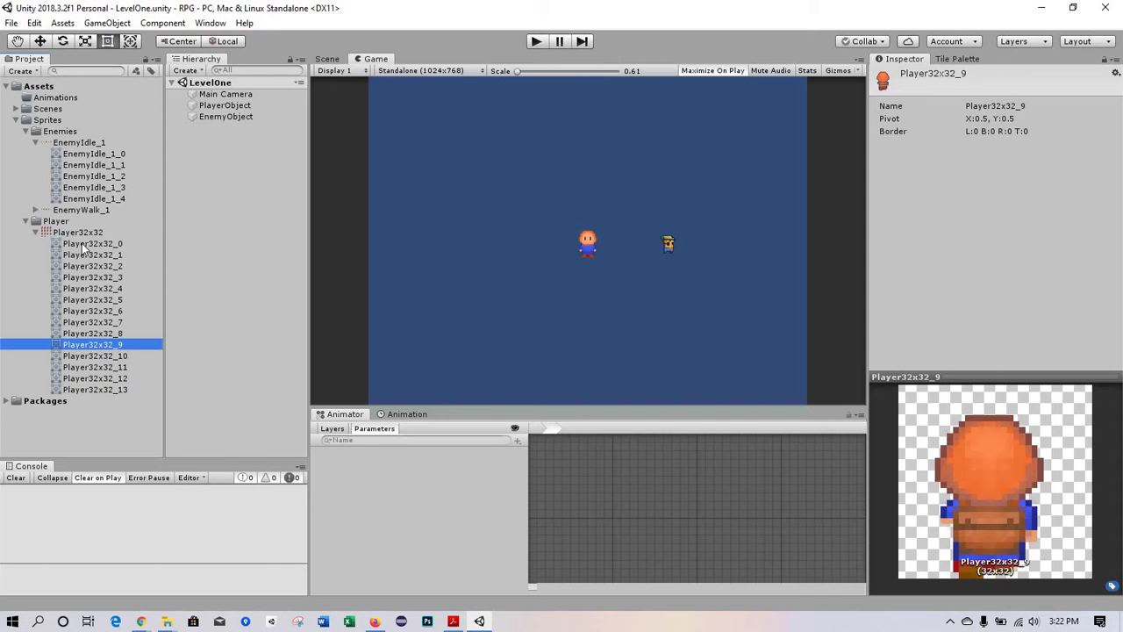
key(Down)
key(Up)
key(Up)
key(Up)
key(Up)
key(Up)
key(Up)
key(Up)
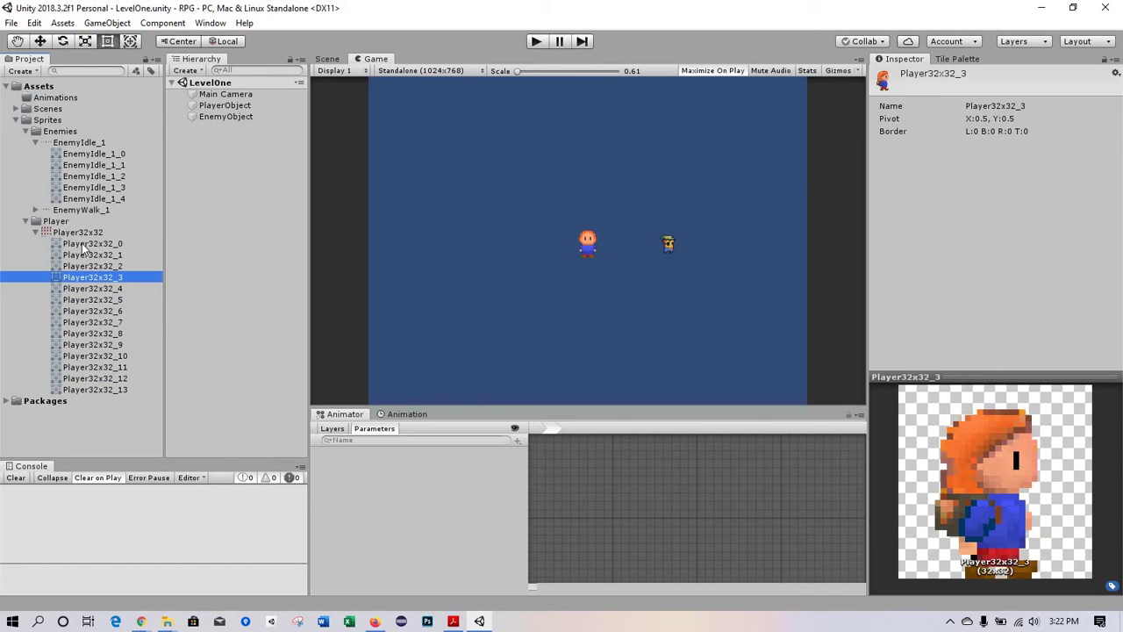
key(Up)
key(Down)
key(Down)
key(Down)
key(Down)
key(Down)
key(Down)
key(Down)
key(Down)
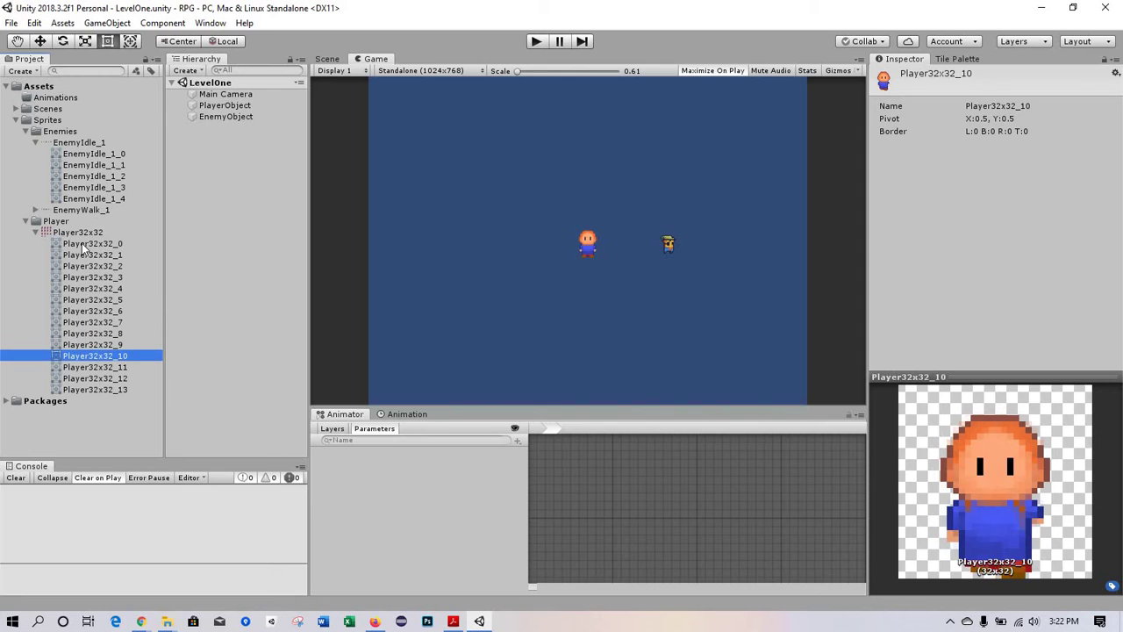
key(Down)
key(Down)
key(Up)
key(Up)
key(Up)
key(Up)
key(Up)
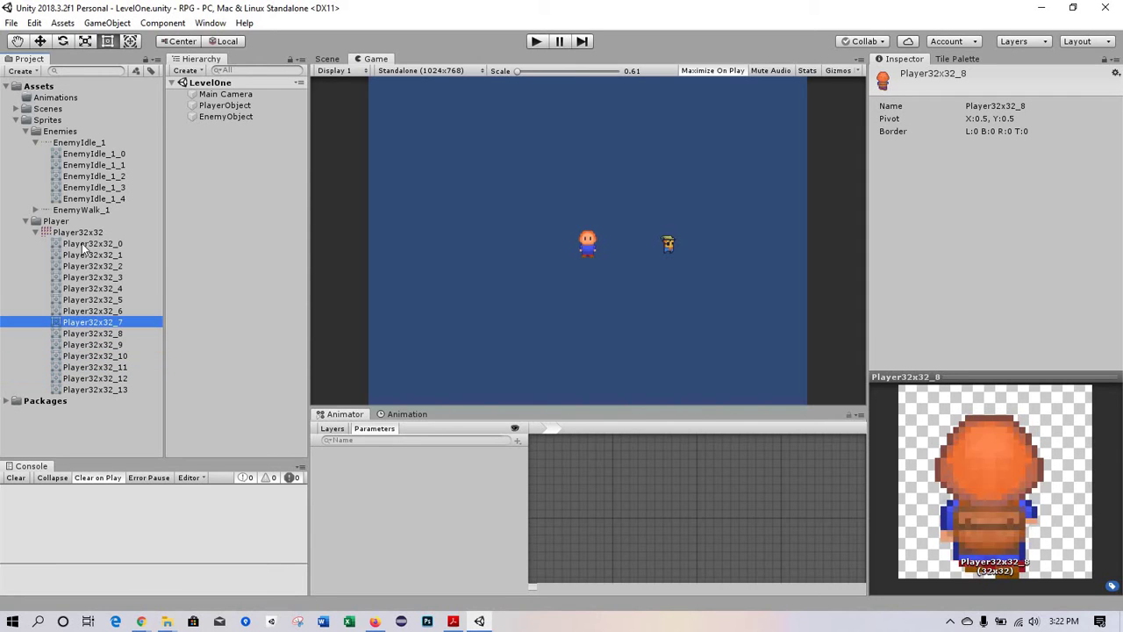
key(Up)
key(Up)
key(Up)
key(Up)
key(Up)
key(Up)
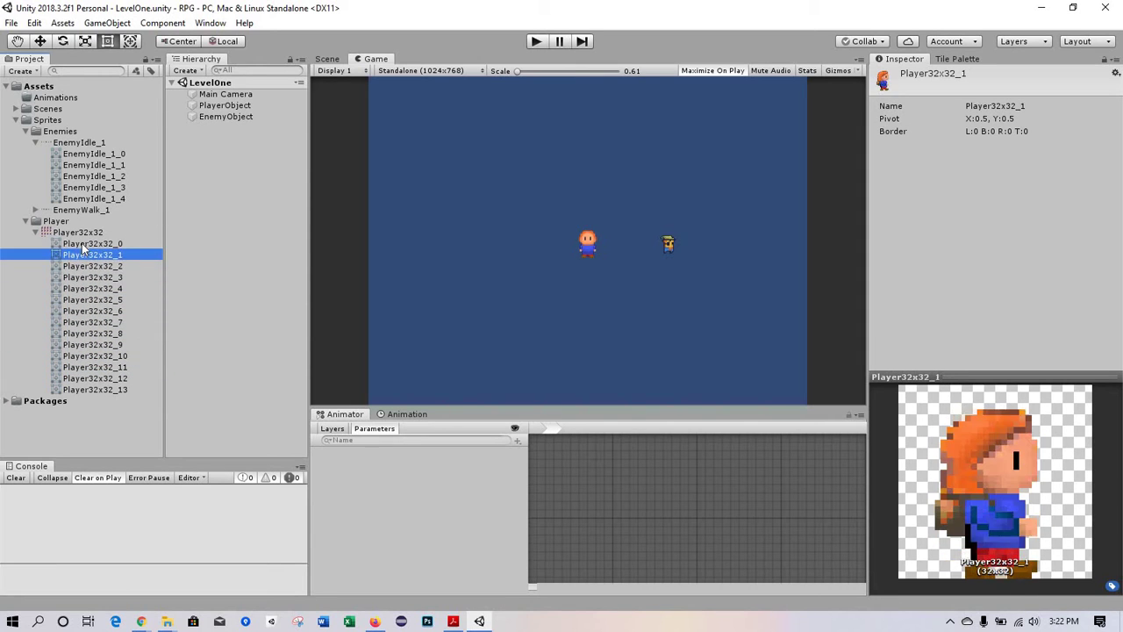
key(Up)
key(Down)
key(Down)
key(Down)
key(Down)
key(Down)
key(Down)
key(Down)
key(Down)
key(Down)
key(Down)
key(Down)
key(Down)
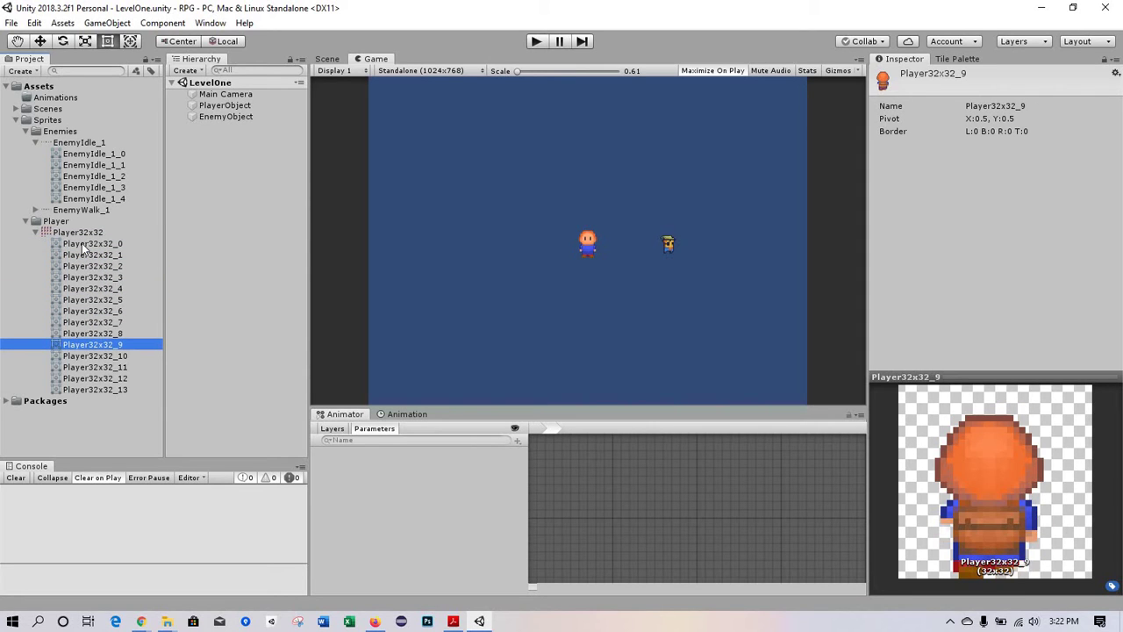
key(Up)
key(Up)
key(Down)
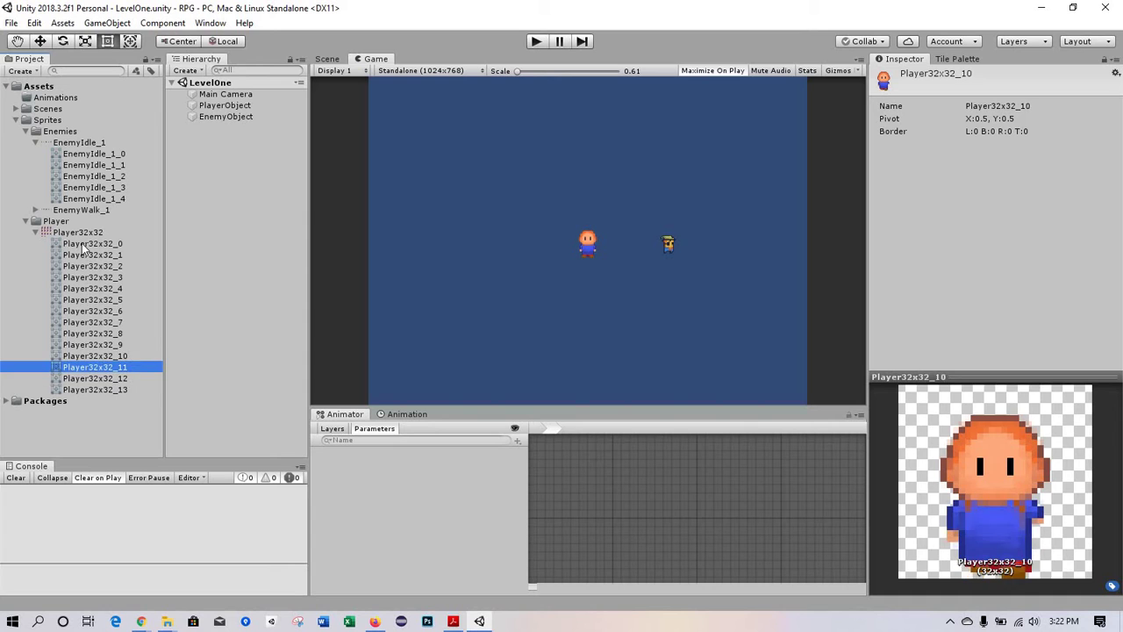
key(Down)
key(Down)
key(Up)
key(Up)
key(Up)
key(Up)
key(Up)
key(Up)
key(Up)
key(Up)
key(Up)
key(Up)
key(Up)
key(Up)
key(Up)
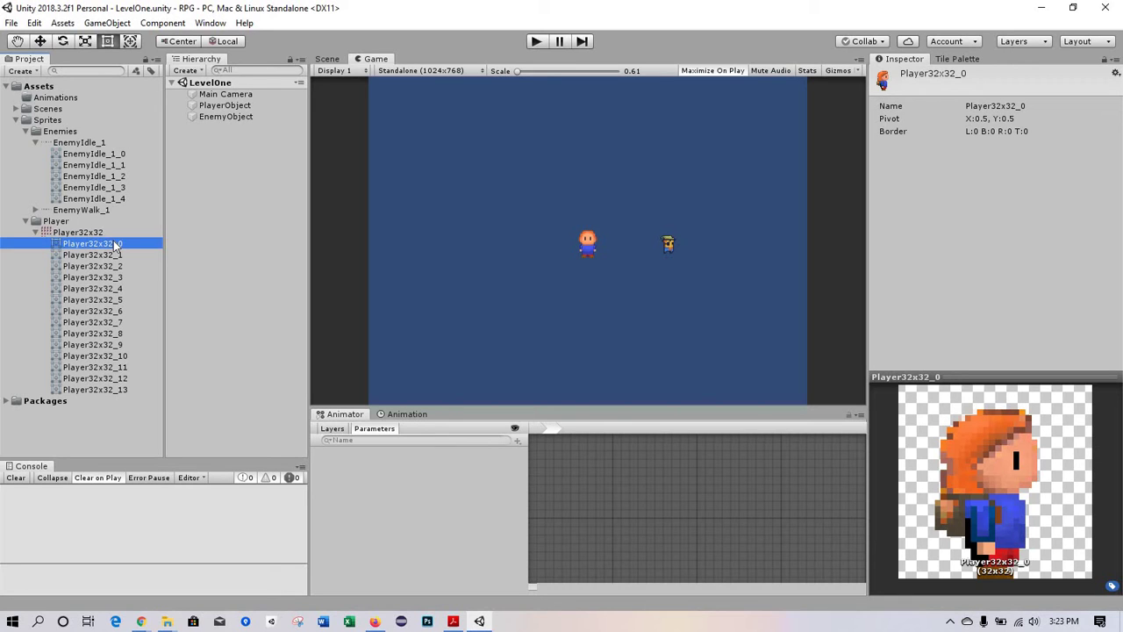
Step: Create a subfolder named Controllers inside the Animations folder
click(53, 97)
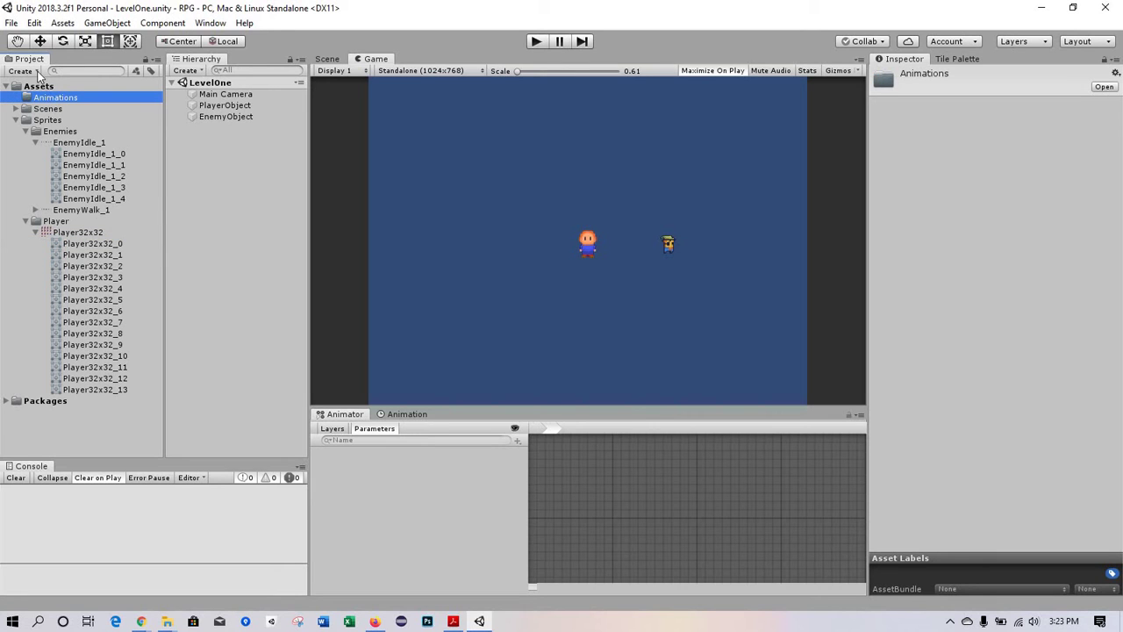
click(23, 71)
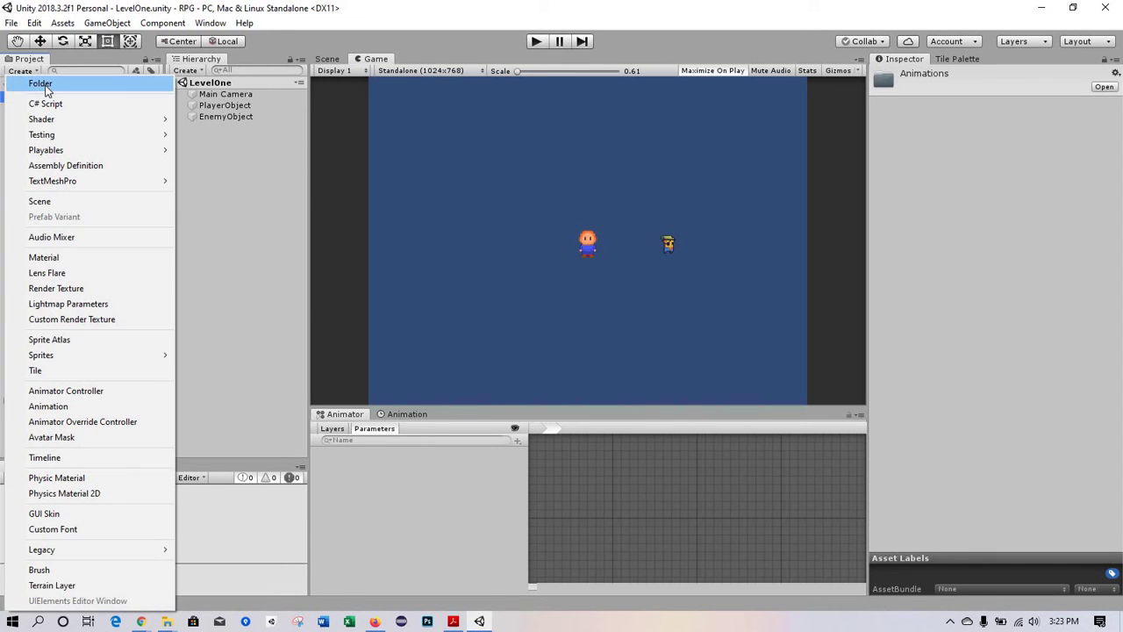
click(44, 85)
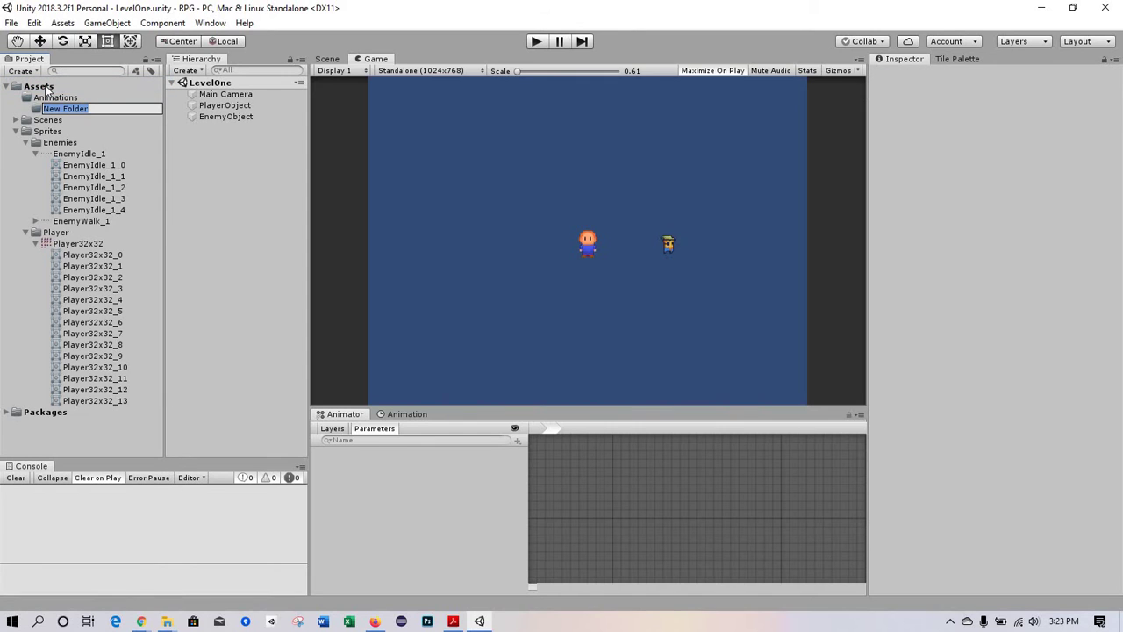
text(Controllers)
key(Return)
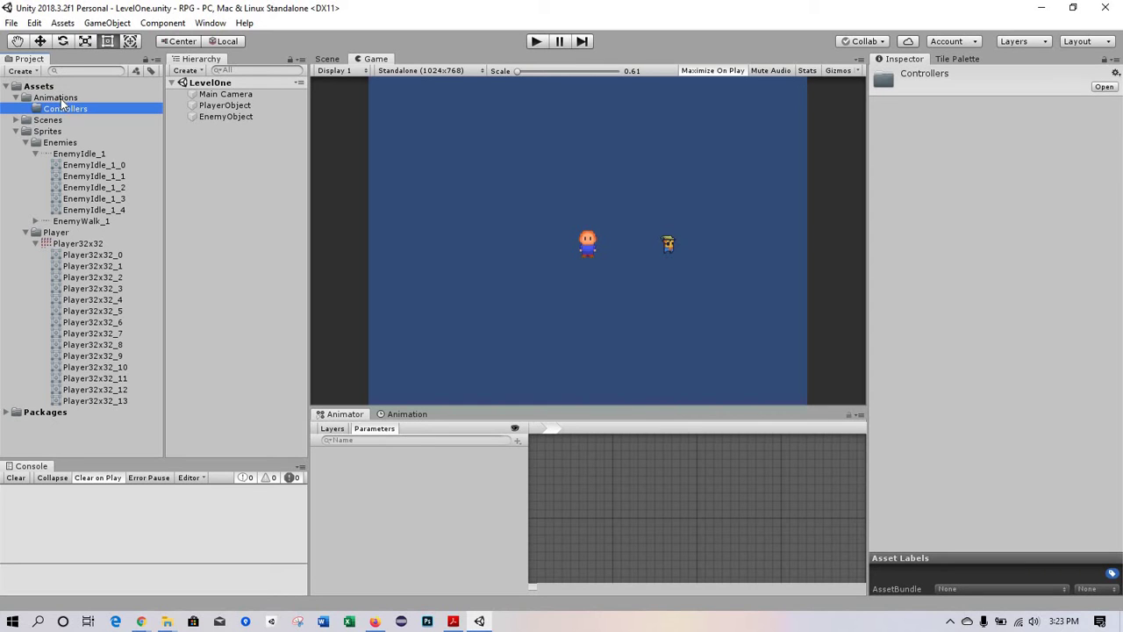
Step: Create a subfolder that is also named Animations inside the top-level Animations folder
click(59, 98)
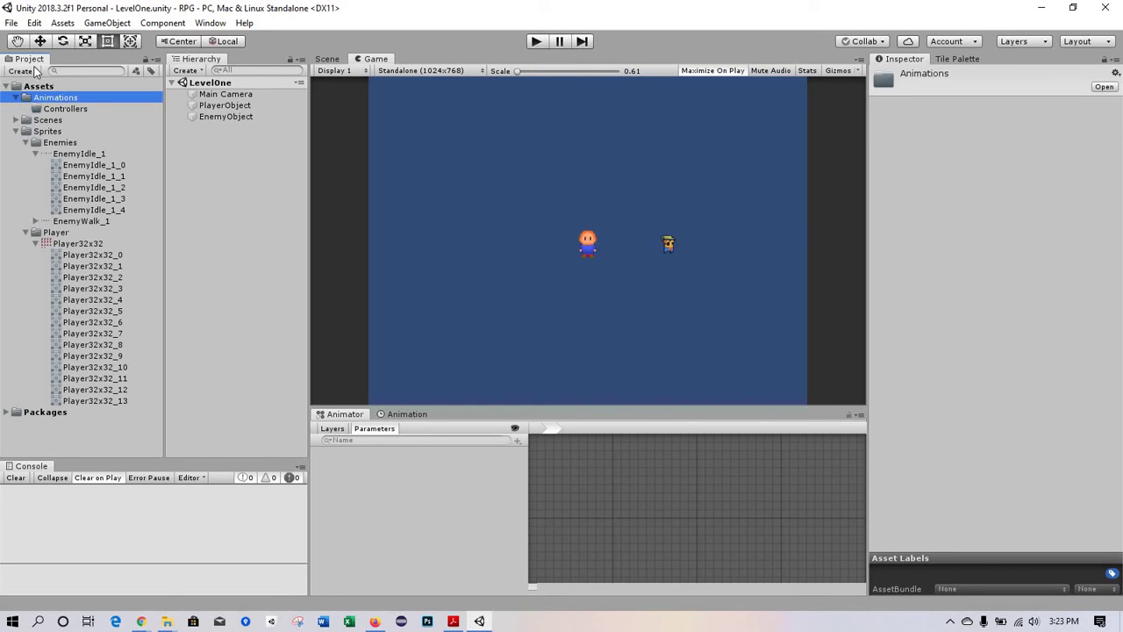
click(35, 71)
click(40, 83)
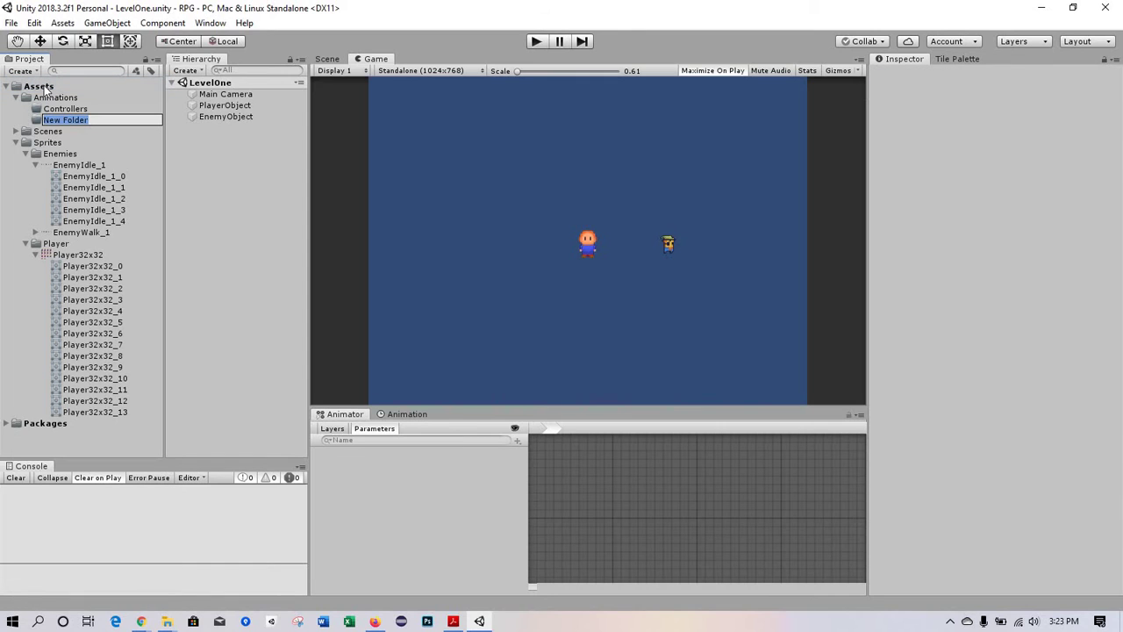
text(Animations)
key(Return)
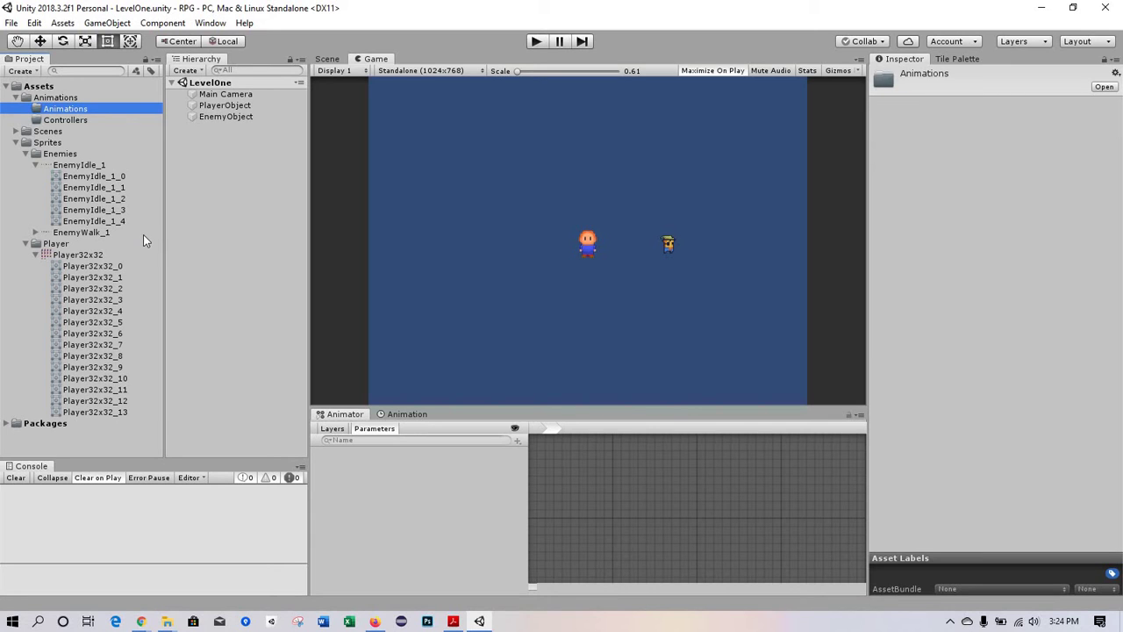
Step: Examine frames Player32x32_0 through Player32x32_3 one by one as the east-facing walk cycle
click(102, 268)
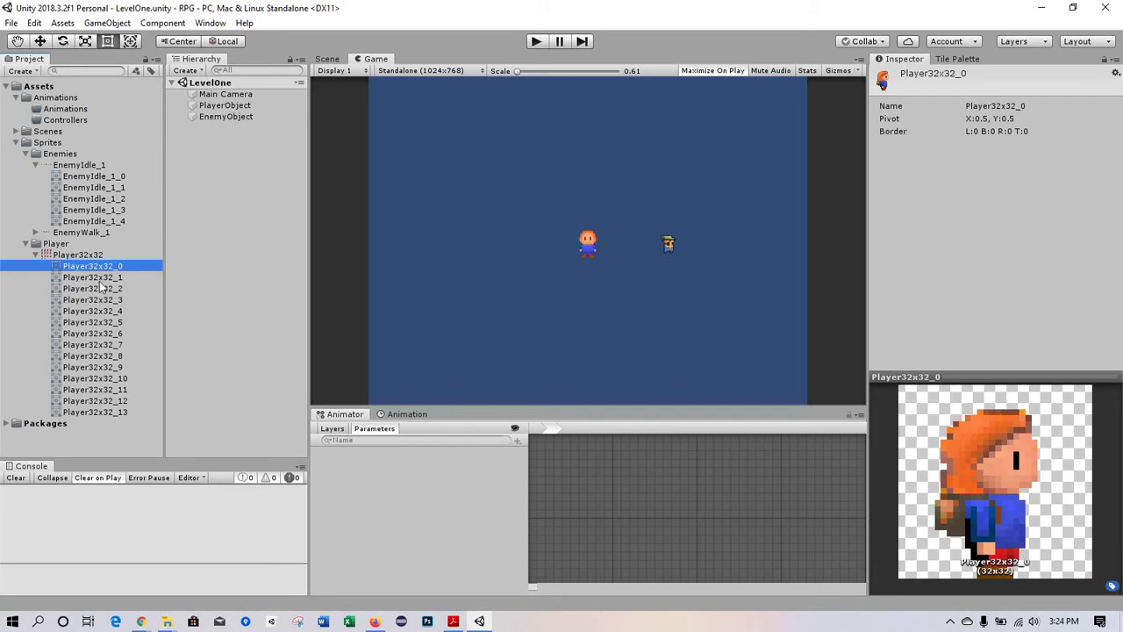
shift+click(100, 301)
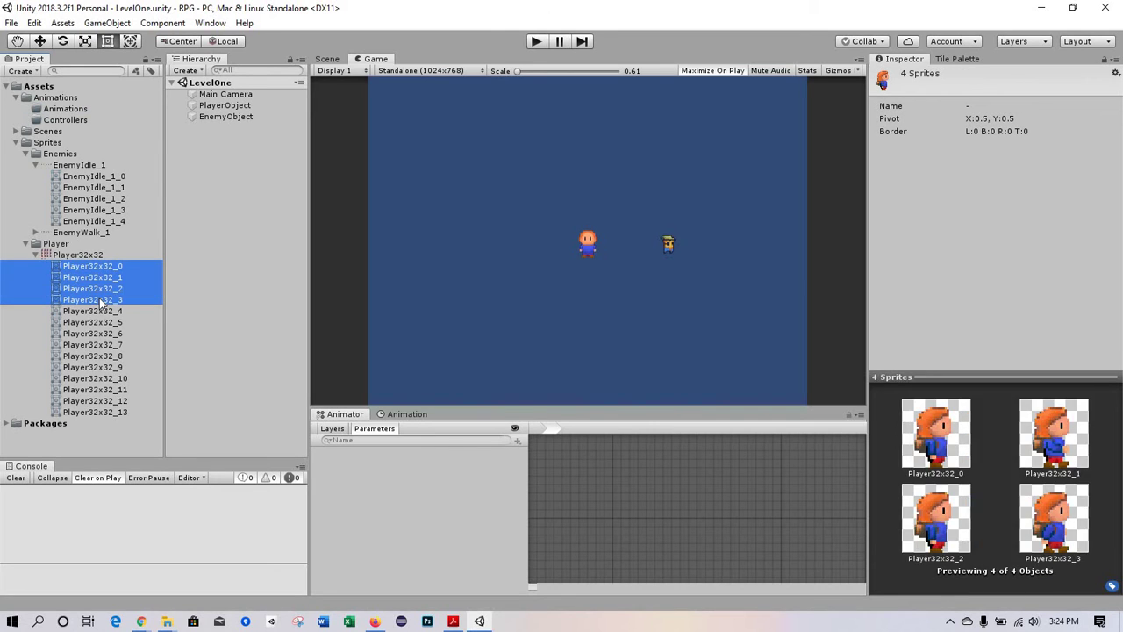
click(96, 269)
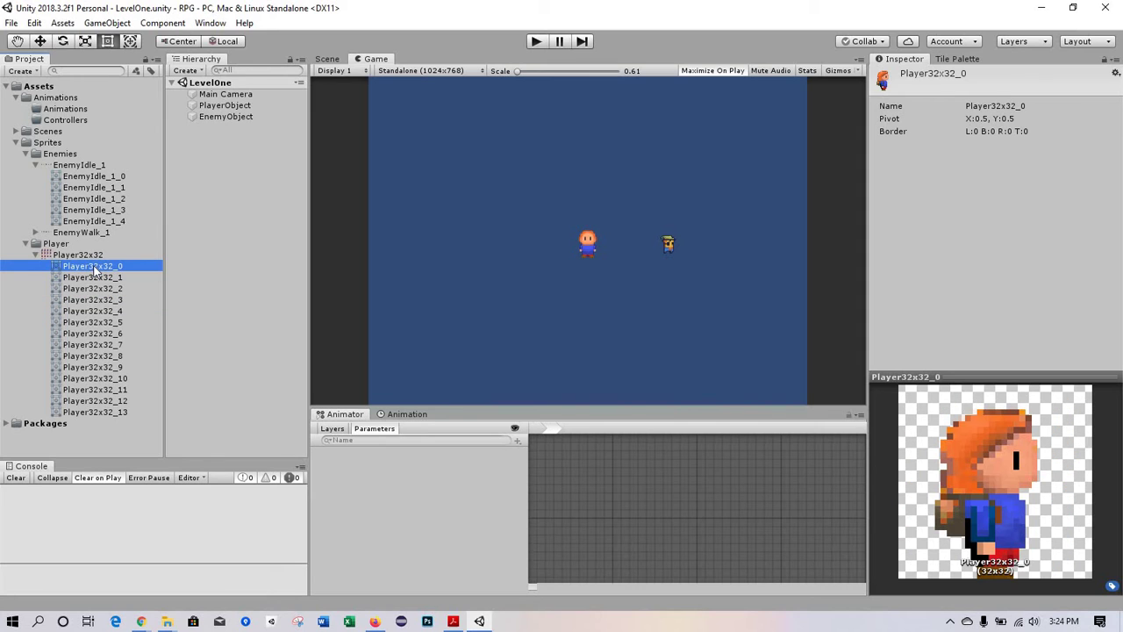
key(Down)
key(Down)
key(Down)
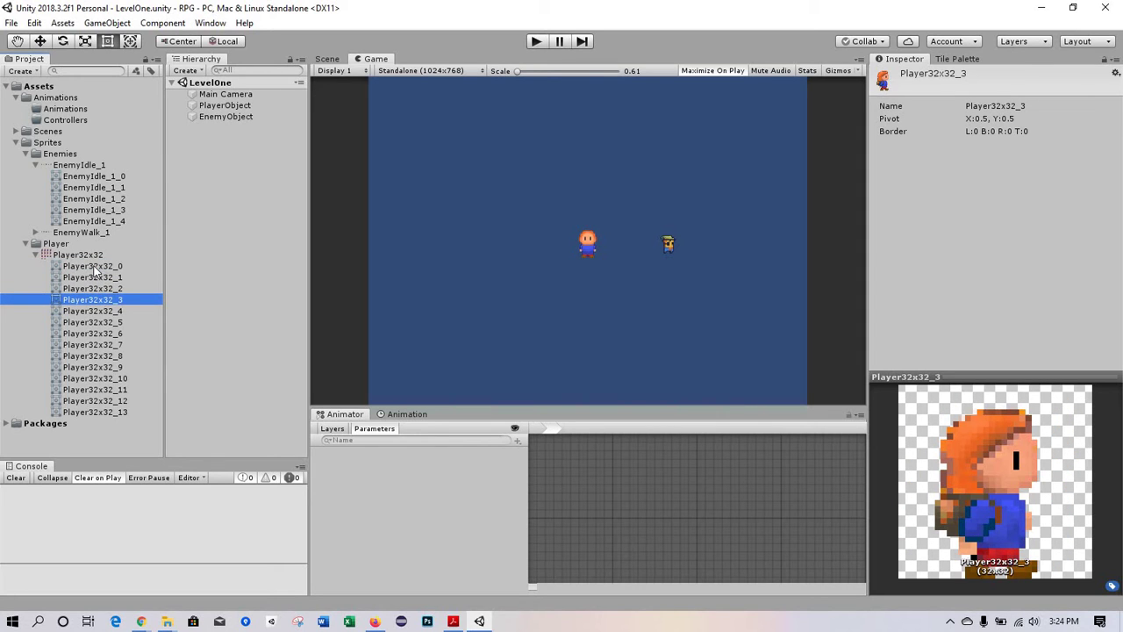
key(Up)
key(Up)
key(Up)
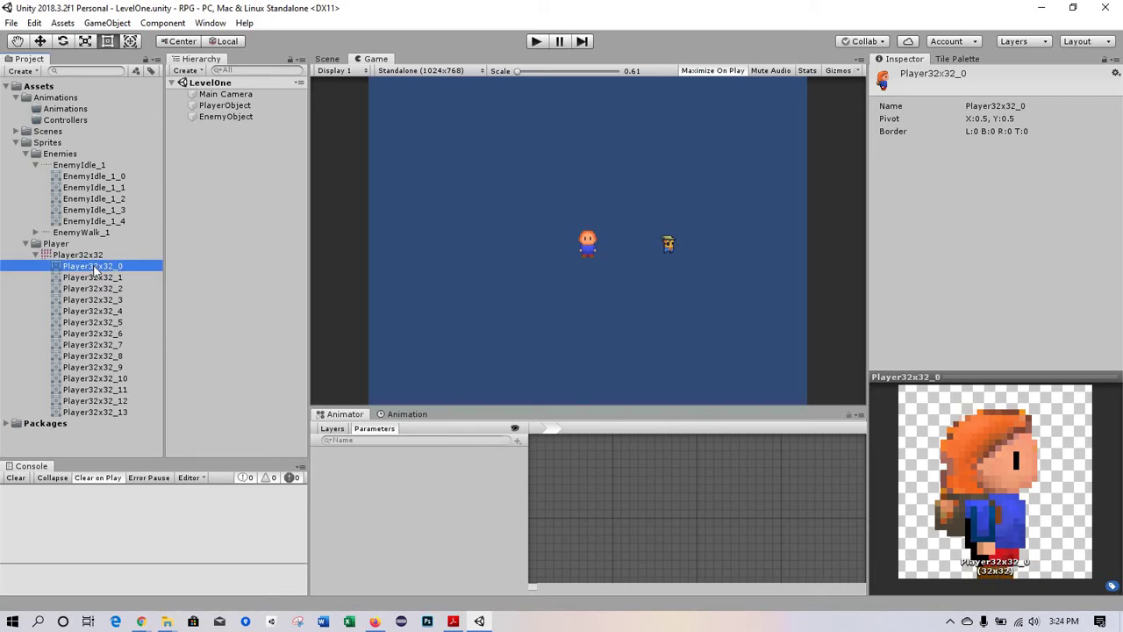
key(Down)
key(Down)
key(Down)
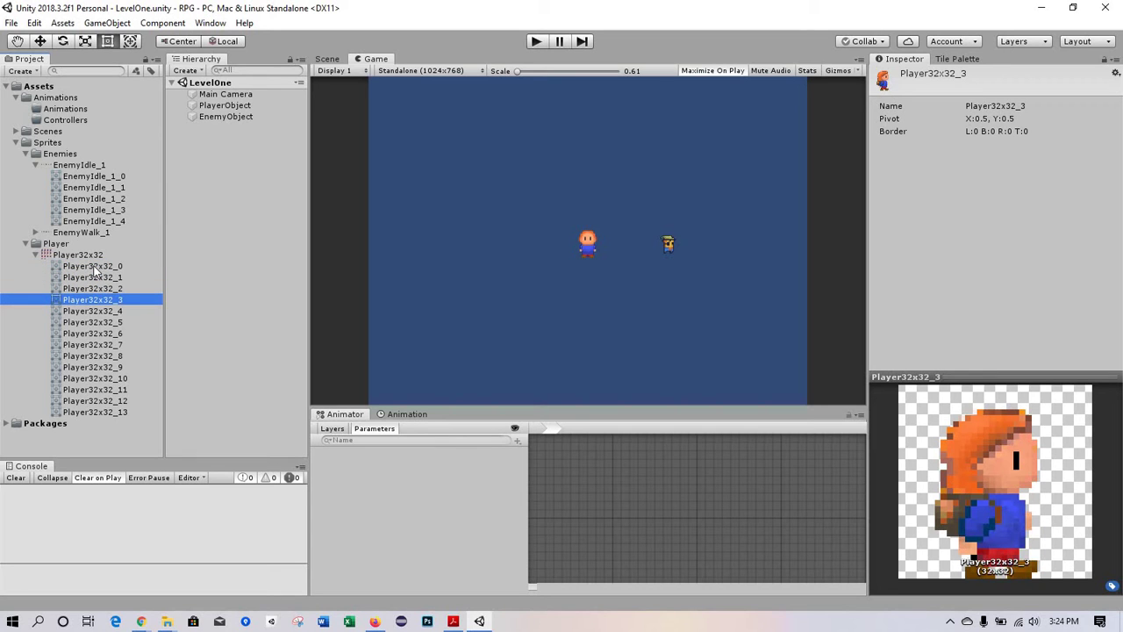
key(Down)
key(Up)
key(Up)
key(Up)
key(Up)
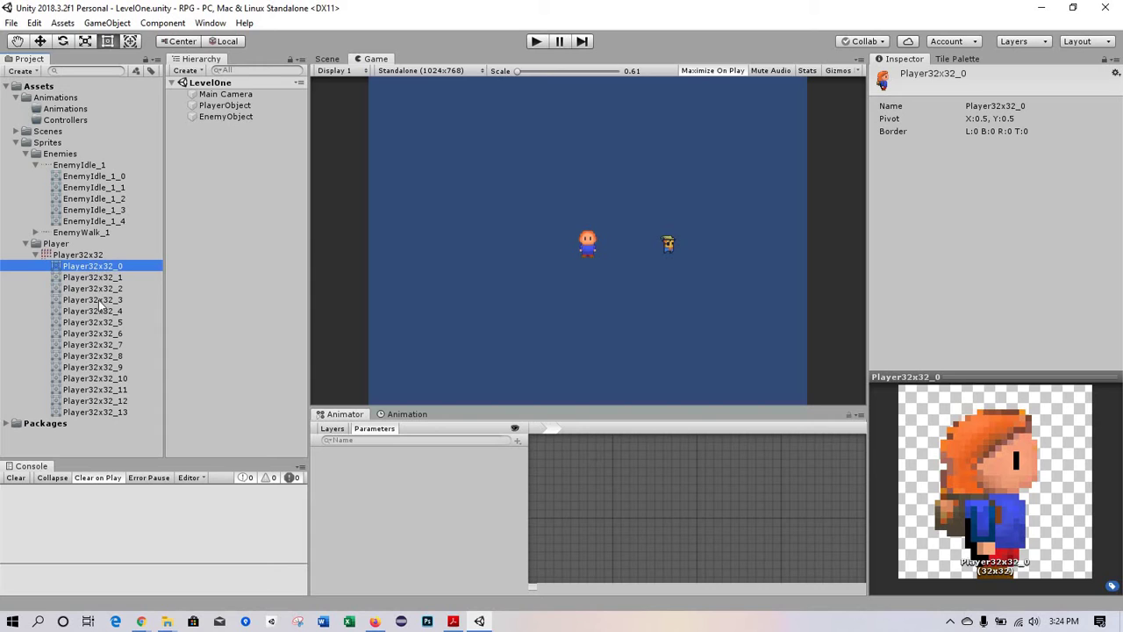
Step: Create an animation clip named player-walk-east on PlayerObject from sprites Player32x32_0 to Player32x32_3, saved in the nested Animations/Animations folder
shift+click(92, 300)
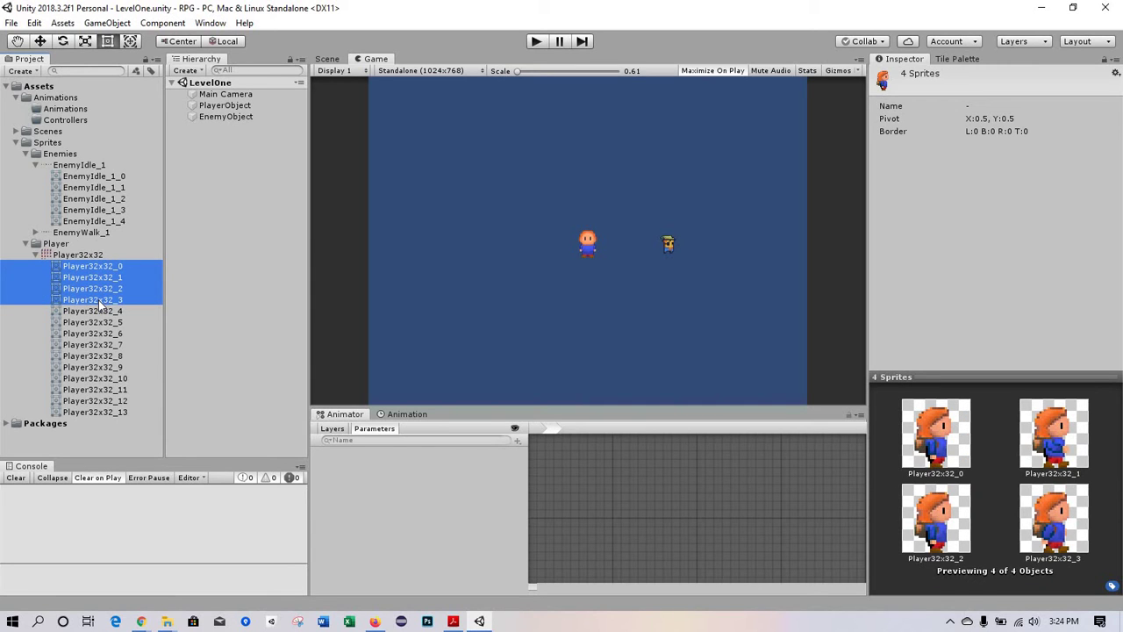
drag(99, 302, 215, 106)
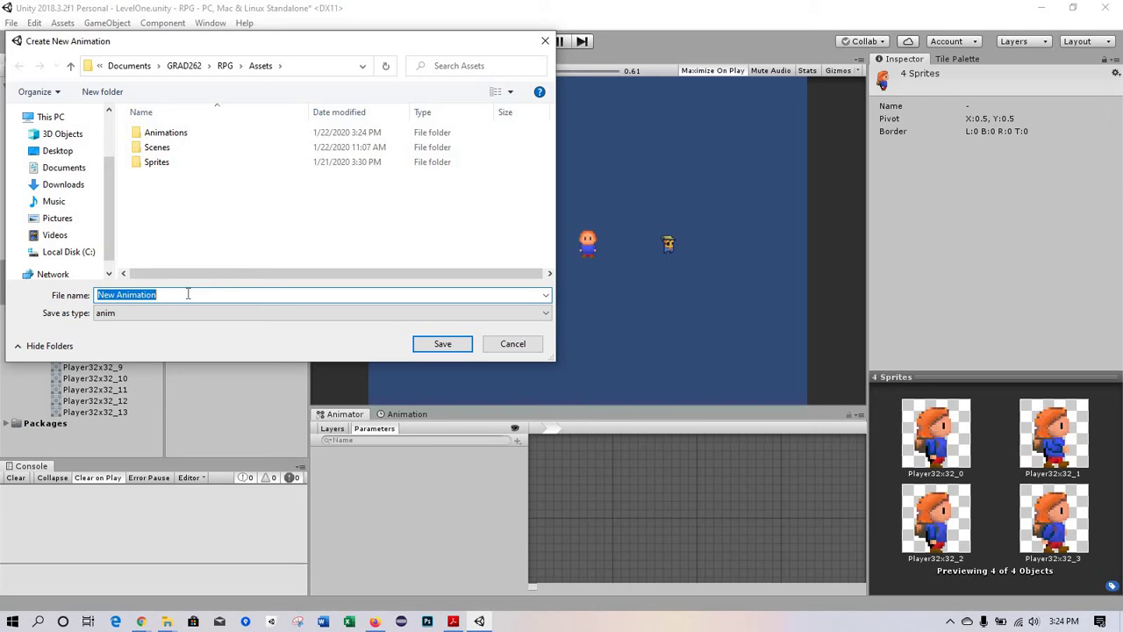
text(player)
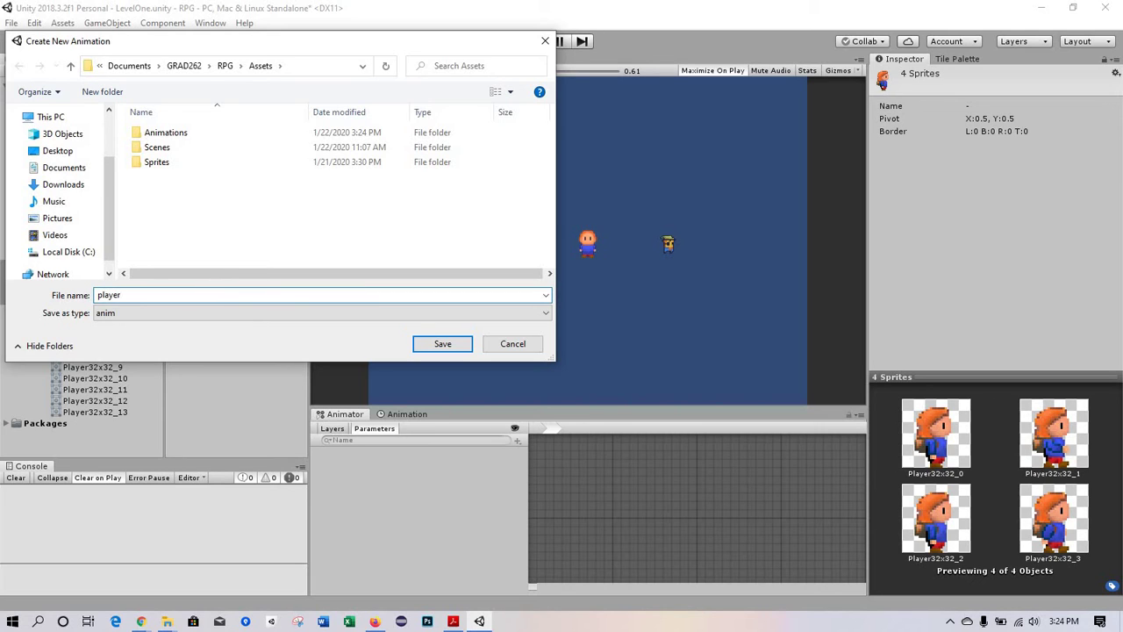
text(-walk-east)
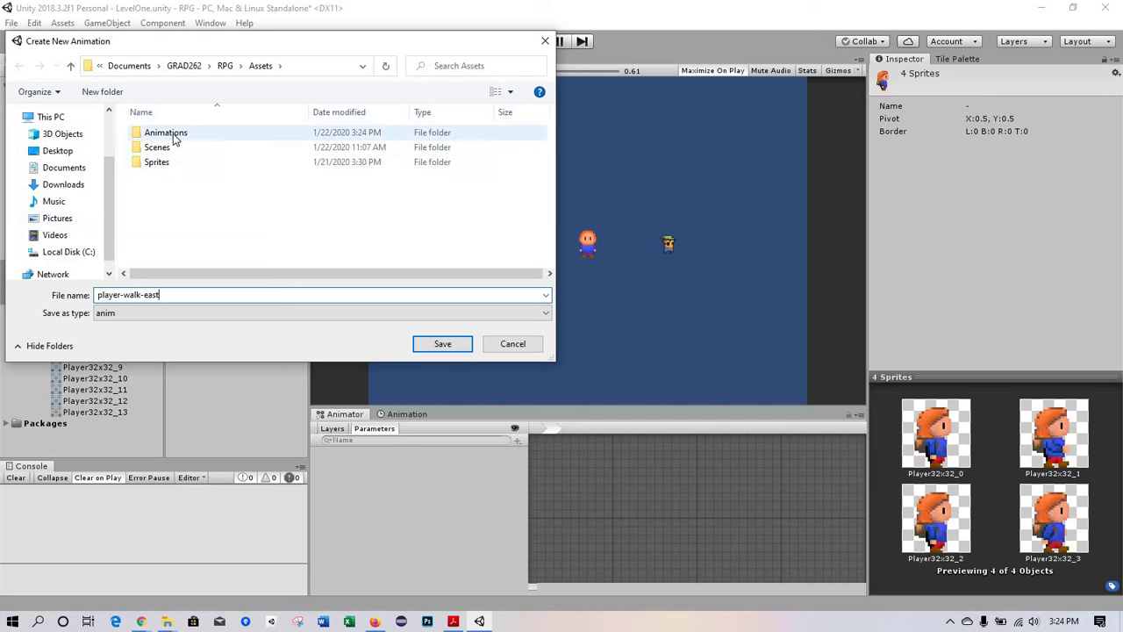
double_click(172, 136)
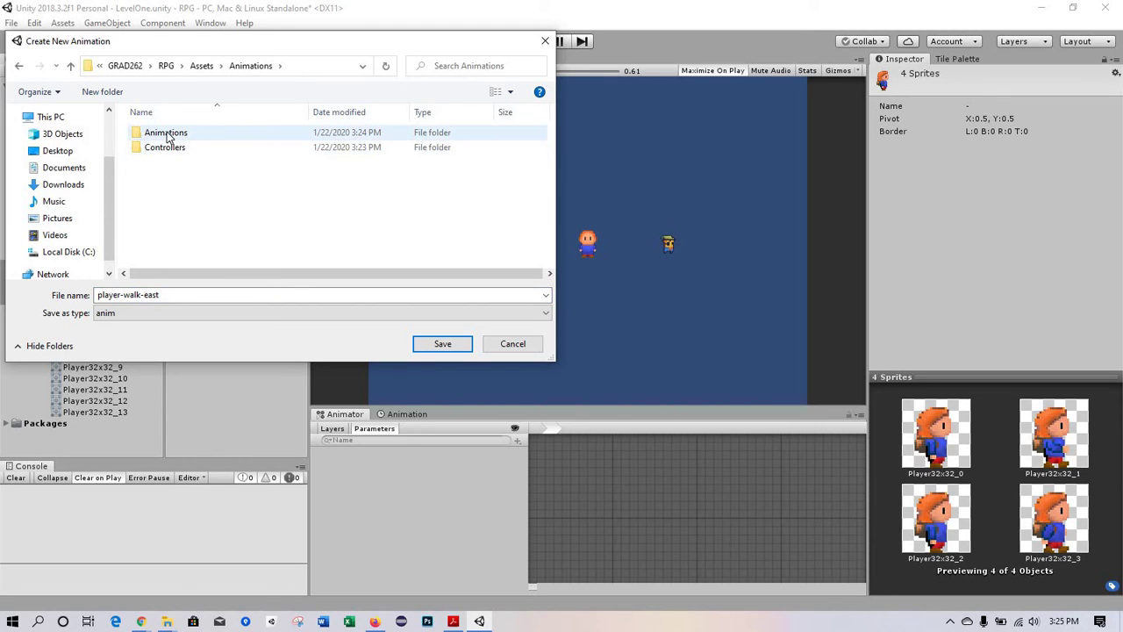
double_click(167, 131)
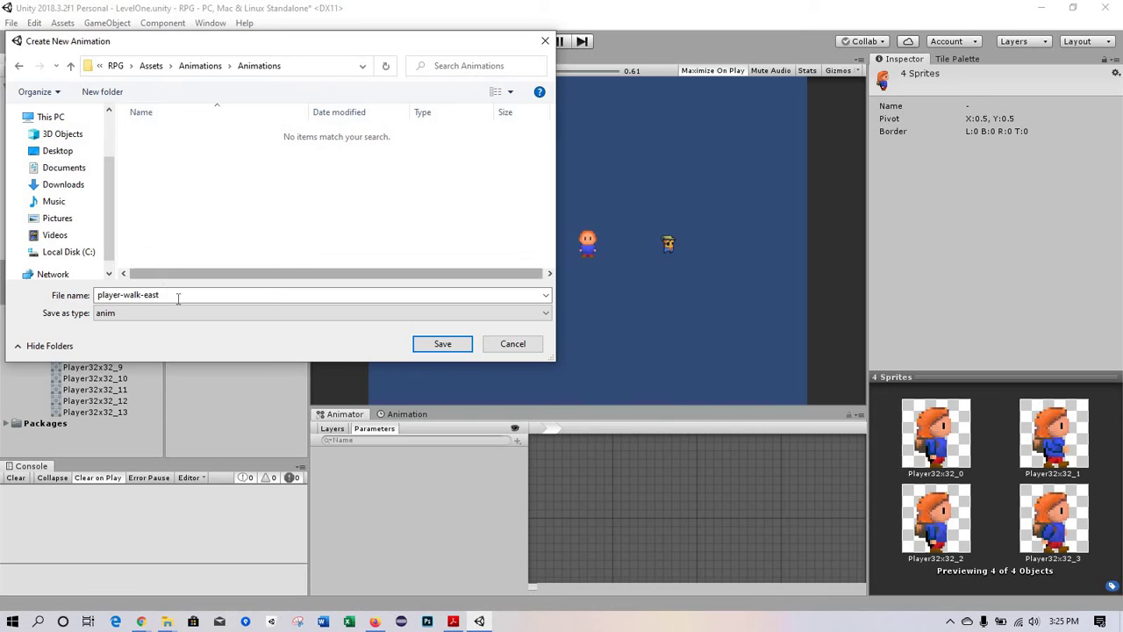
click(443, 346)
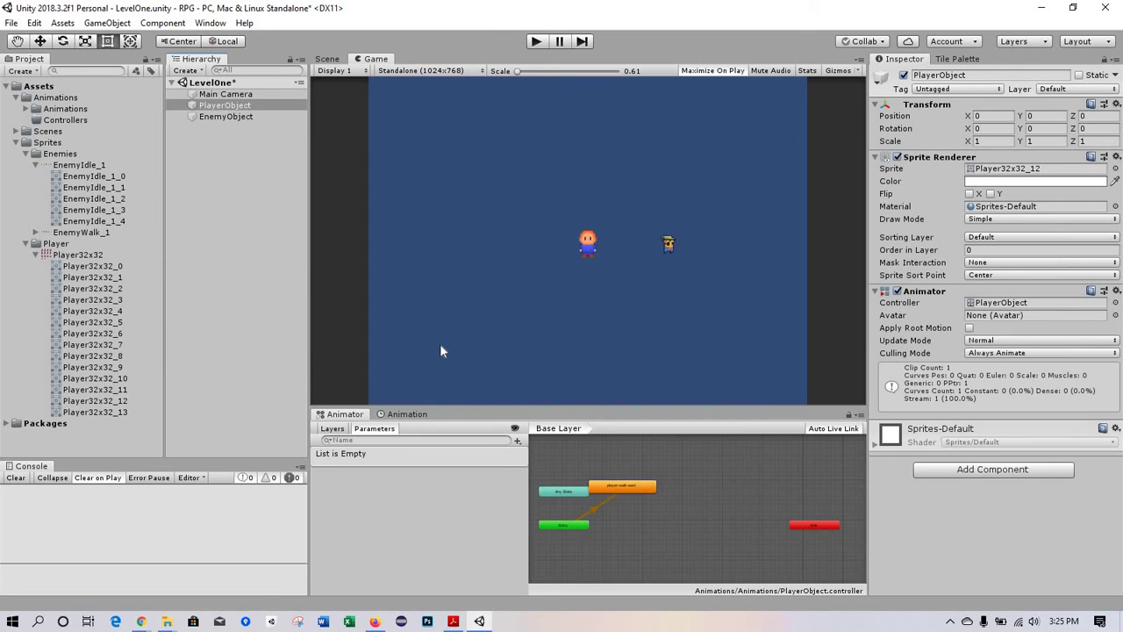
Step: Move the PlayerObject animator controller into the Controllers folder and rename it PlayerController
click(26, 109)
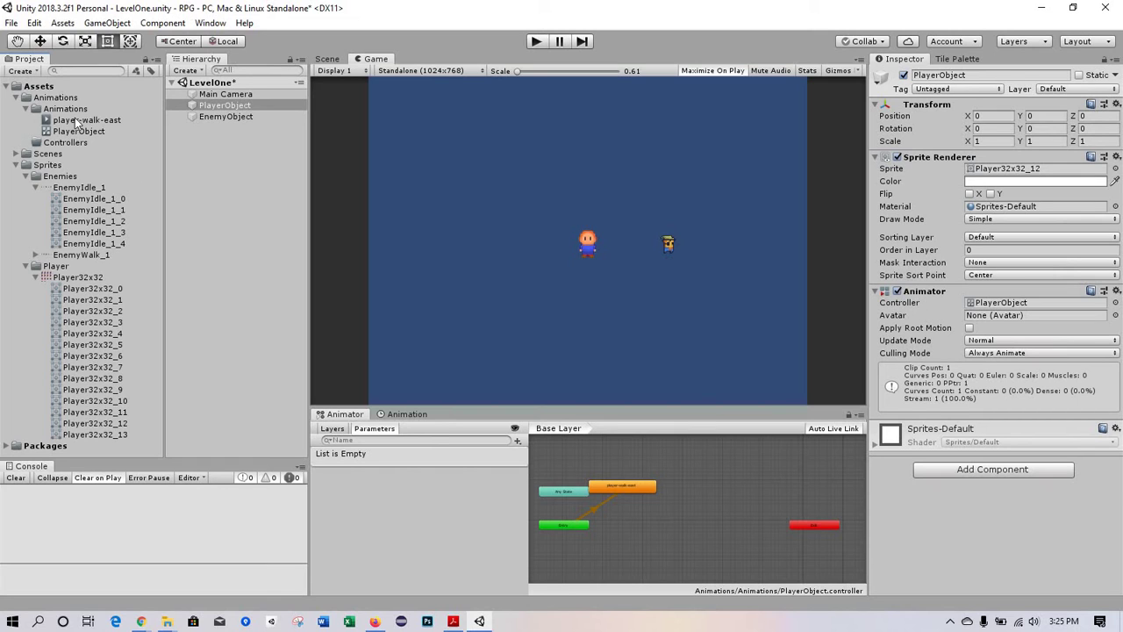
drag(79, 134, 73, 149)
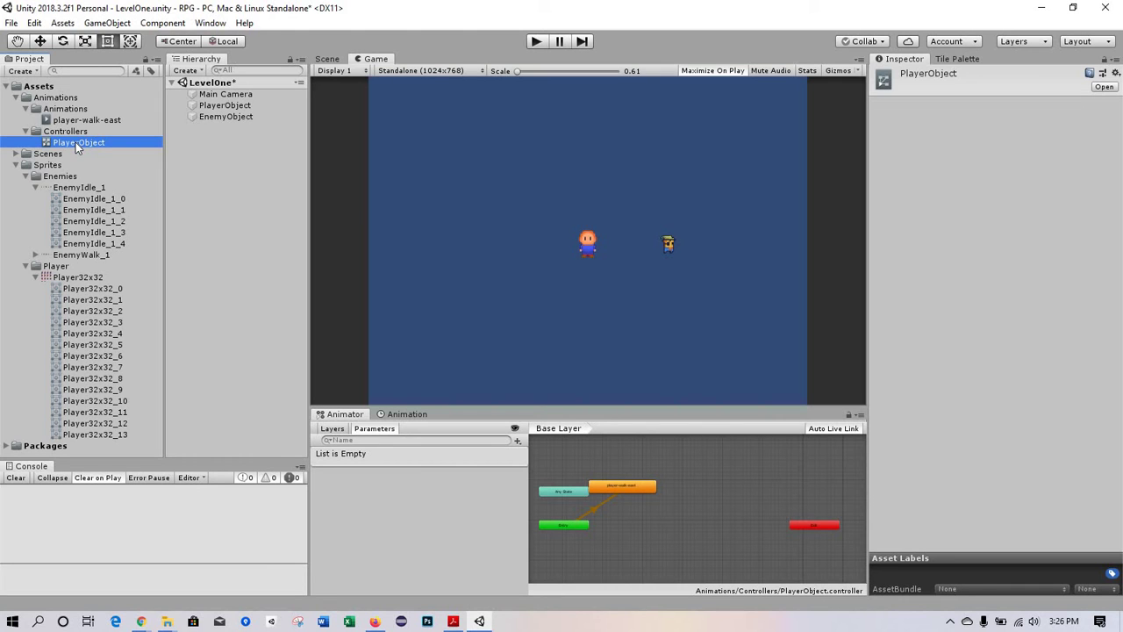
right_click(76, 142)
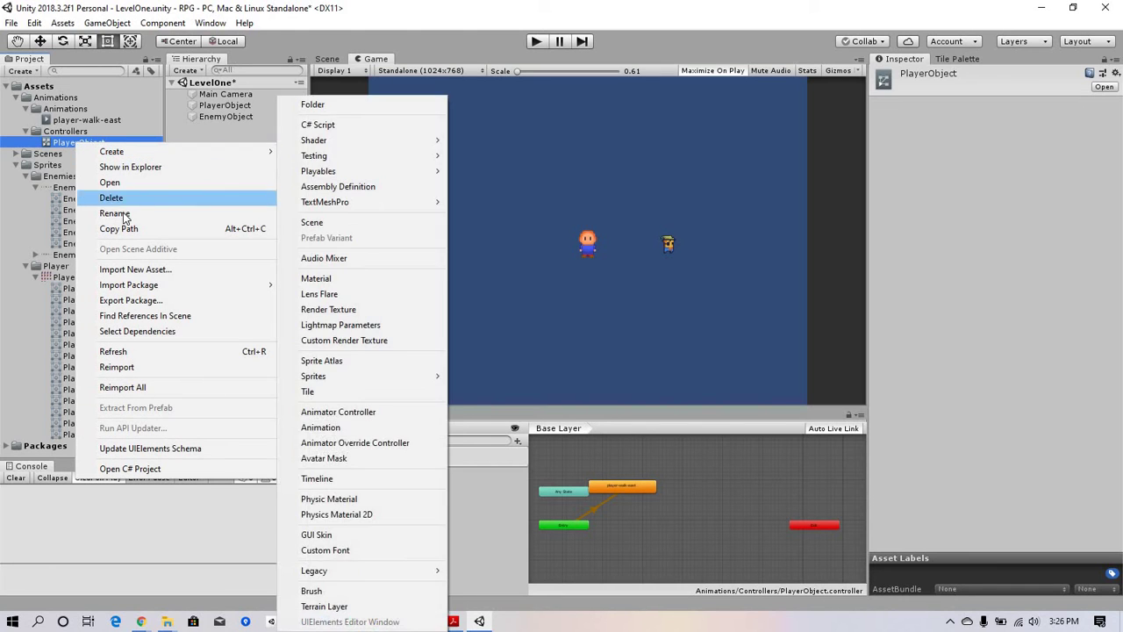
click(119, 214)
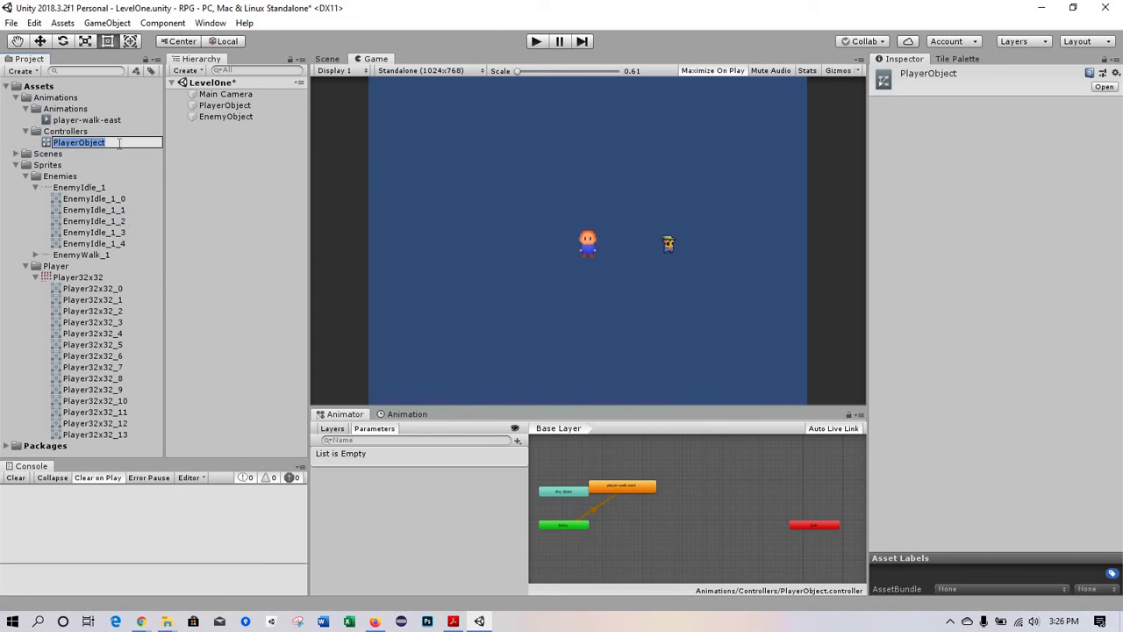
click(118, 143)
key(BackSpace)
key(BackSpace)
key(BackSpace)
key(BackSpace)
key(BackSpace)
key(BackSpace)
text(Controller)
key(Return)
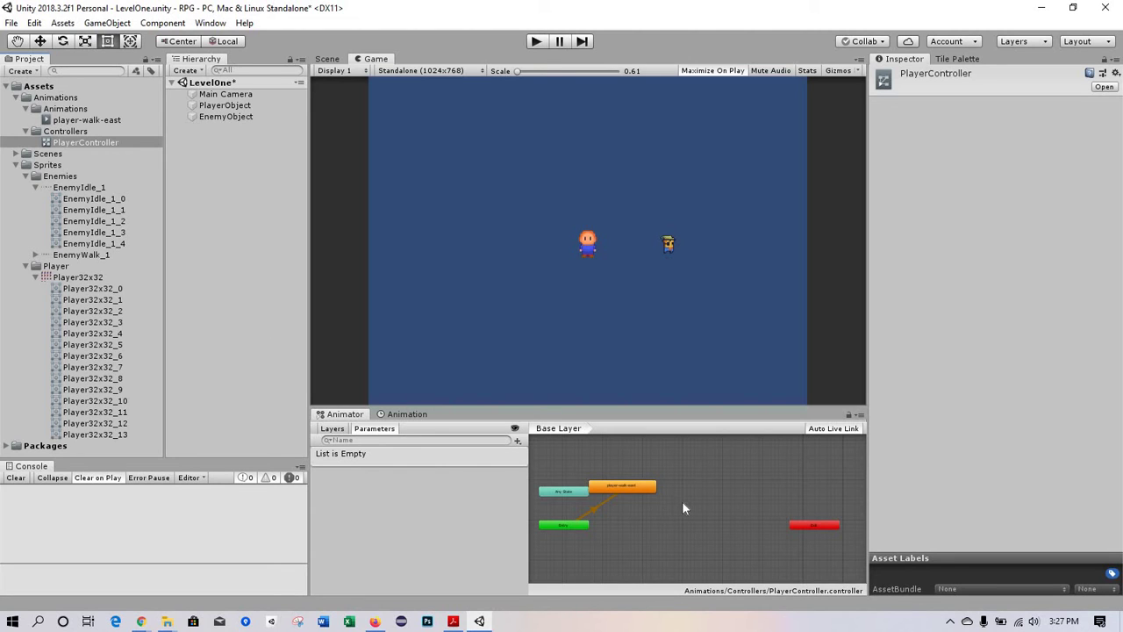
Step: Move the player-walk-east state in the Animator graph away from the Any State node so they do not overlap
scroll(685, 508, up, 3)
scroll(682, 501, down, 2)
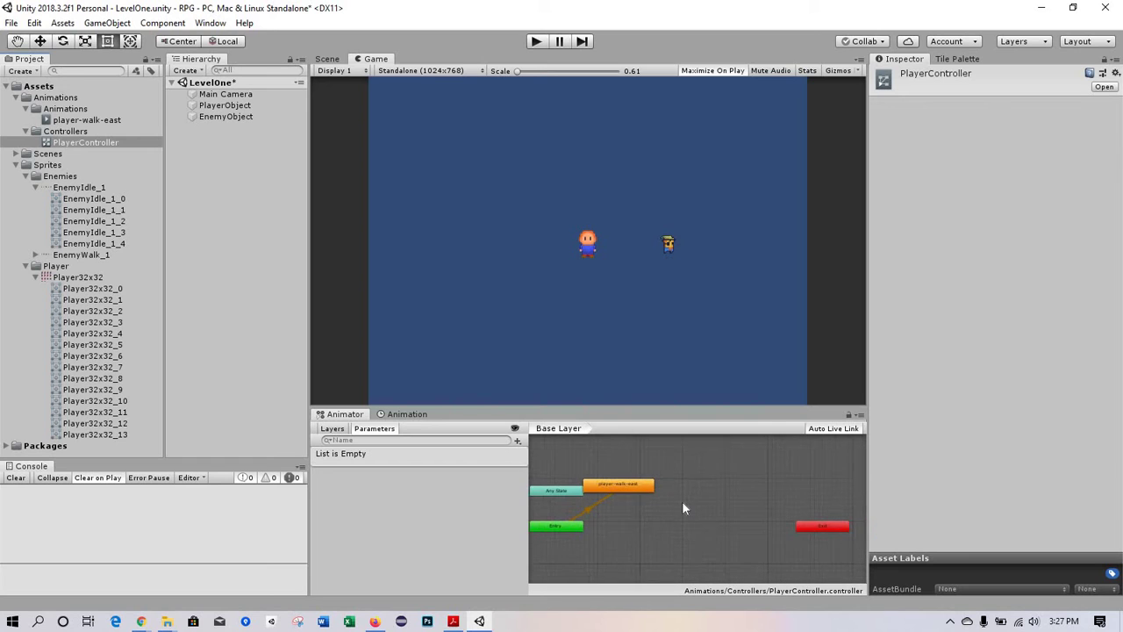
drag(622, 483, 672, 474)
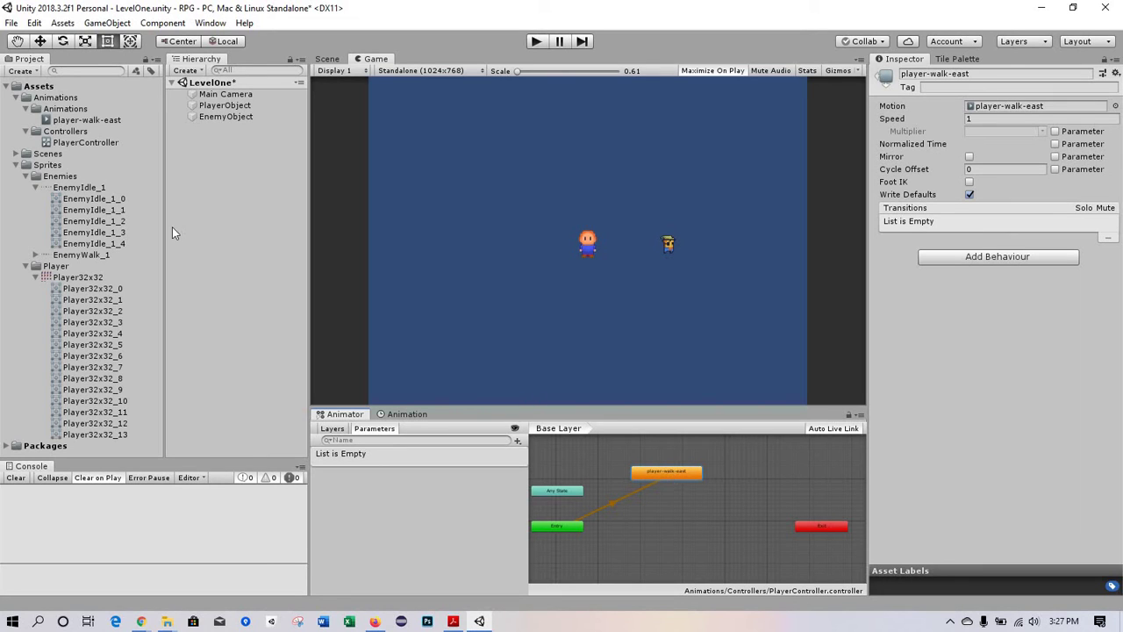
Step: Examine frames Player32x32_4 through Player32x32_7 one by one as the west-facing walk cycle
click(97, 335)
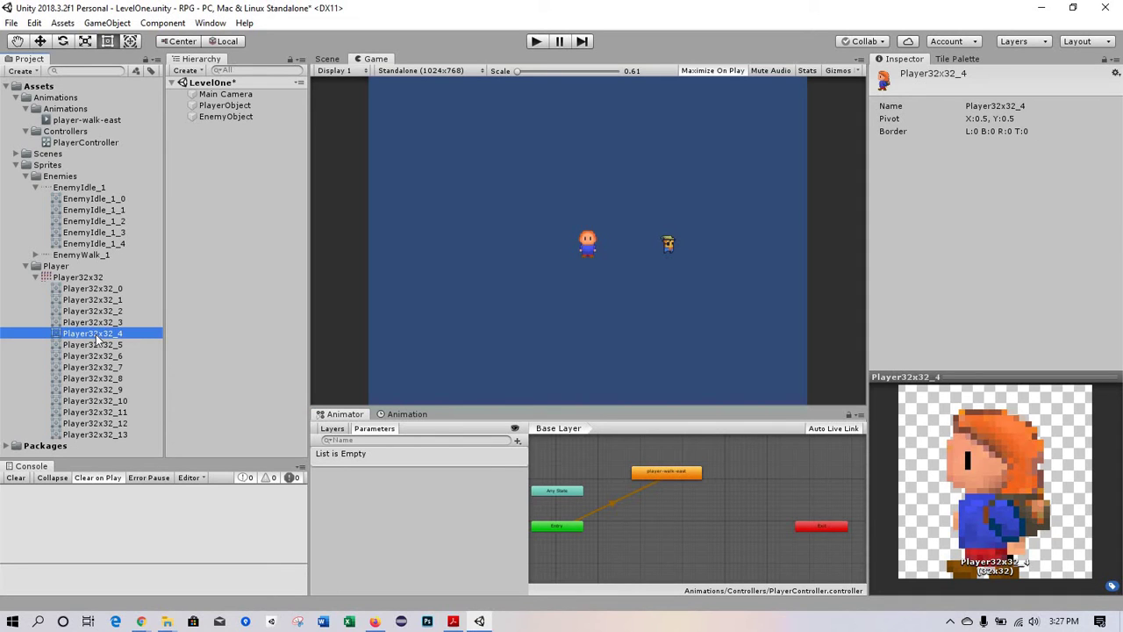
key(Down)
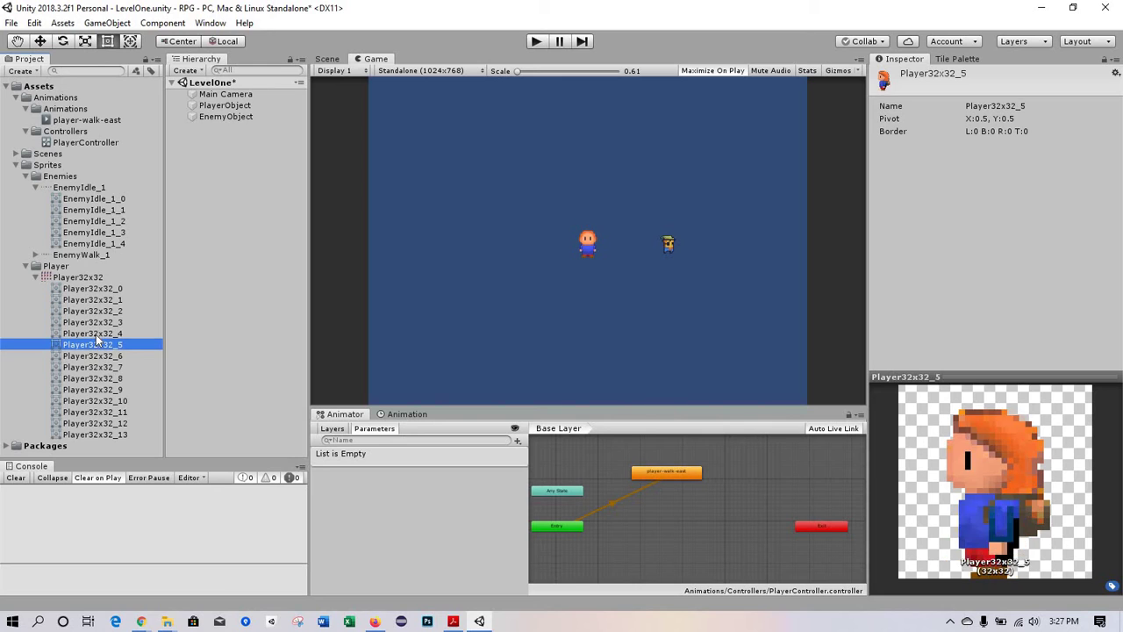
key(Down)
key(Down)
key(Down)
key(Up)
key(Up)
key(Up)
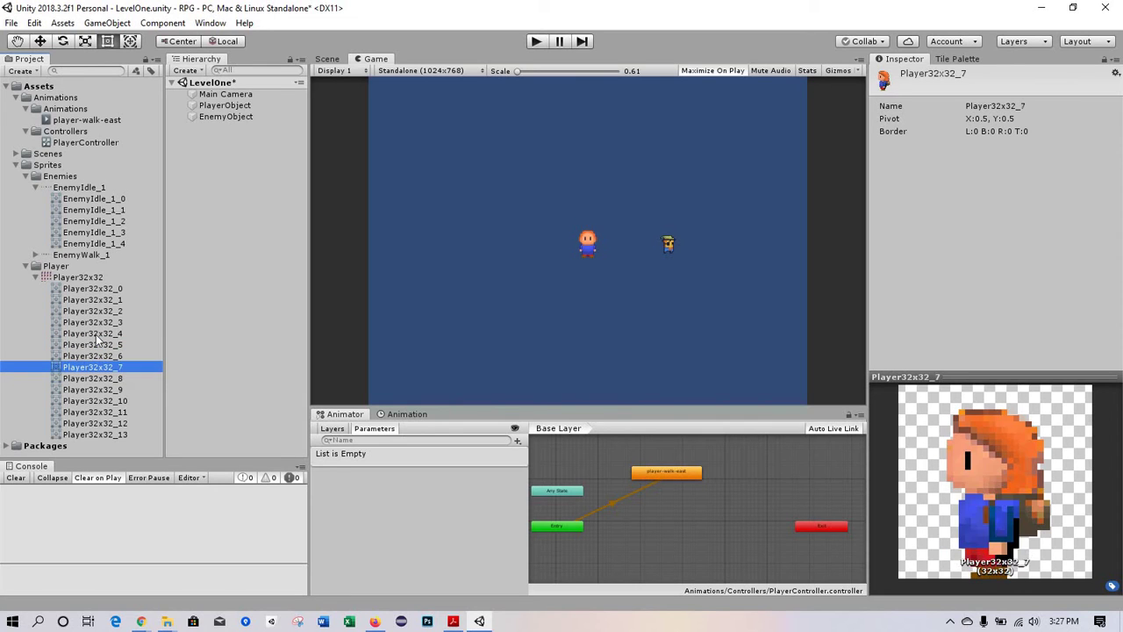
key(Up)
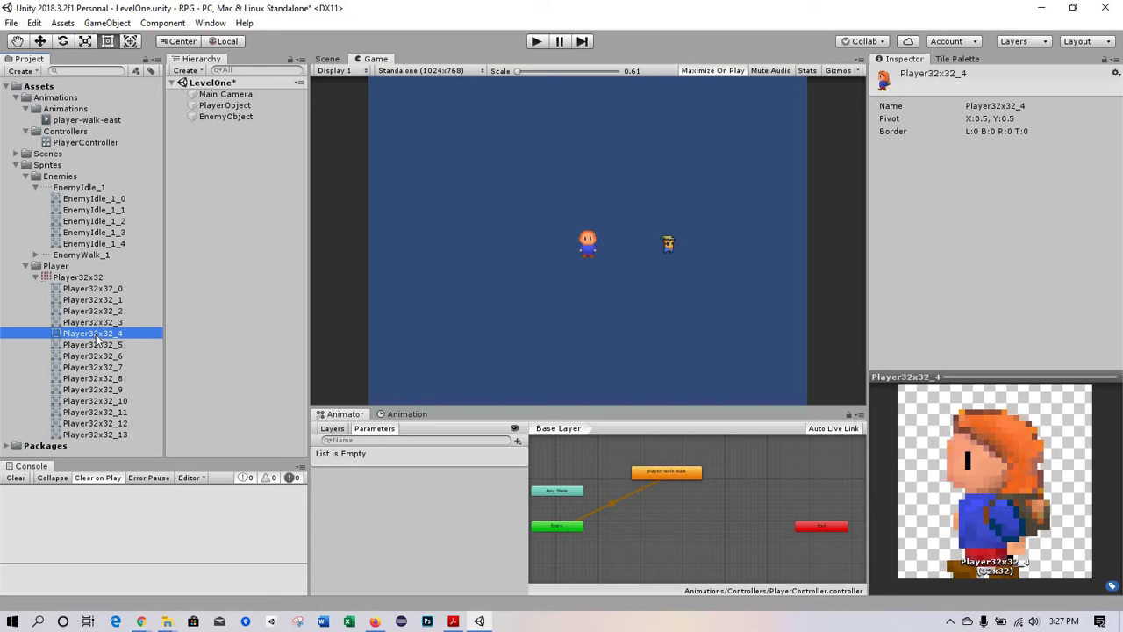
Step: Start a new animation clip on PlayerObject from sprites Player32x32_4 to Player32x32_7, with the nested Animations/Animations folder as the save location
shift+click(109, 368)
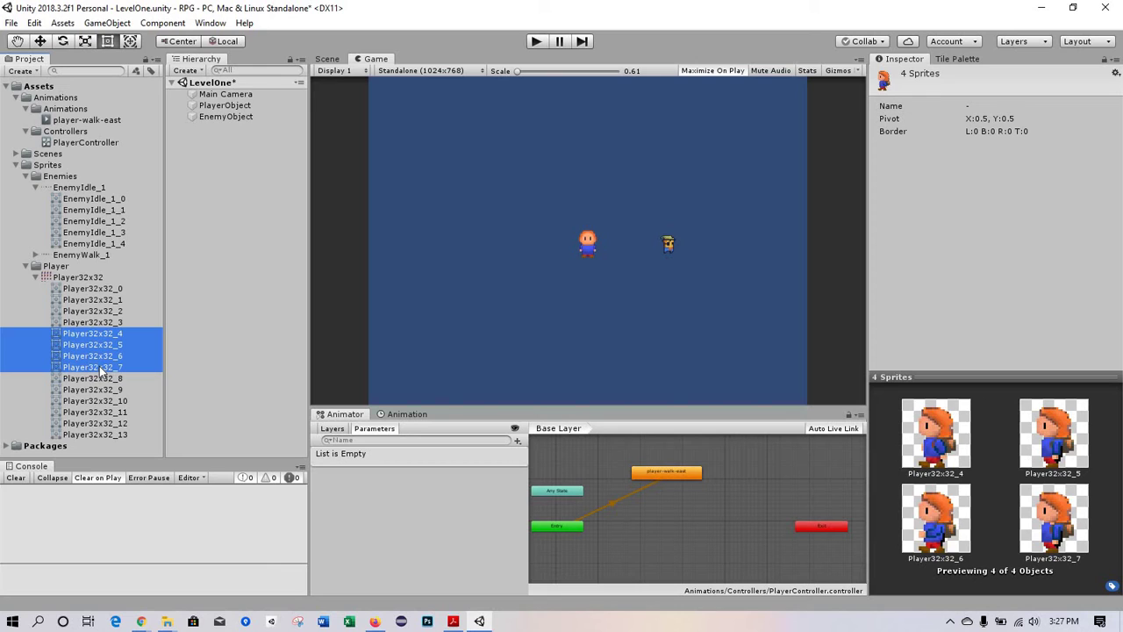
drag(100, 366, 211, 107)
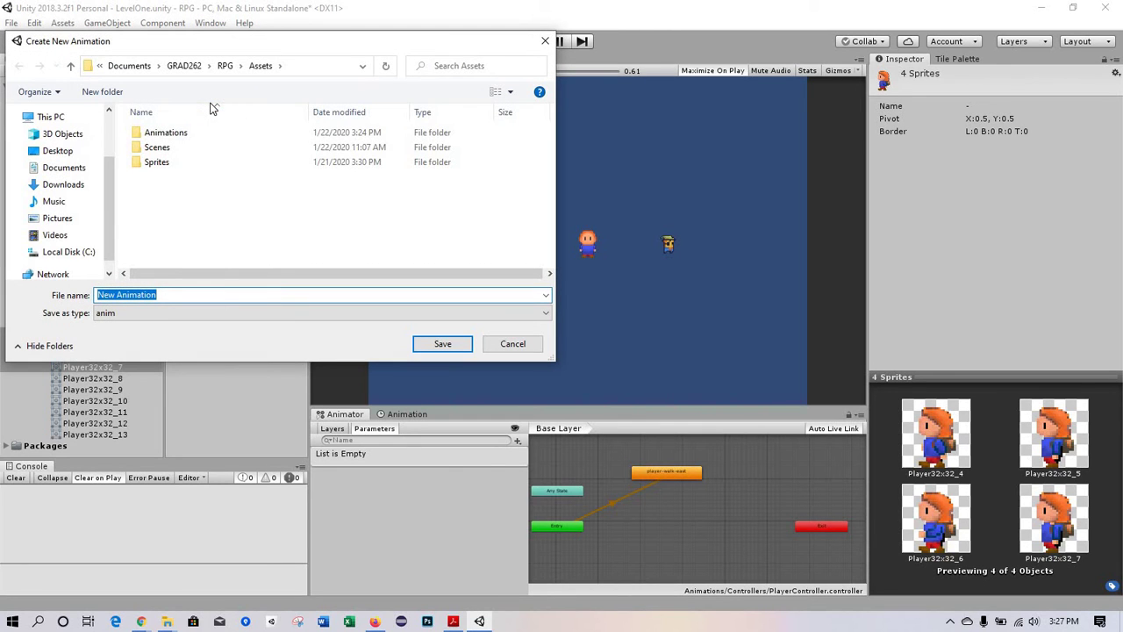
double_click(160, 134)
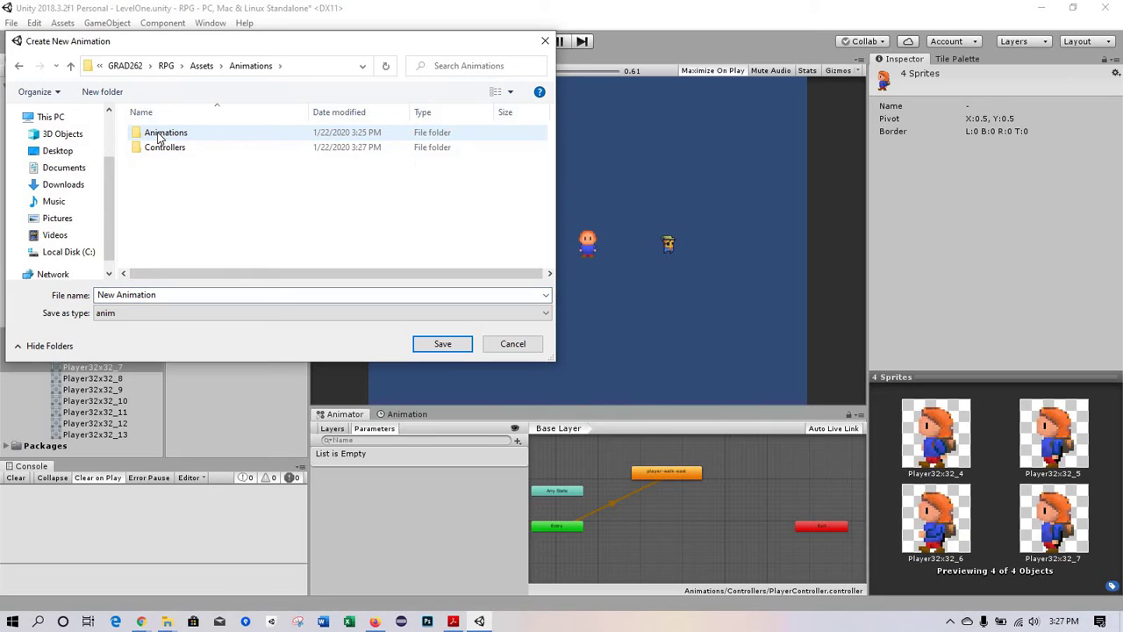
double_click(159, 134)
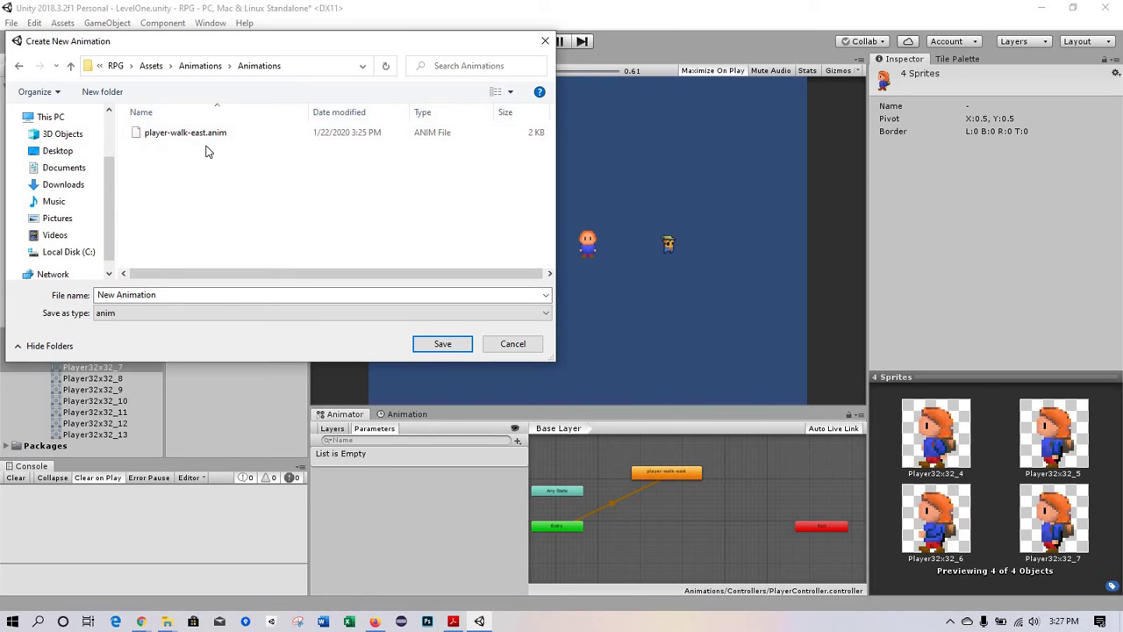
Step: Save the new clip as player-walk-west and place its state directly below player-walk-east in the Animator graph
click(200, 136)
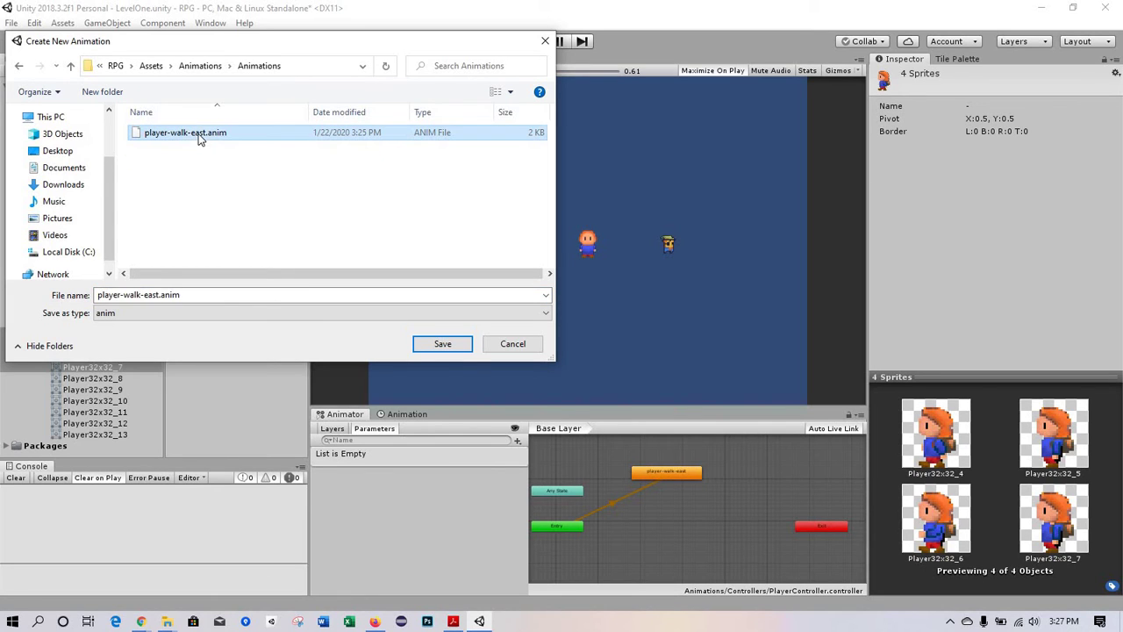
double_click(200, 294)
click(200, 295)
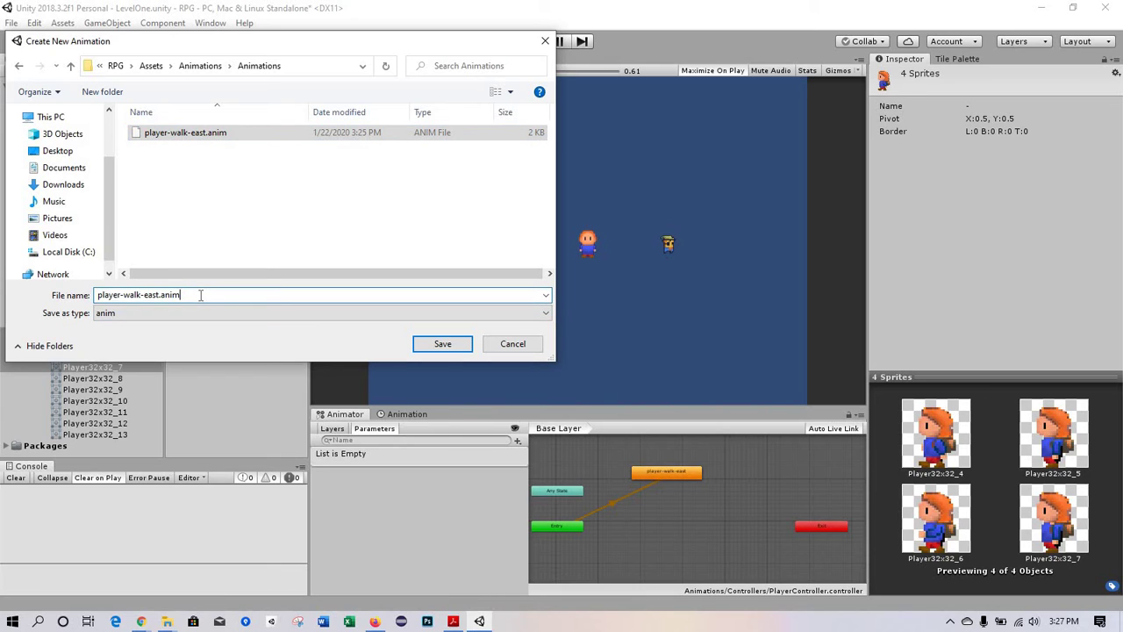
key(BackSpace)
key(BackSpace)
key(BackSpace)
key(BackSpace)
key(BackSpace)
key(BackSpace)
key(BackSpace)
key(BackSpace)
key(BackSpace)
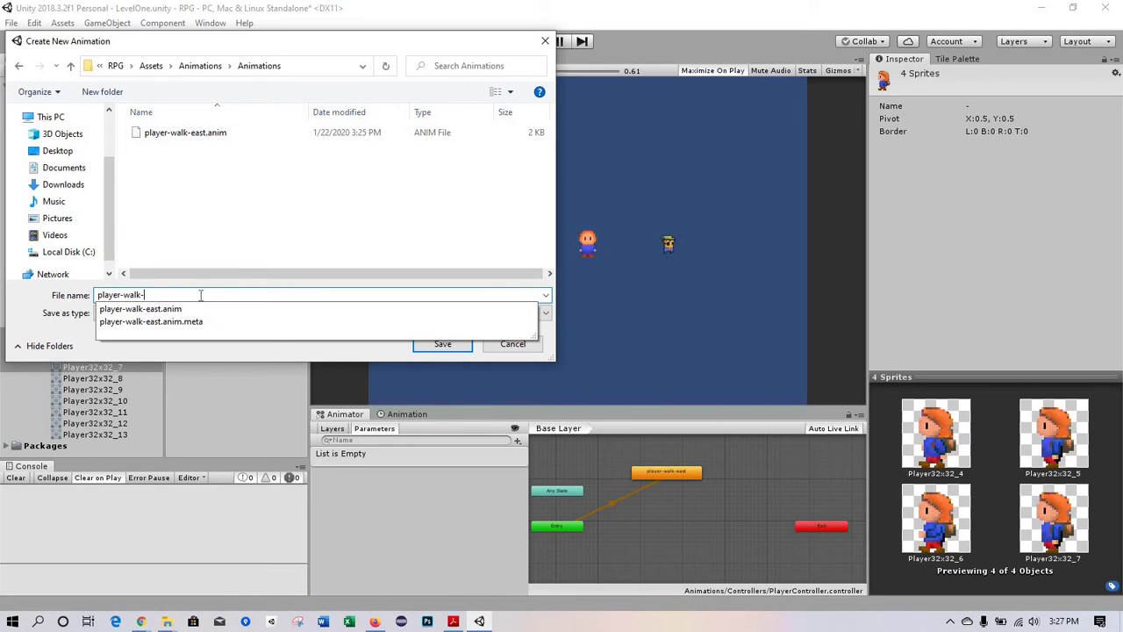
text(west)
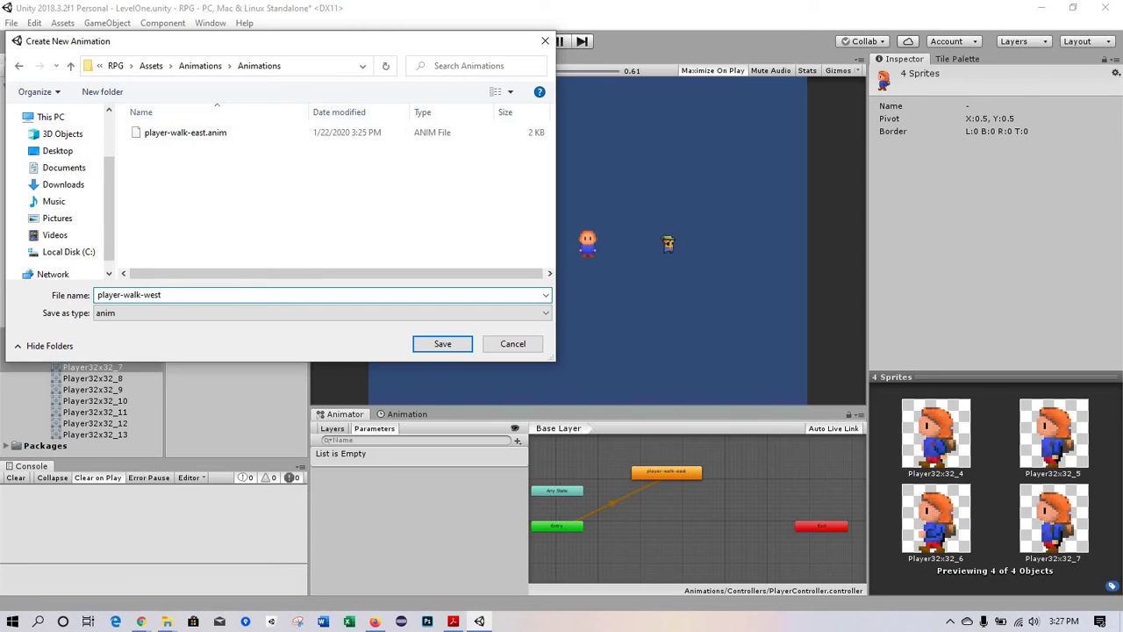
key(Return)
click(199, 301)
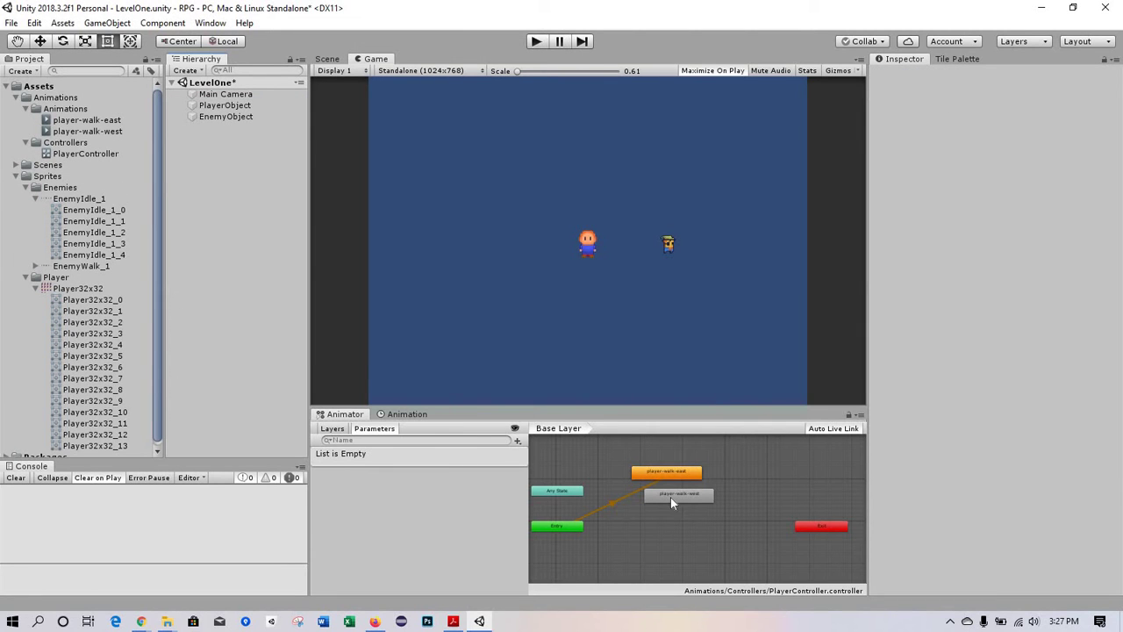
drag(674, 498, 663, 513)
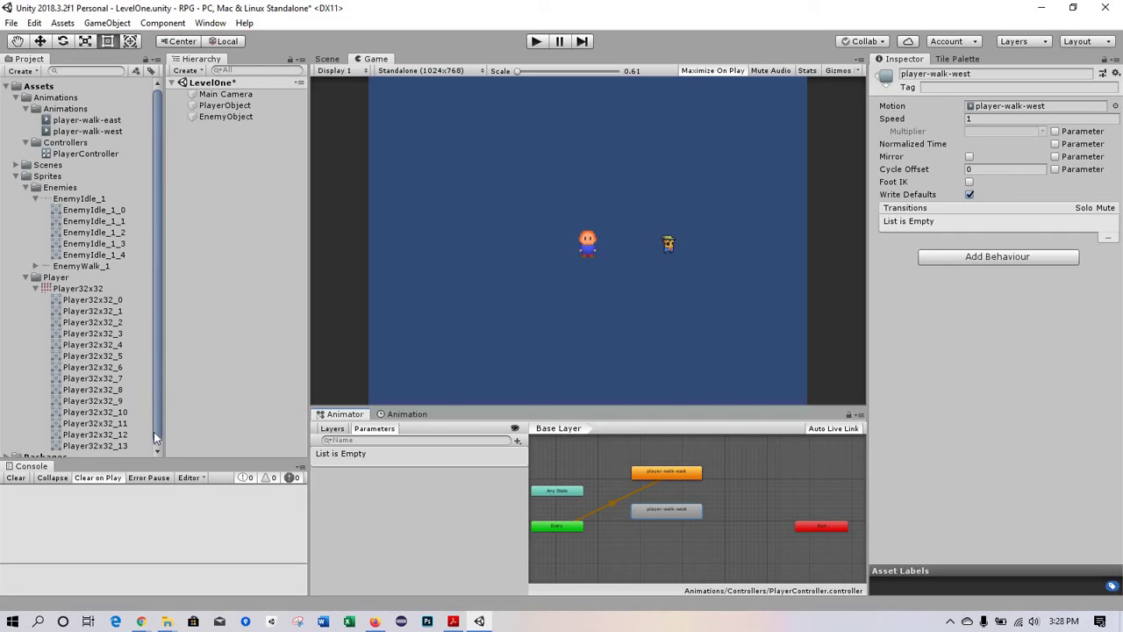
Step: Examine frames Player32x32_7 through Player32x32_10, plus Player32x32_6 back to Player32x32_3, to tell the walking directions apart
click(160, 455)
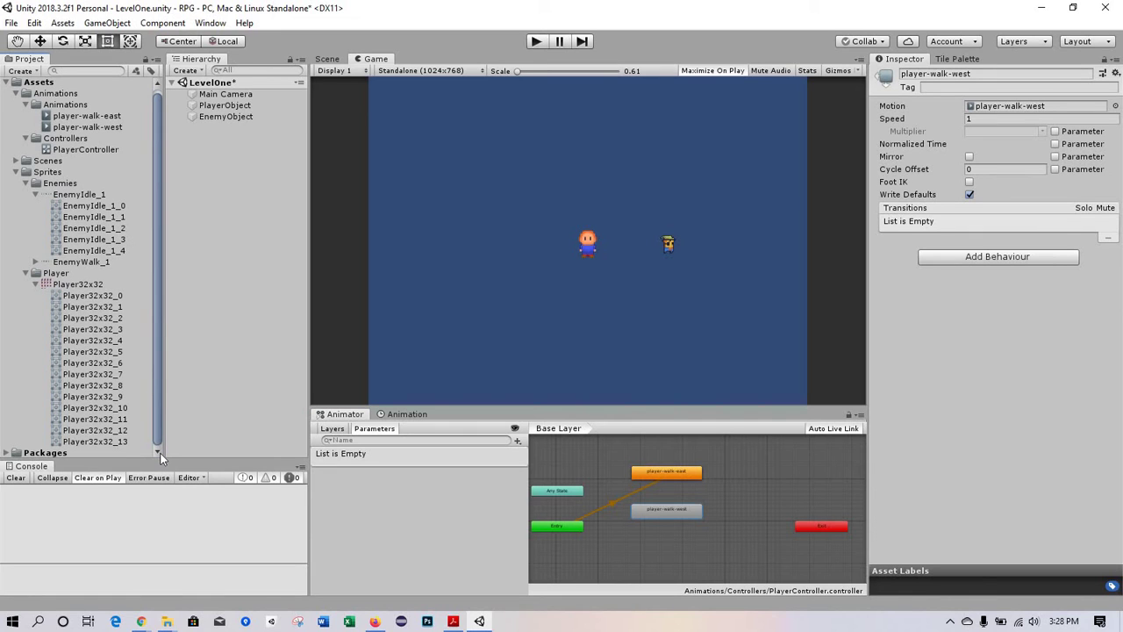
click(97, 375)
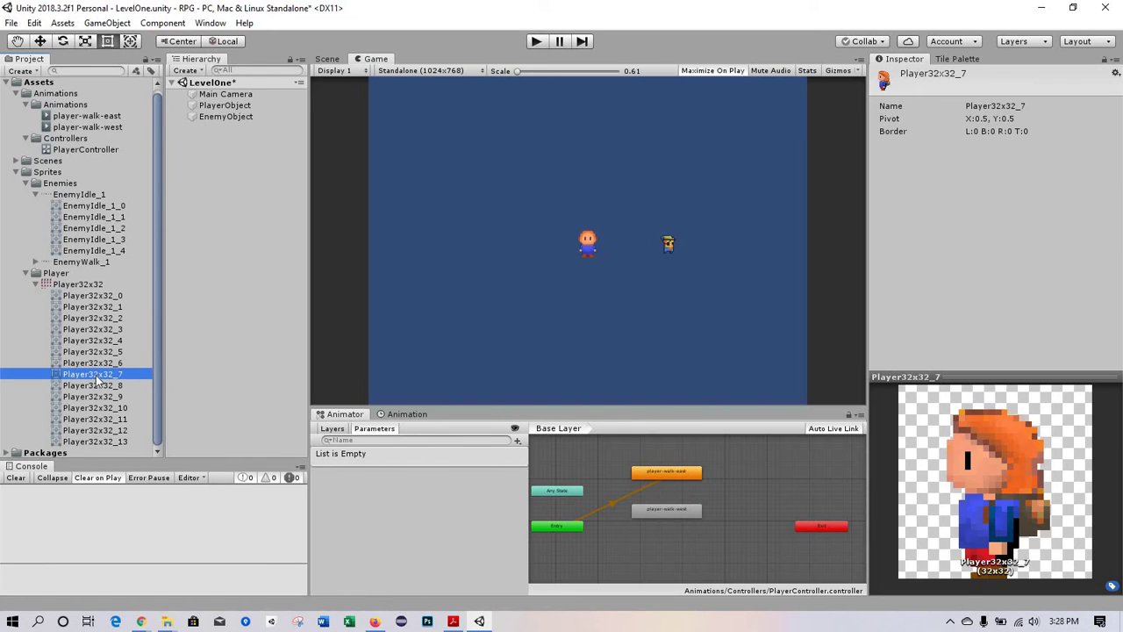
click(98, 385)
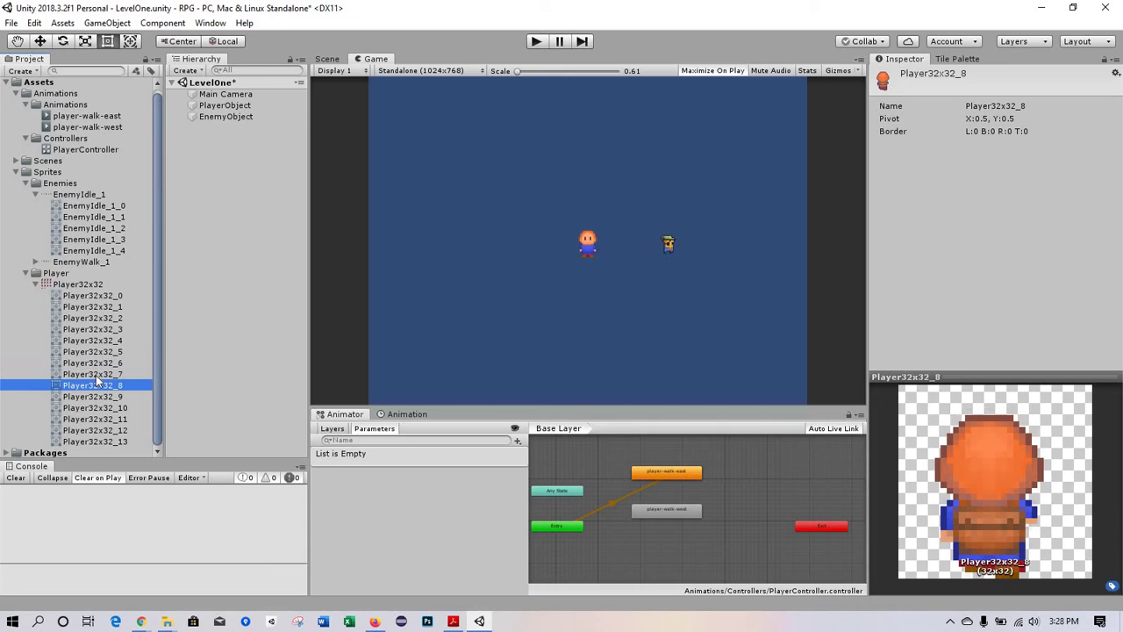
key(Down)
key(Down)
key(Up)
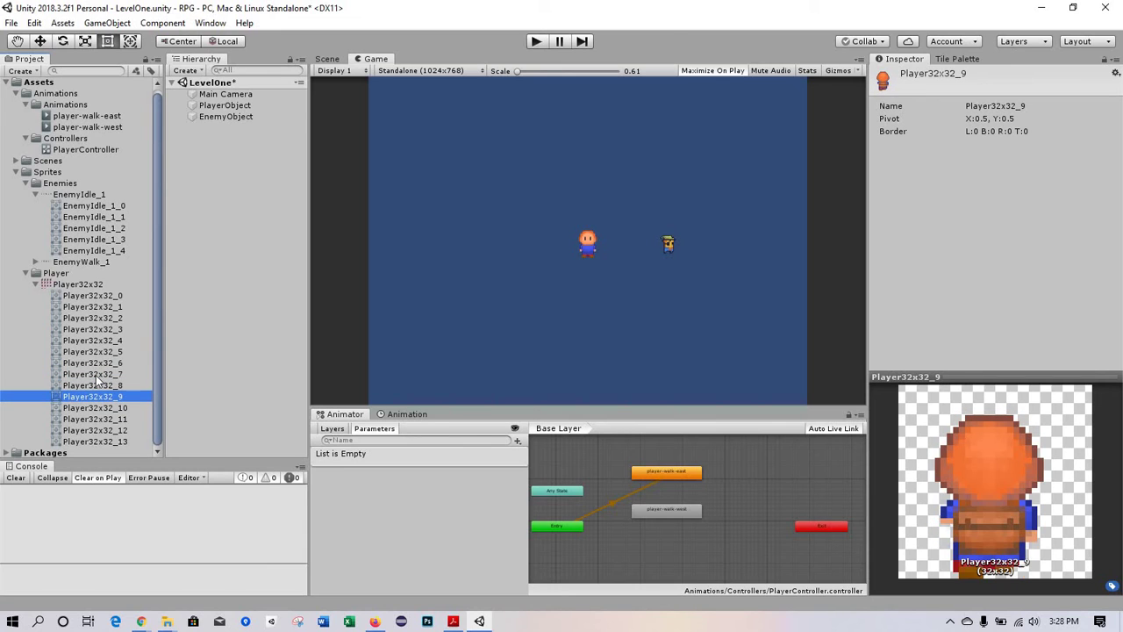
key(Up)
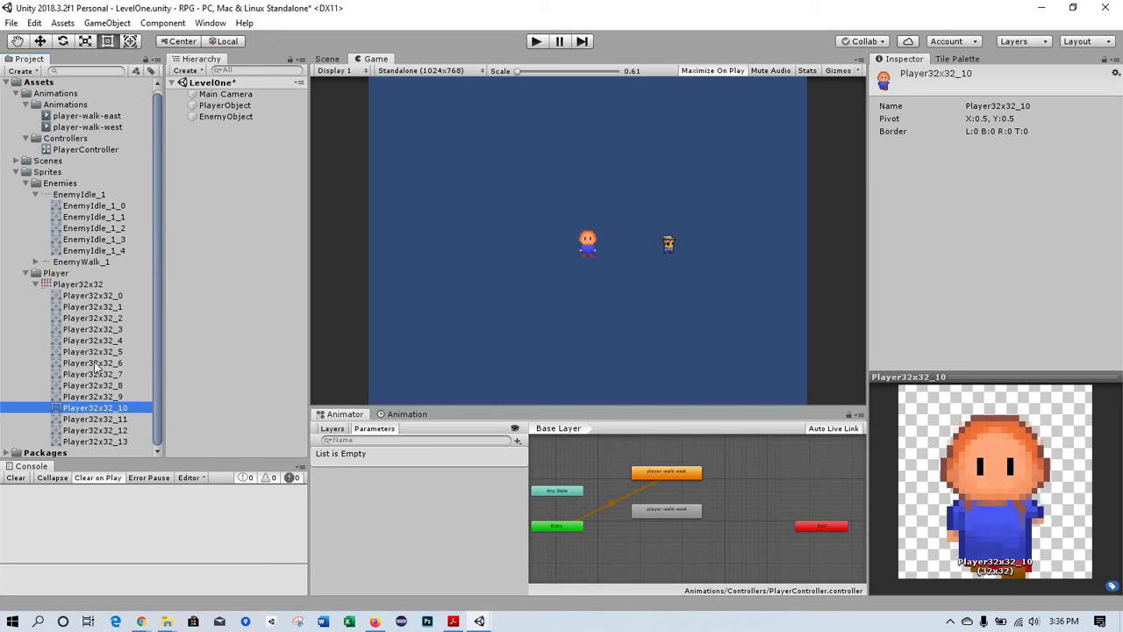
click(95, 363)
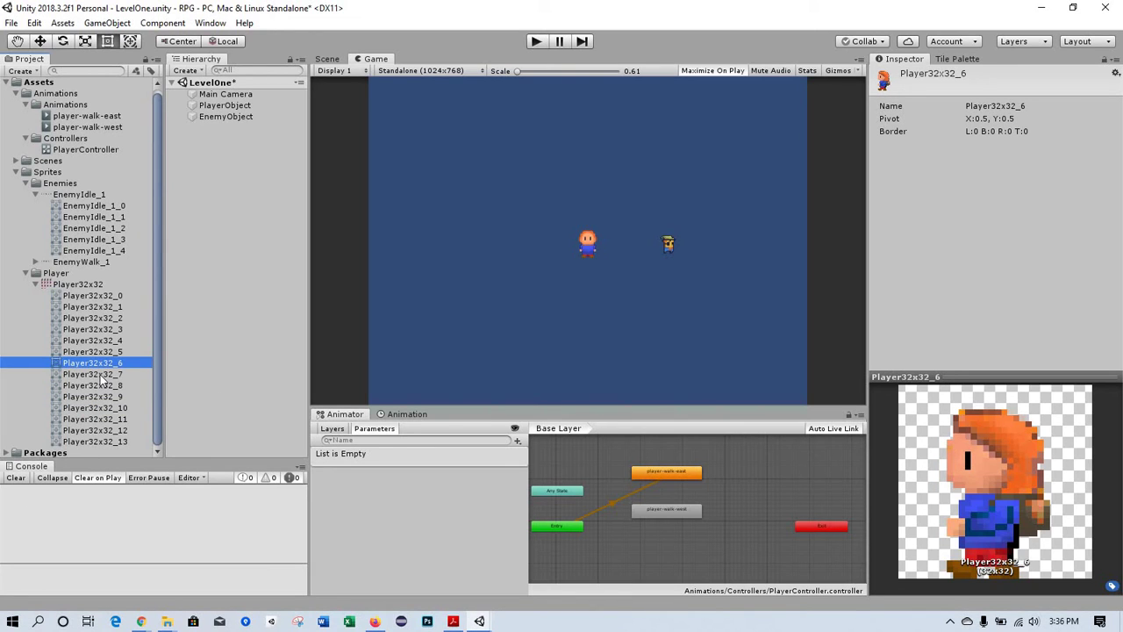
key(Up)
key(Up)
key(Up)
key(Up)
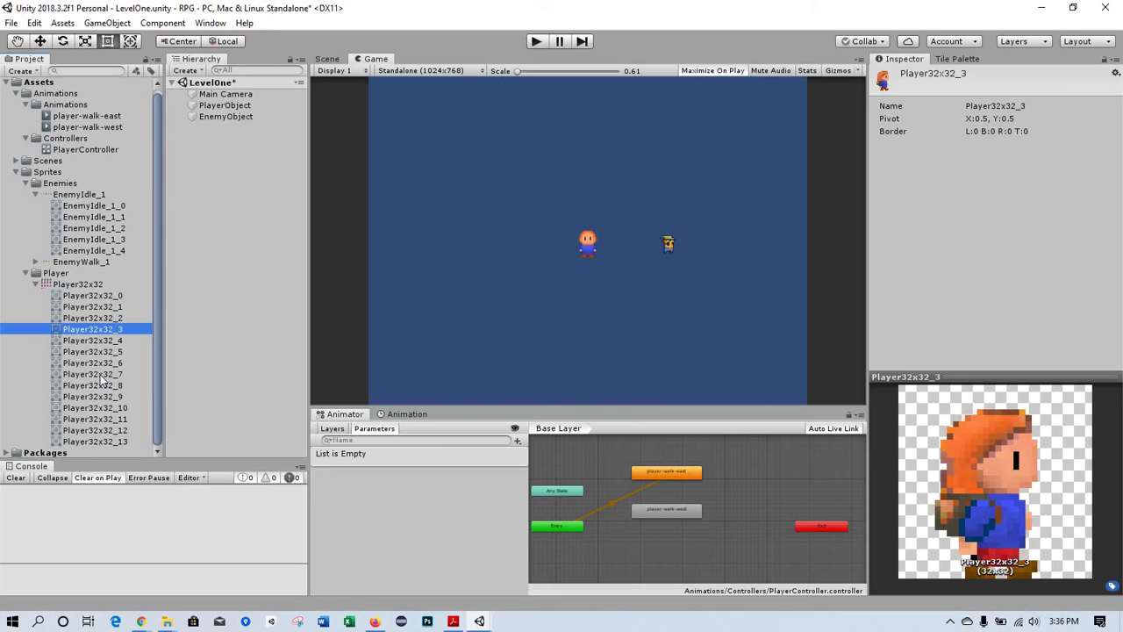
Step: Examine the sprite frames from Player32x32_3 down to Player32x32_8 to locate the start of the north-facing walk cycle
key(Down)
key(Down)
key(Down)
key(Down)
key(Down)
key(Down)
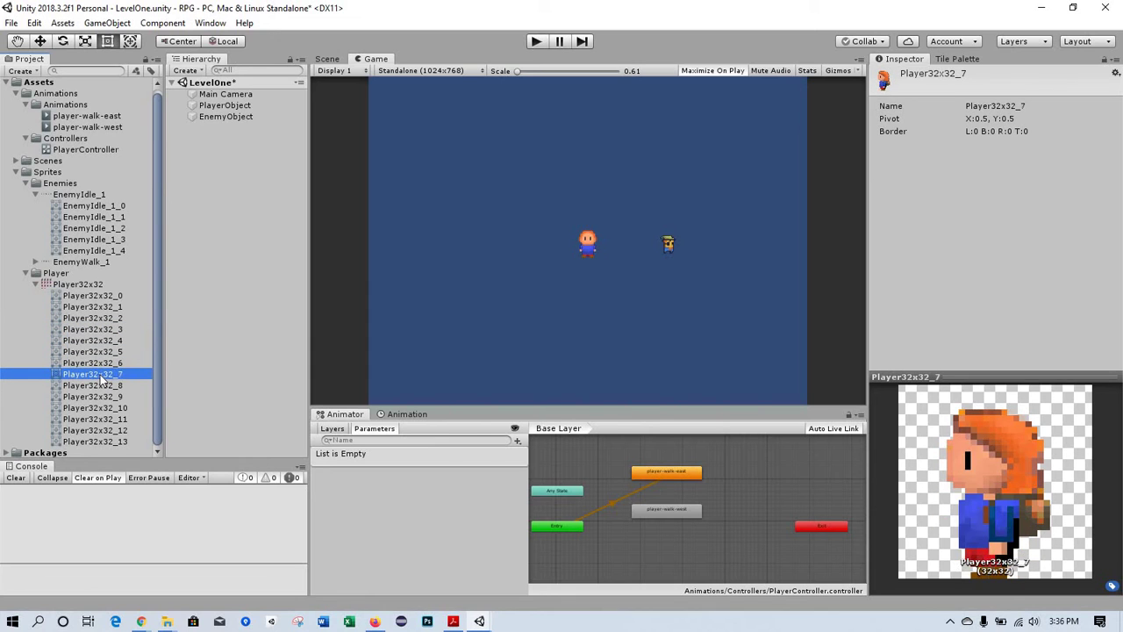
key(Down)
key(Up)
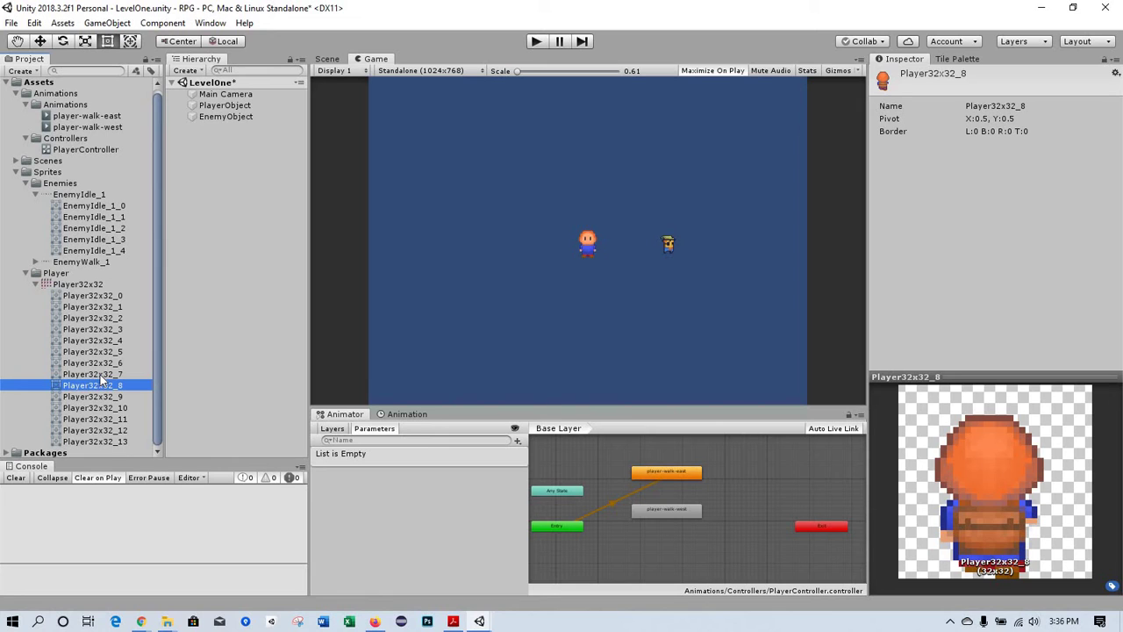
key(Up)
key(Down)
Step: Start a new animation clip on PlayerObject from sprites Player32x32_8 and Player32x32_9, with the nested Animations/Animations folder as the save location
shift+click(112, 399)
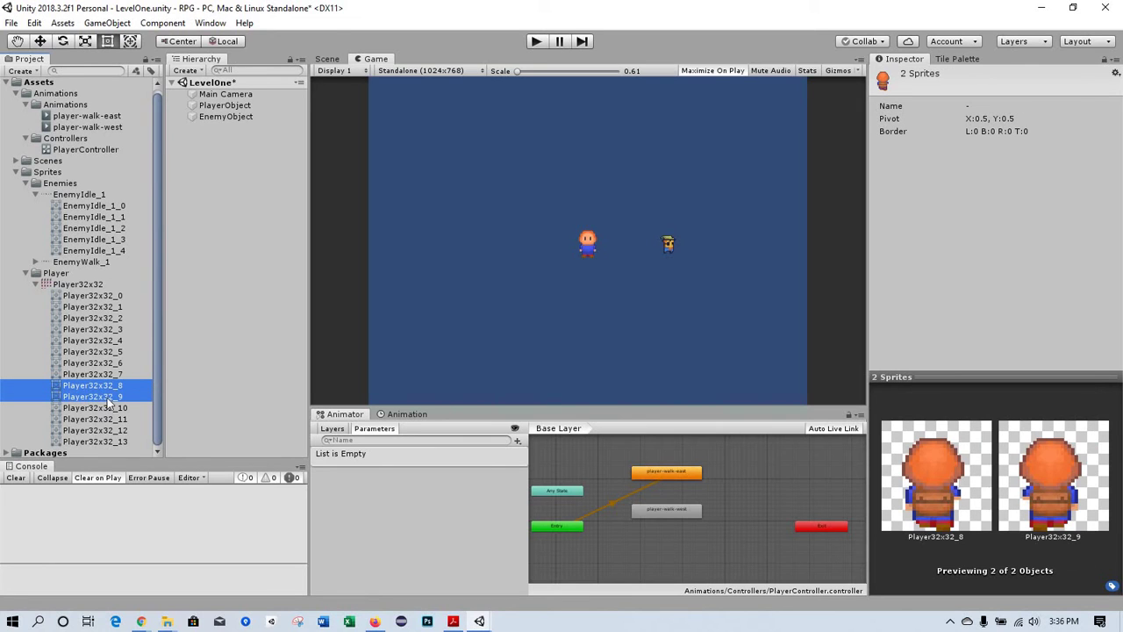
drag(94, 395, 226, 107)
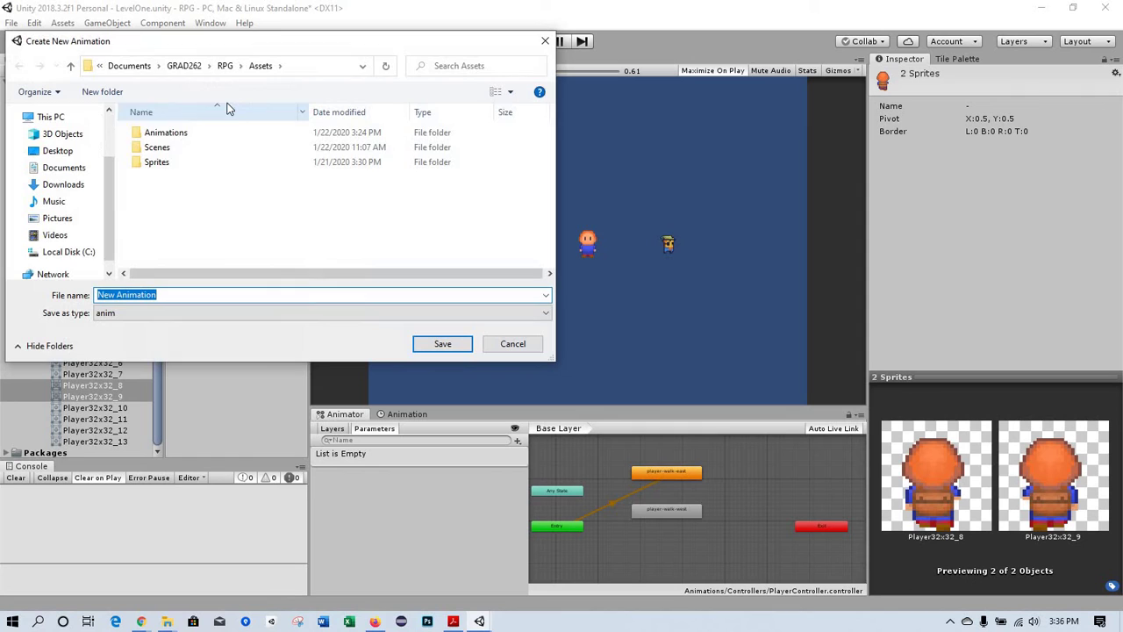
double_click(160, 133)
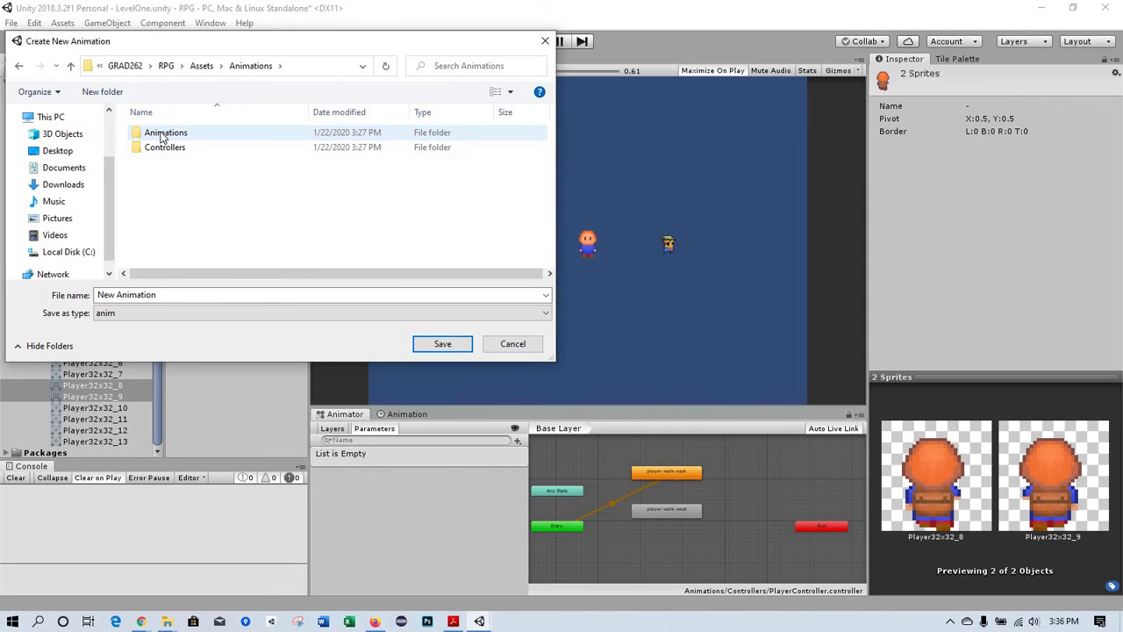
double_click(161, 133)
Step: Save the new clip as player-walk-north
click(175, 149)
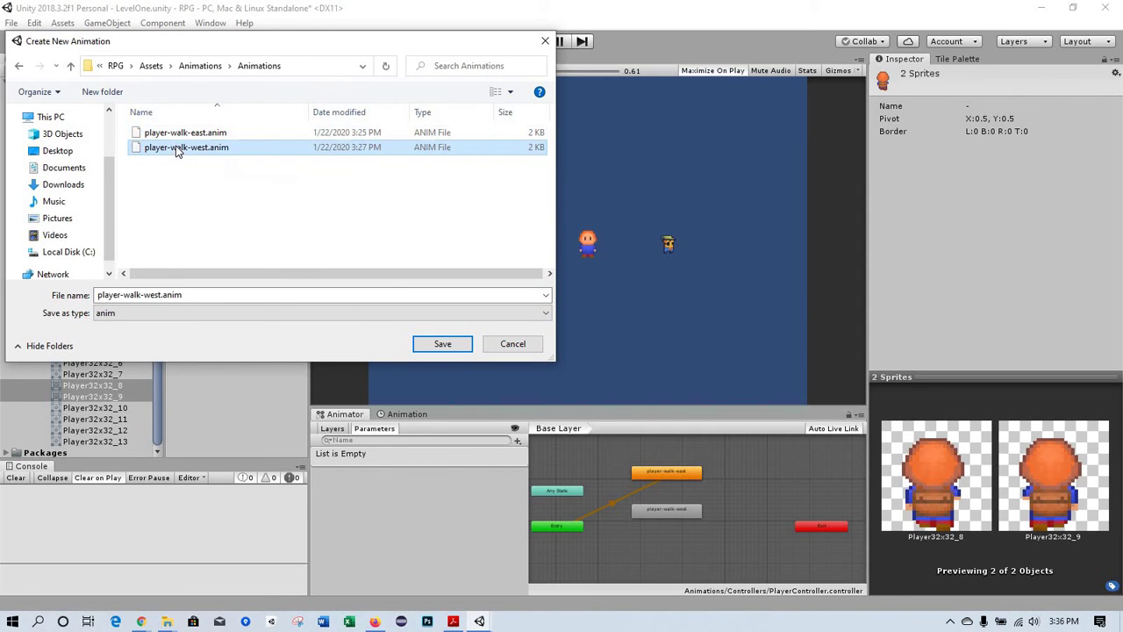
click(187, 295)
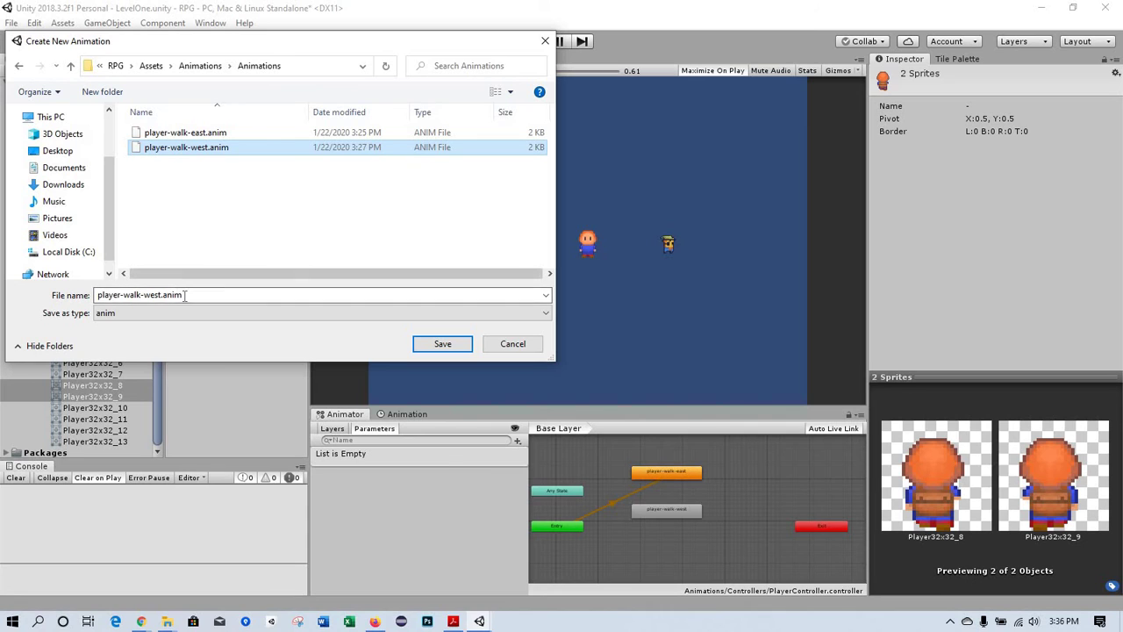
click(187, 295)
key(BackSpace)
key(BackSpace)
key(BackSpace)
key(BackSpace)
key(BackSpace)
key(BackSpace)
key(BackSpace)
key(BackSpace)
key(BackSpace)
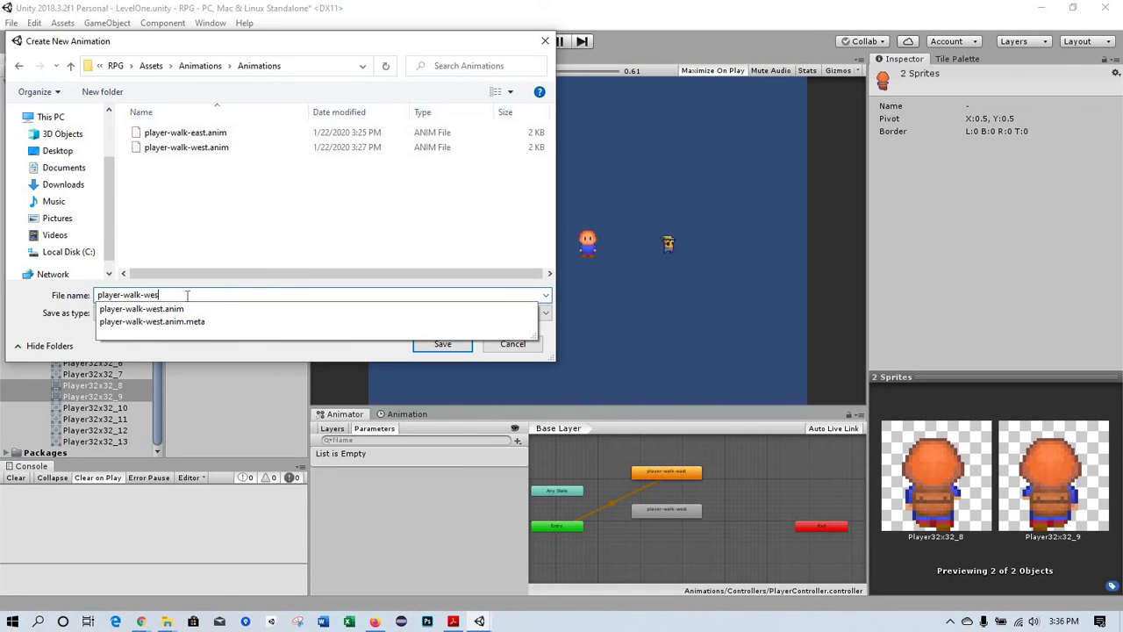
text(north)
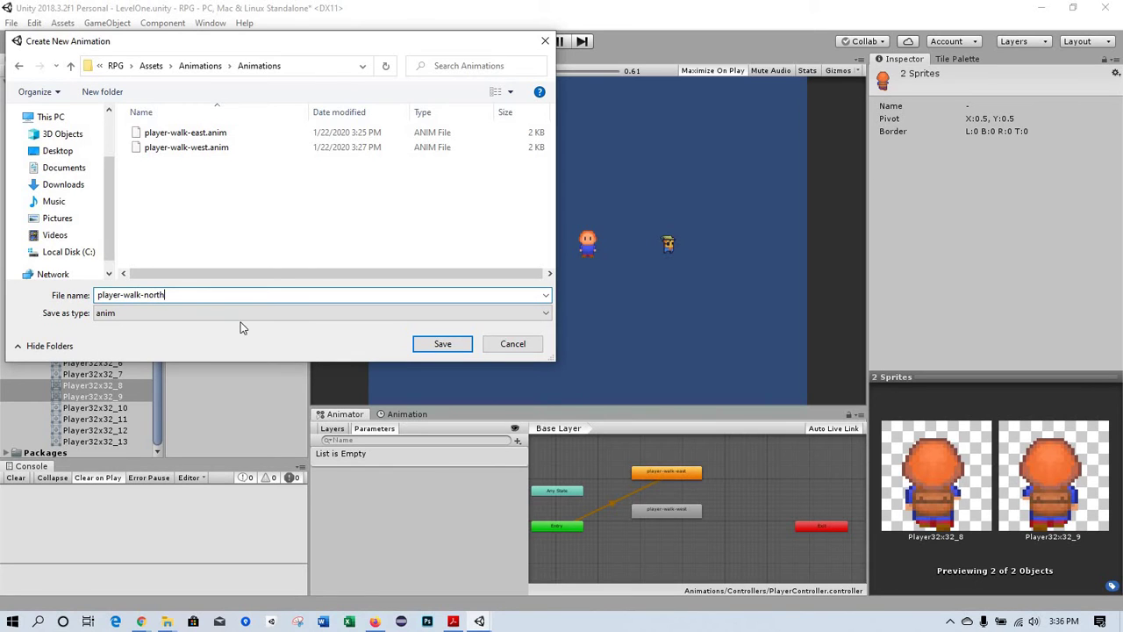
click(442, 345)
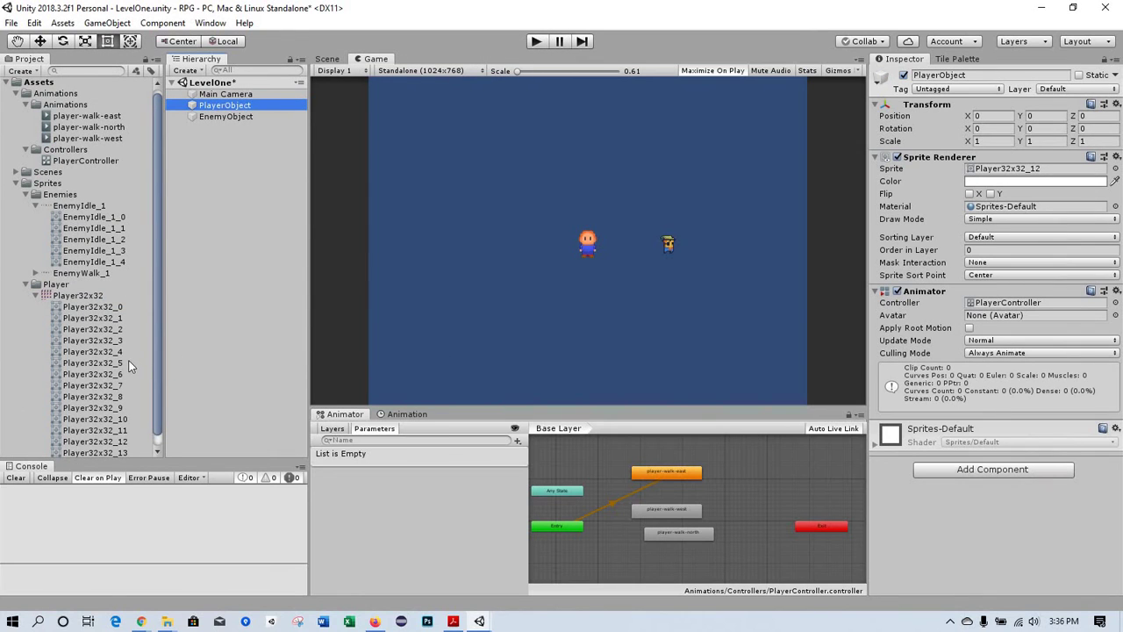
Step: Compare frames Player32x32_10 and Player32x32_11 by switching between them to check the south-facing walk cycle
click(157, 455)
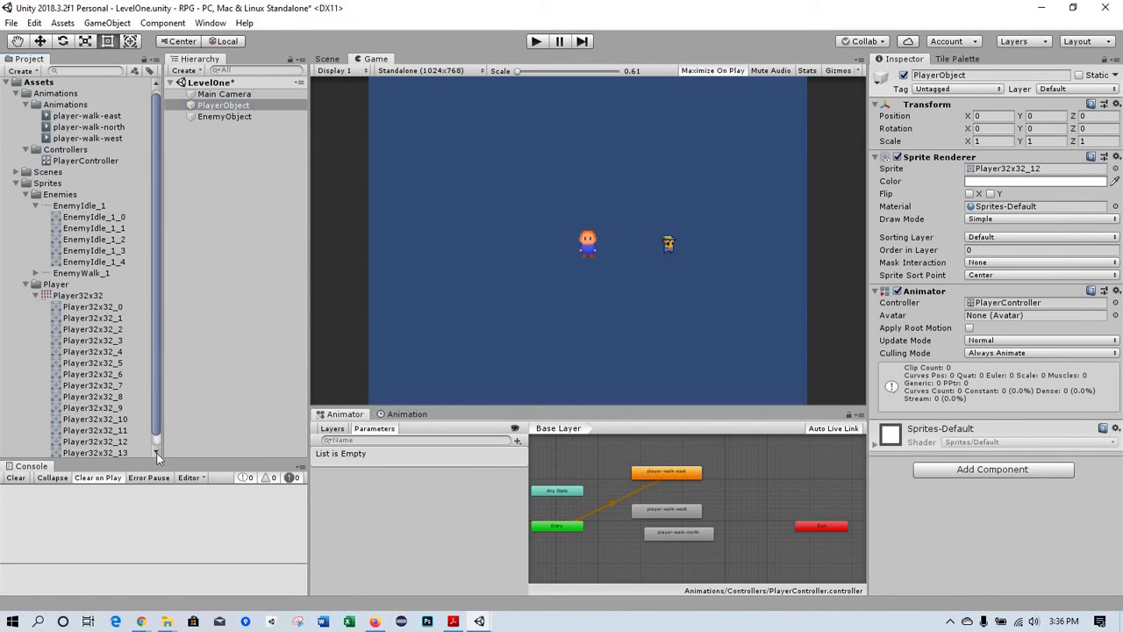
click(157, 455)
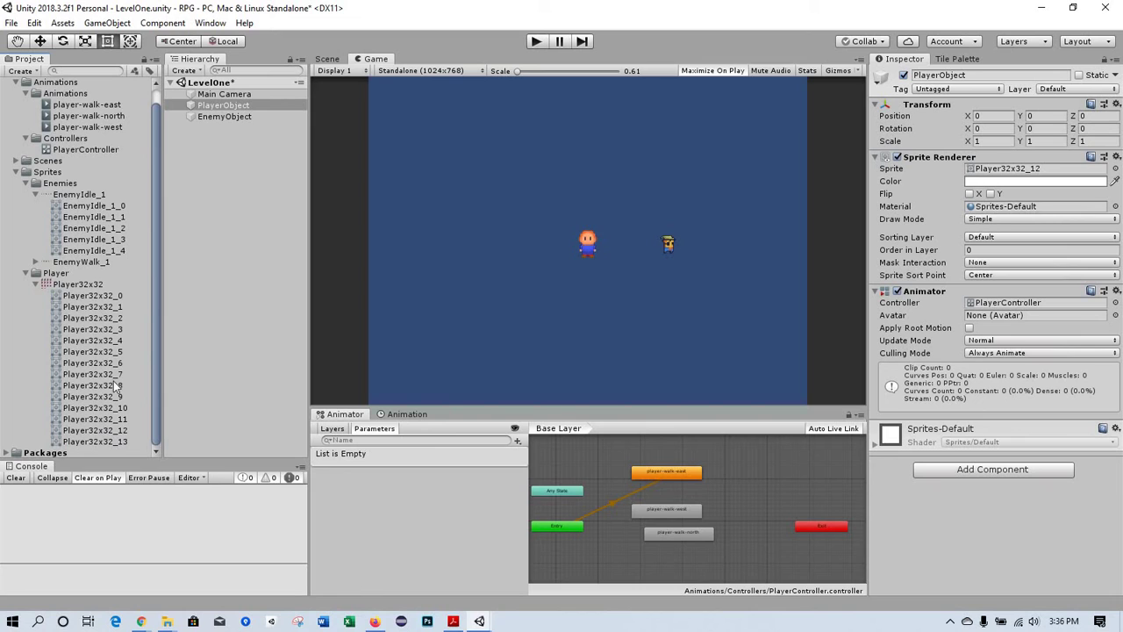
click(115, 409)
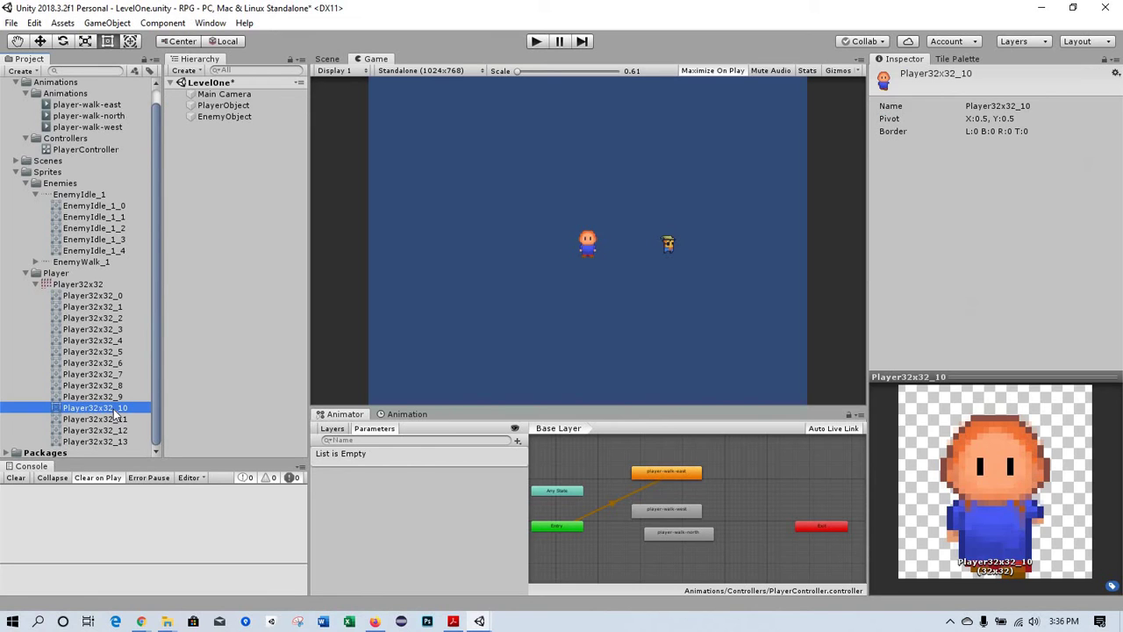
key(Down)
key(Up)
key(Down)
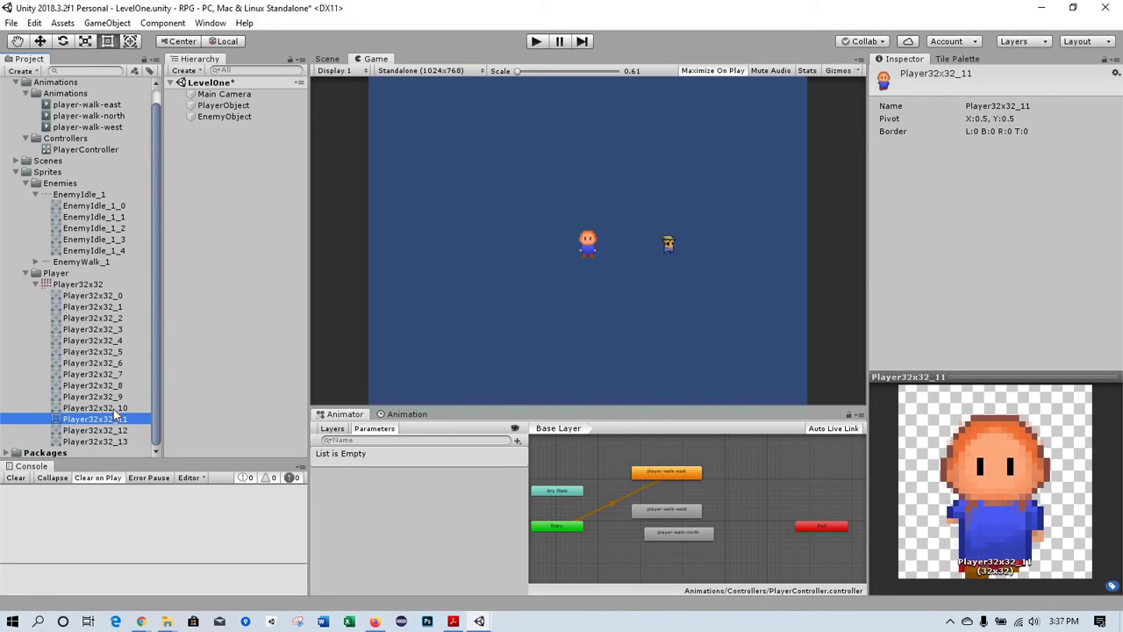
key(Up)
key(Down)
key(Up)
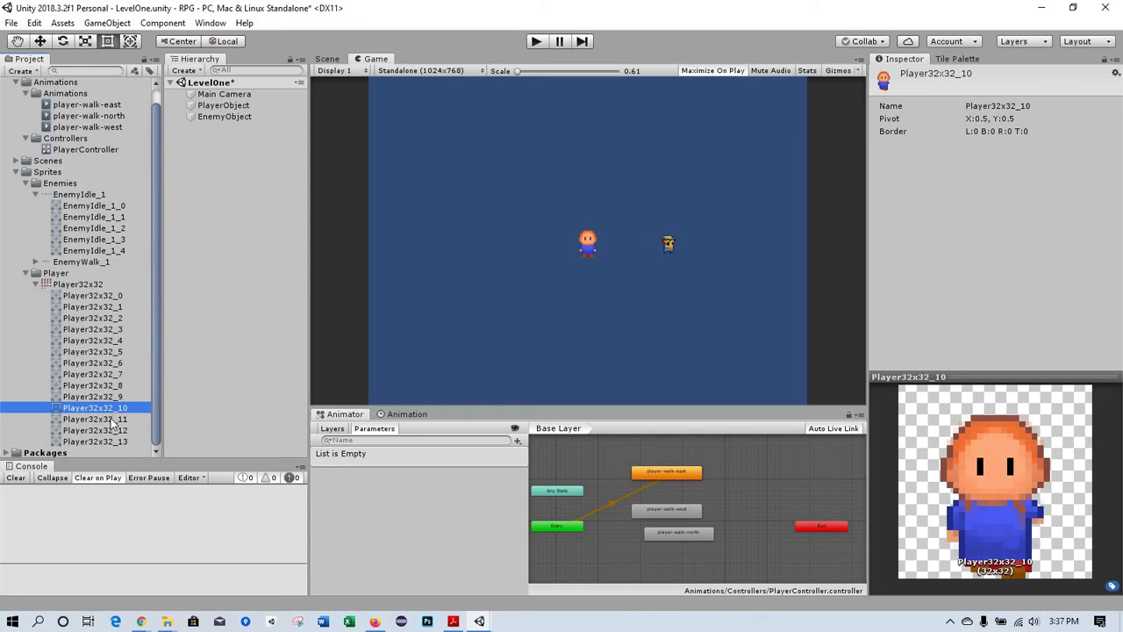
Step: Start a new animation clip on PlayerObject from sprites Player32x32_10 and Player32x32_11, choosing the nested Animations/Animations folder for saving
shift+click(108, 419)
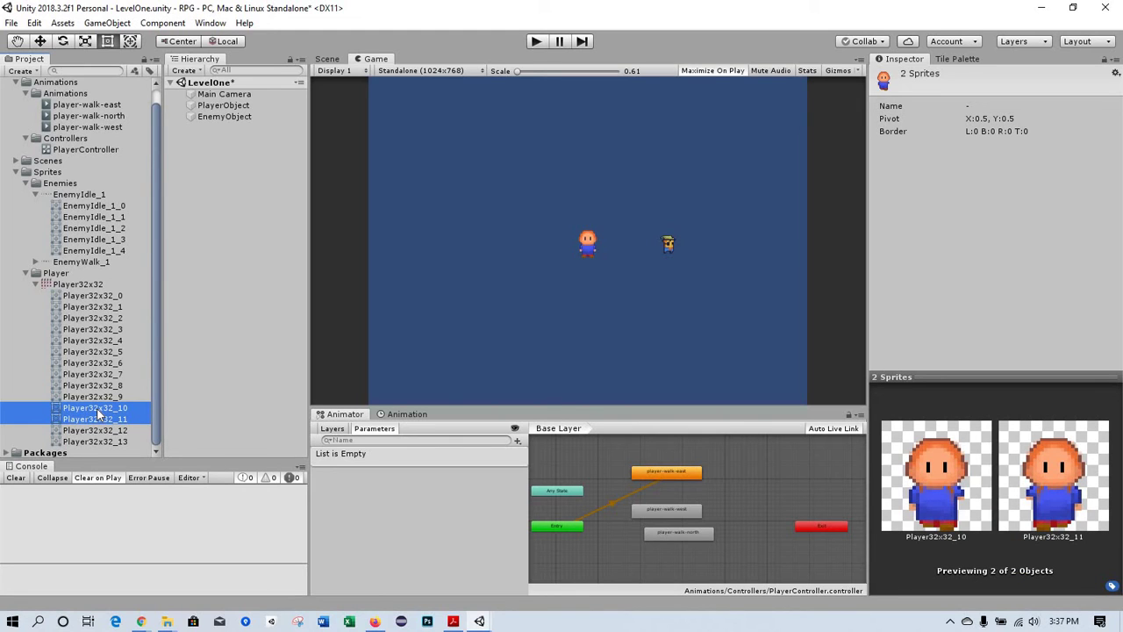
drag(98, 414, 211, 104)
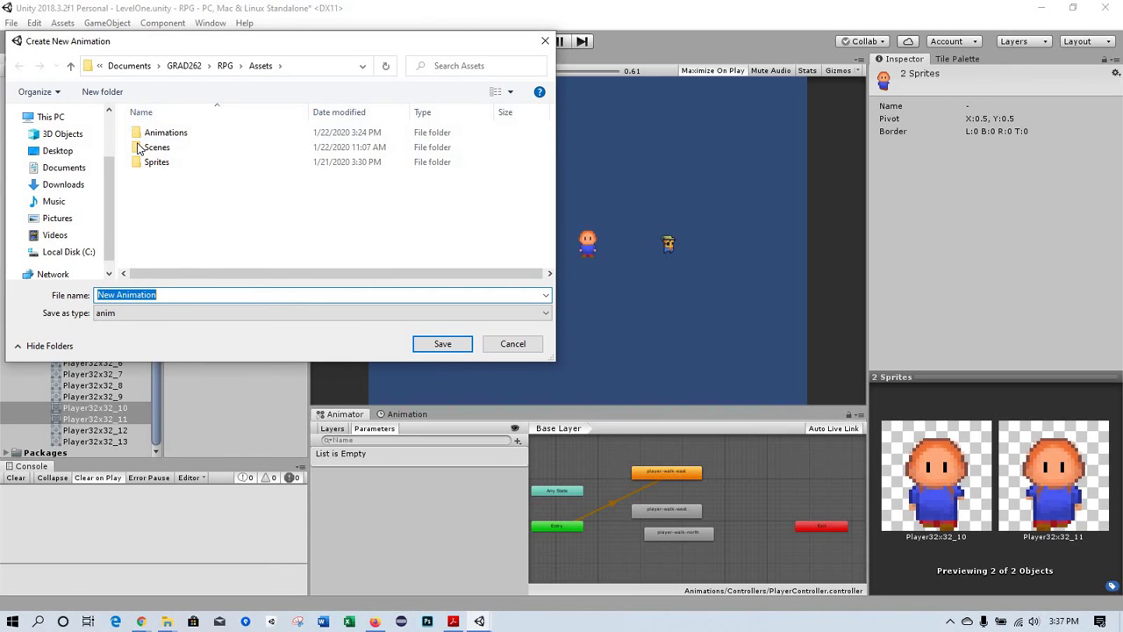
double_click(165, 133)
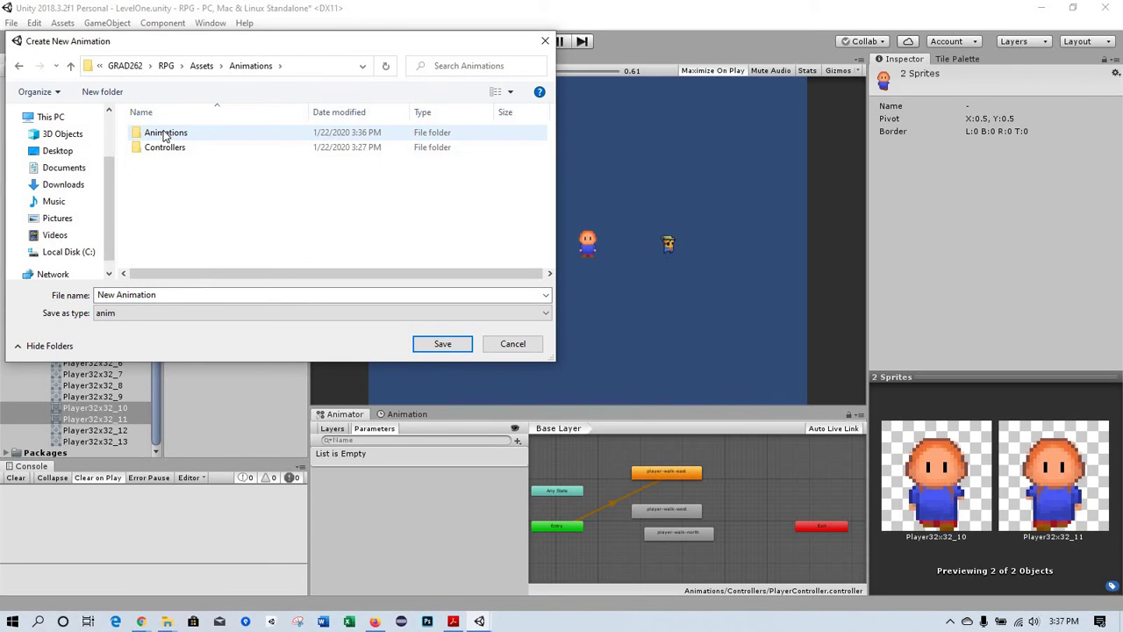
double_click(165, 134)
Step: Save the new clip as player-walk-south
click(165, 134)
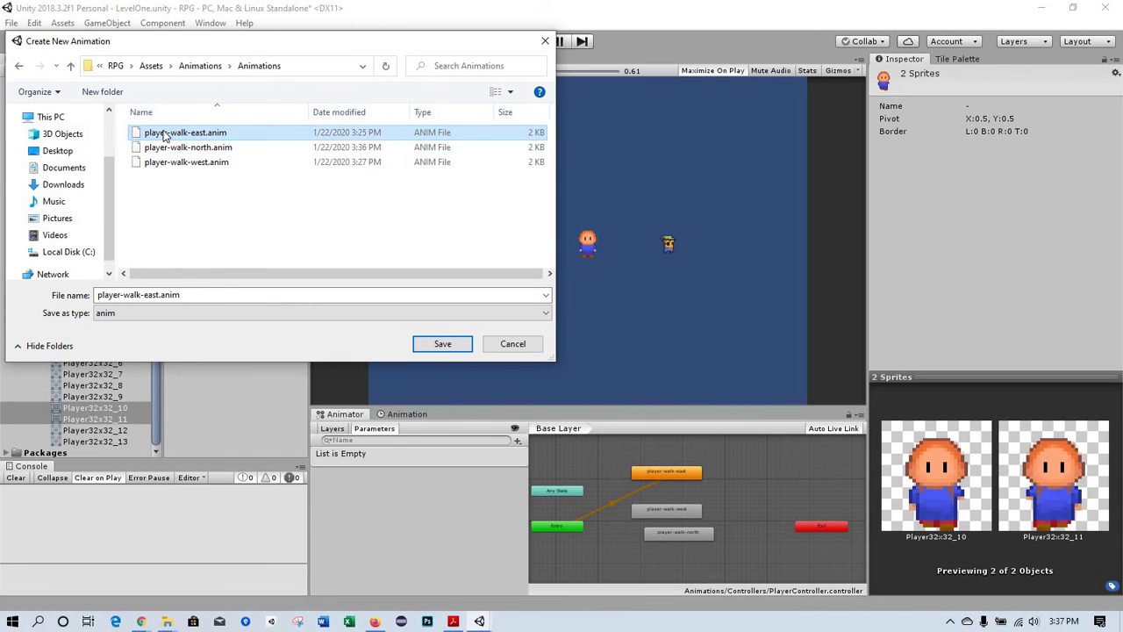
click(193, 293)
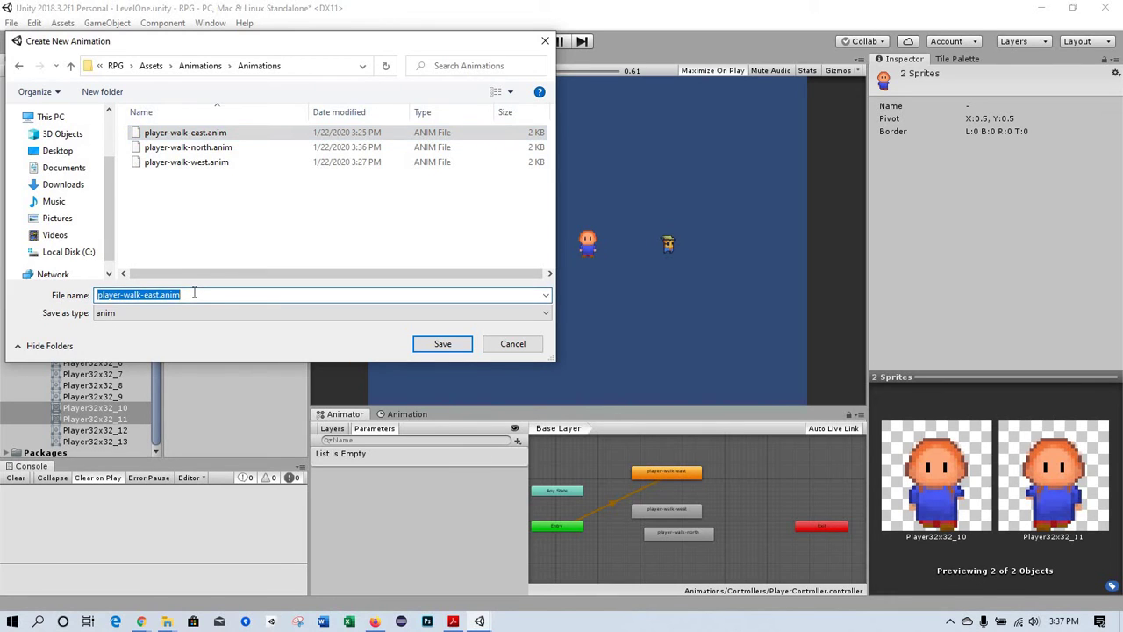
click(194, 293)
key(BackSpace)
key(BackSpace)
key(BackSpace)
key(BackSpace)
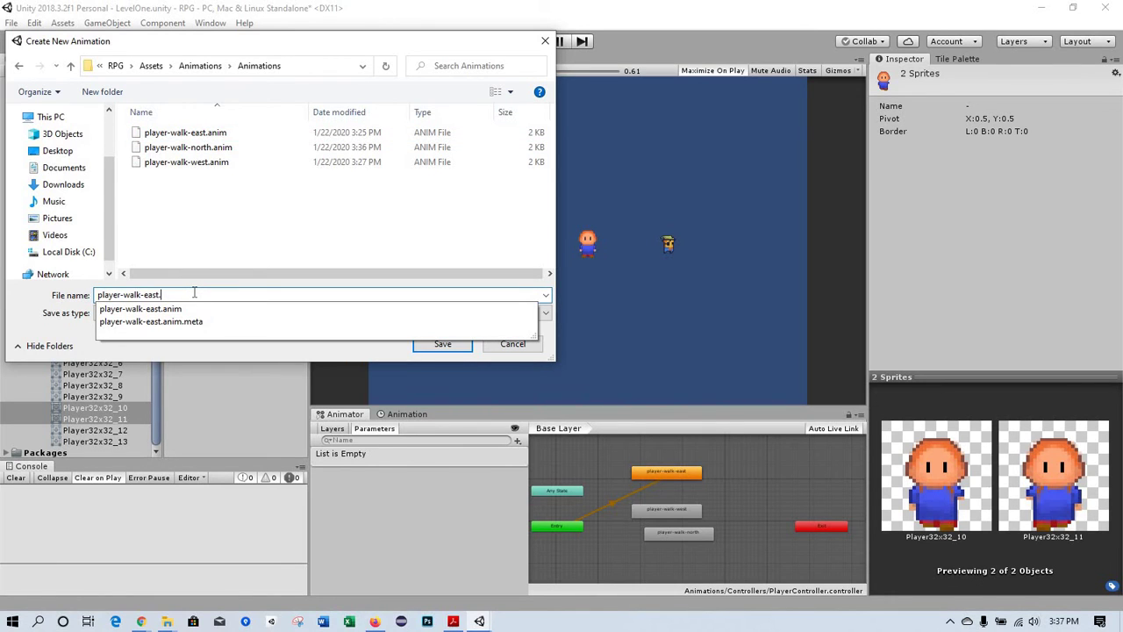
key(BackSpace)
key(BackSpace)
key(BackSpace)
key(BackSpace)
key(BackSpace)
text(s)
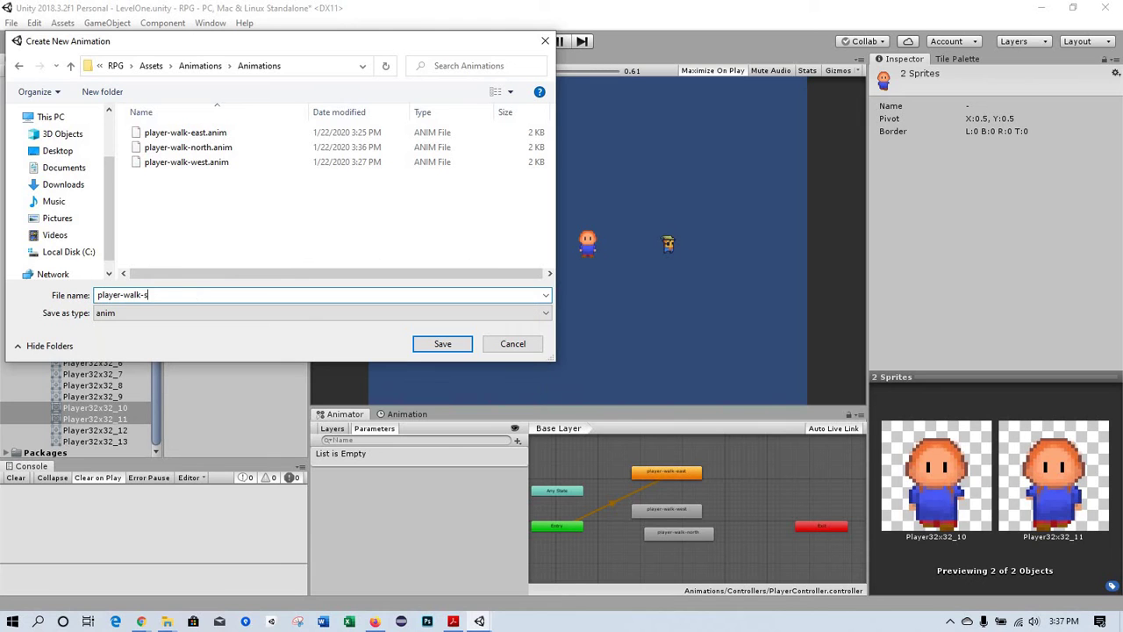
text(outh)
key(Return)
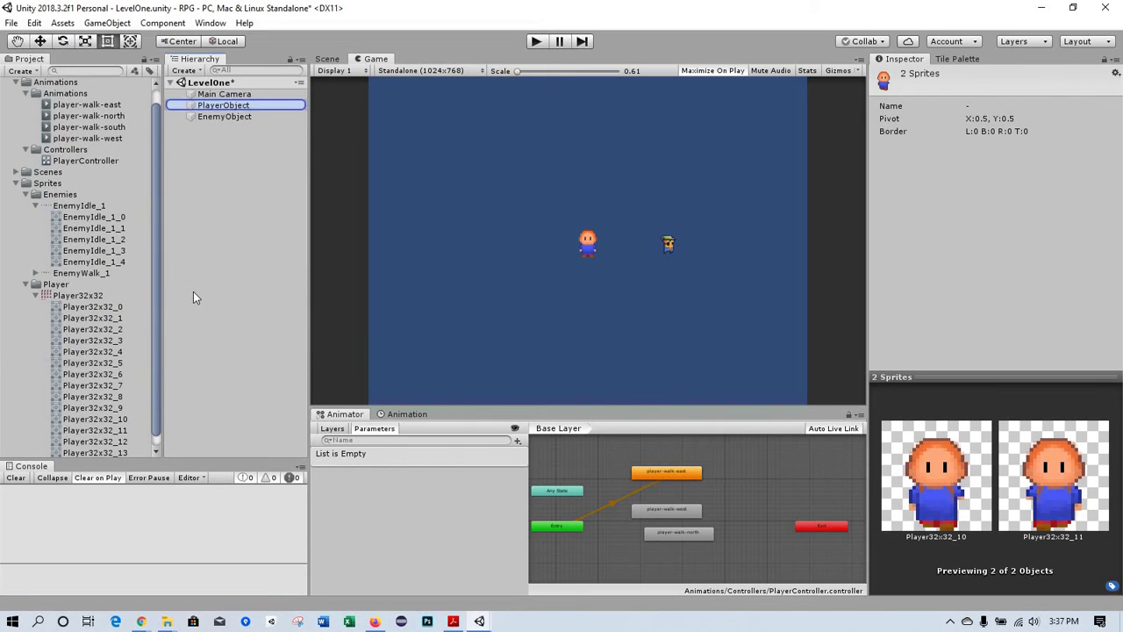
Step: Start a new animation clip on PlayerObject from sprites Player32x32_12 and Player32x32_13, with the nested Animations/Animations folder as the save location
click(157, 453)
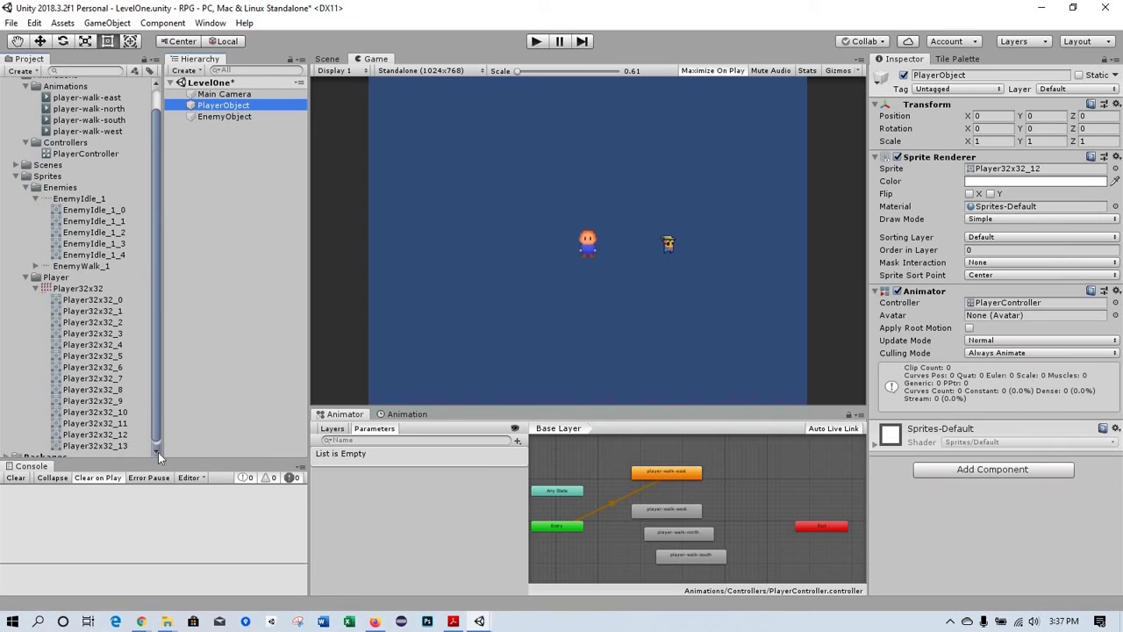
click(113, 431)
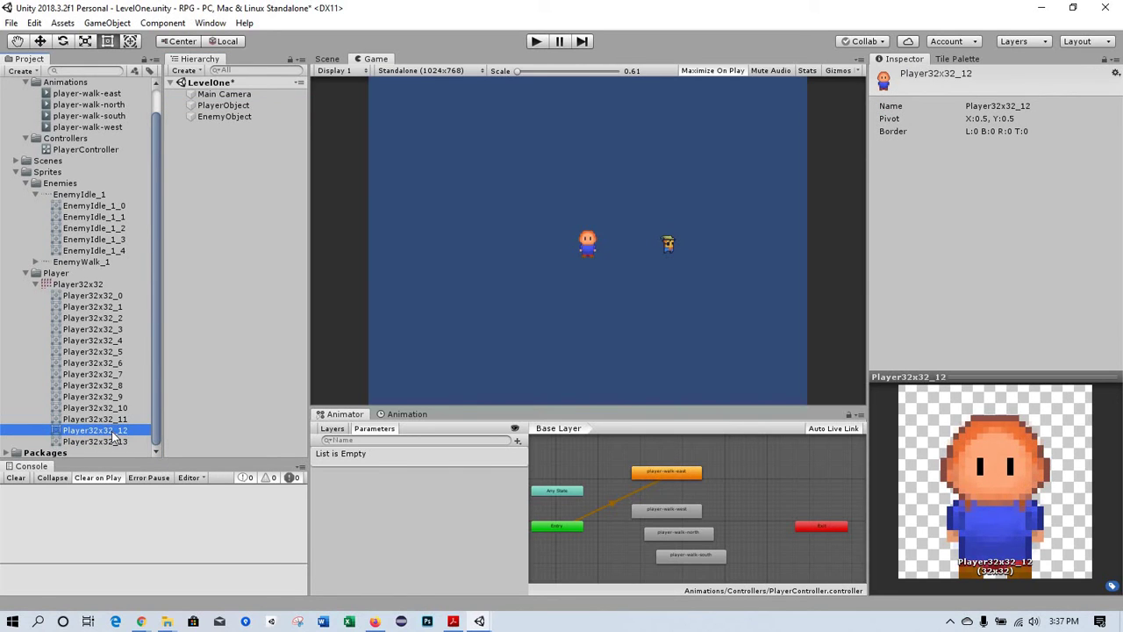
shift+click(113, 442)
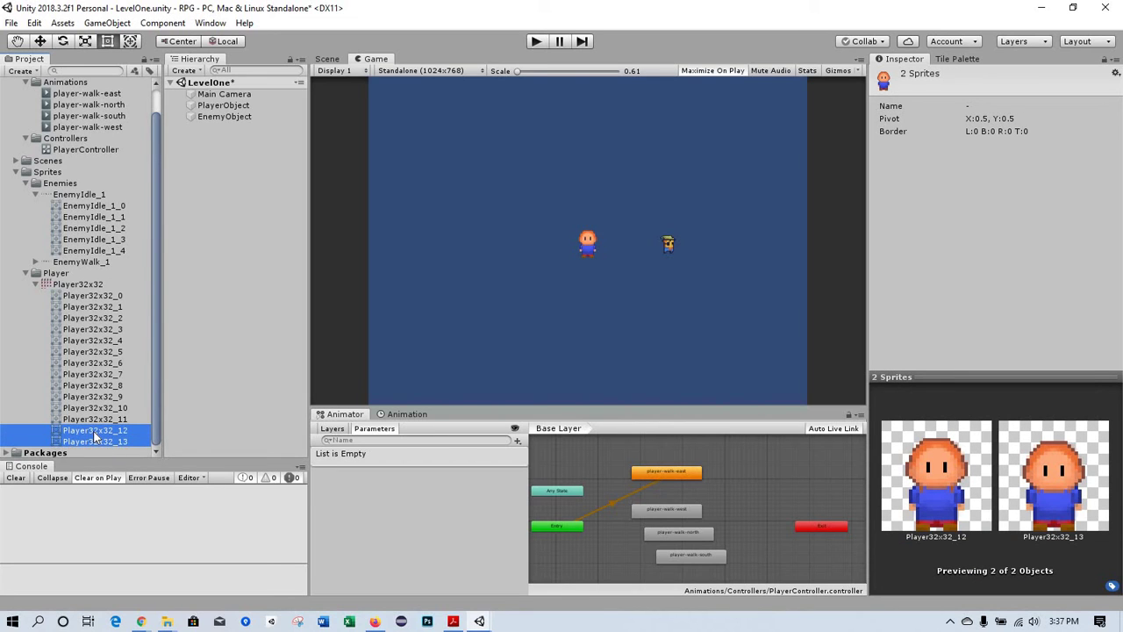
drag(94, 436, 237, 110)
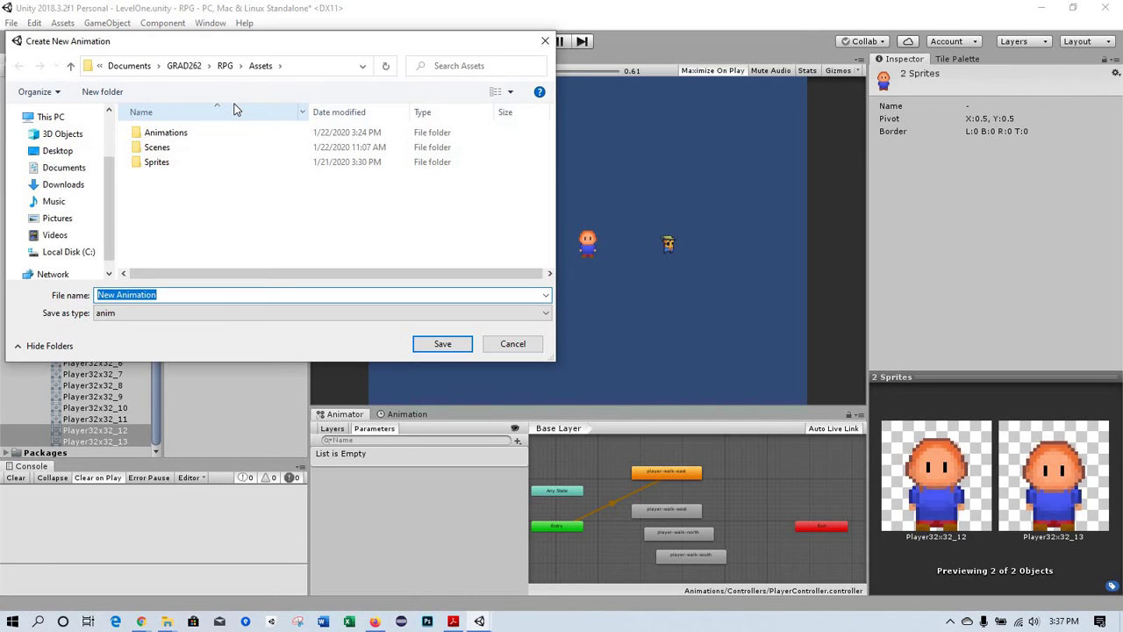
double_click(185, 134)
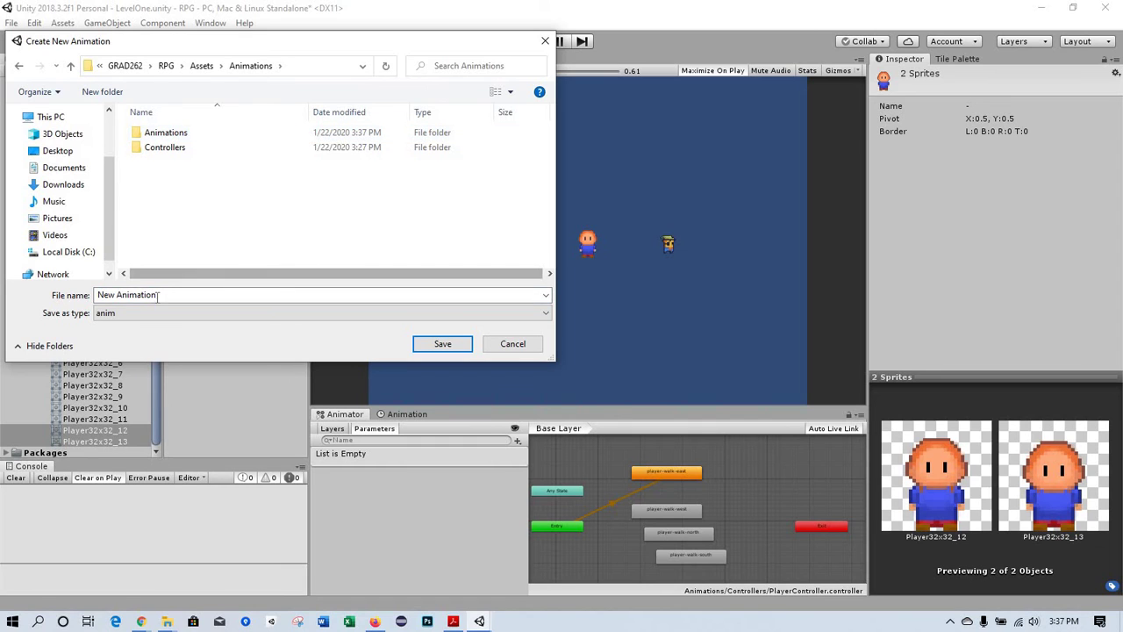
double_click(165, 133)
Step: Save the new clip as player-idle
click(167, 177)
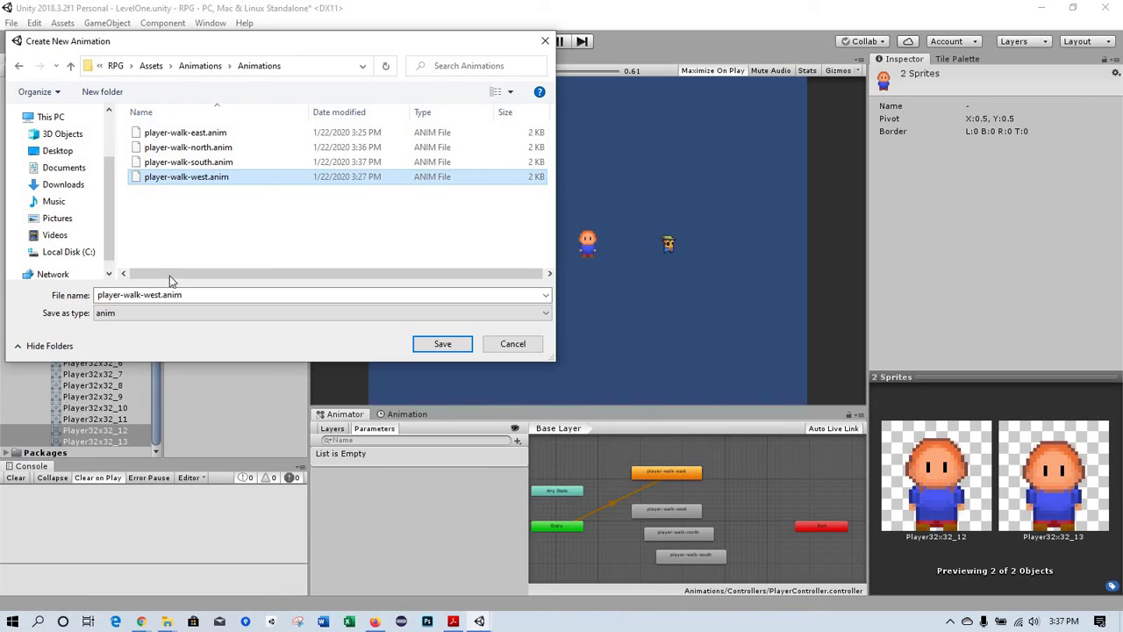
click(205, 295)
click(204, 295)
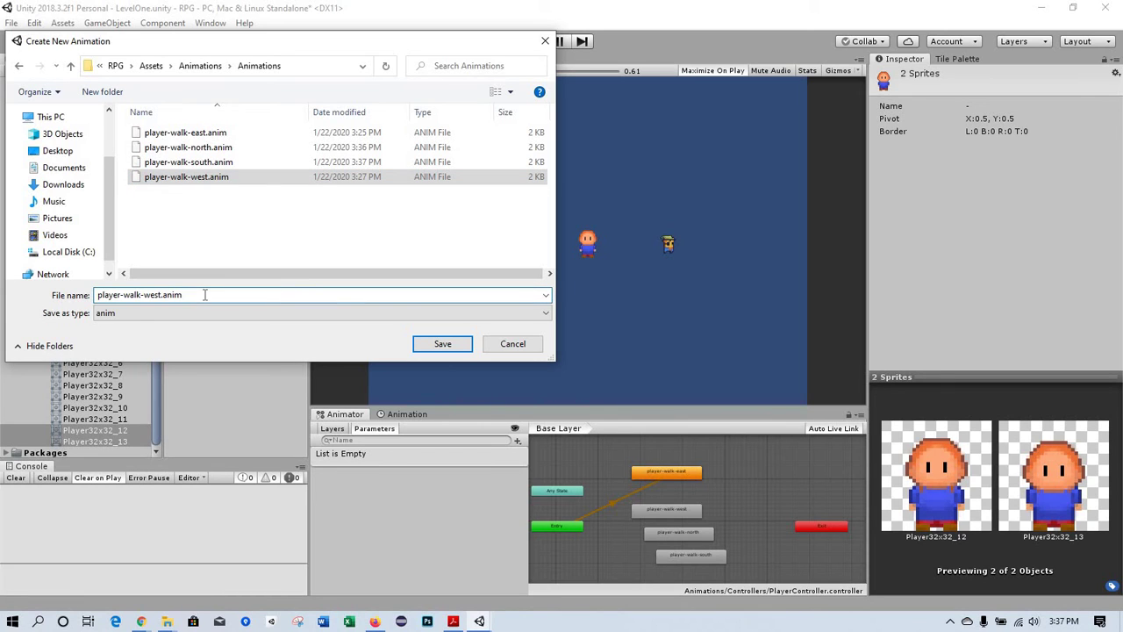
key(BackSpace)
key(BackSpace)
key(BackSpace)
key(BackSpace)
key(BackSpace)
key(BackSpace)
key(BackSpace)
key(BackSpace)
key(BackSpace)
key(BackSpace)
key(BackSpace)
key(BackSpace)
key(BackSpace)
key(BackSpace)
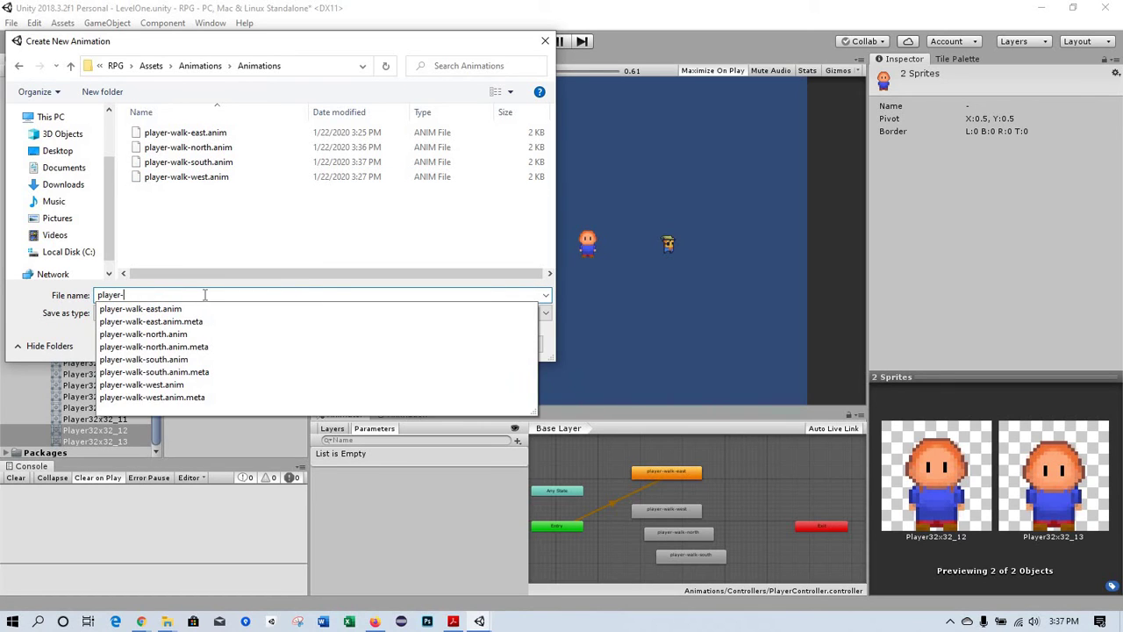
text(idl)
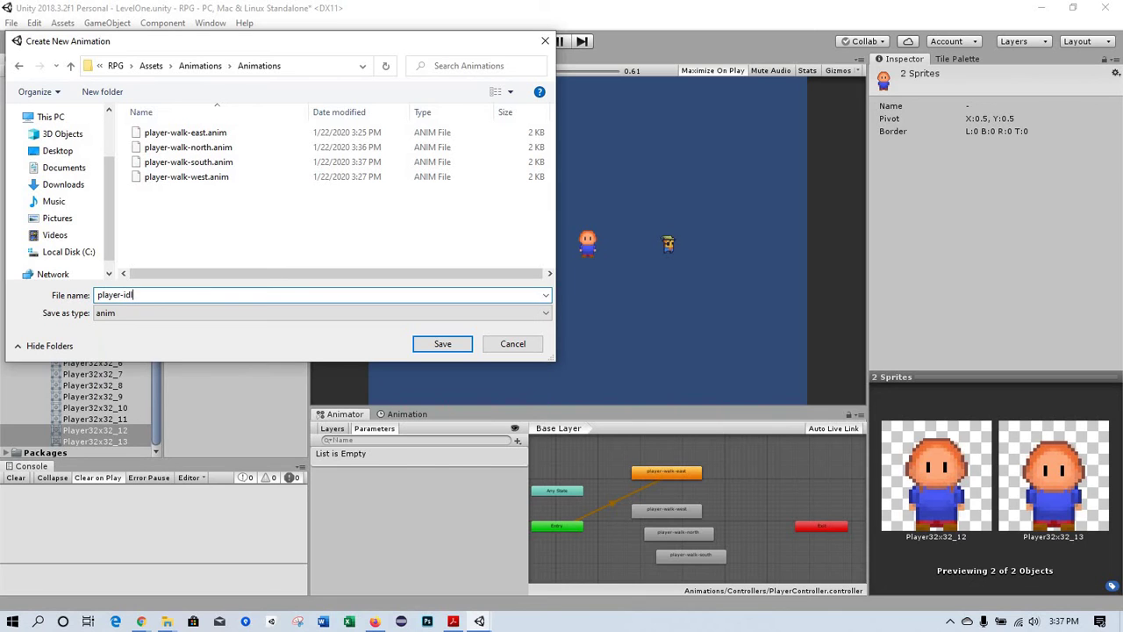
text(le)
key(Return)
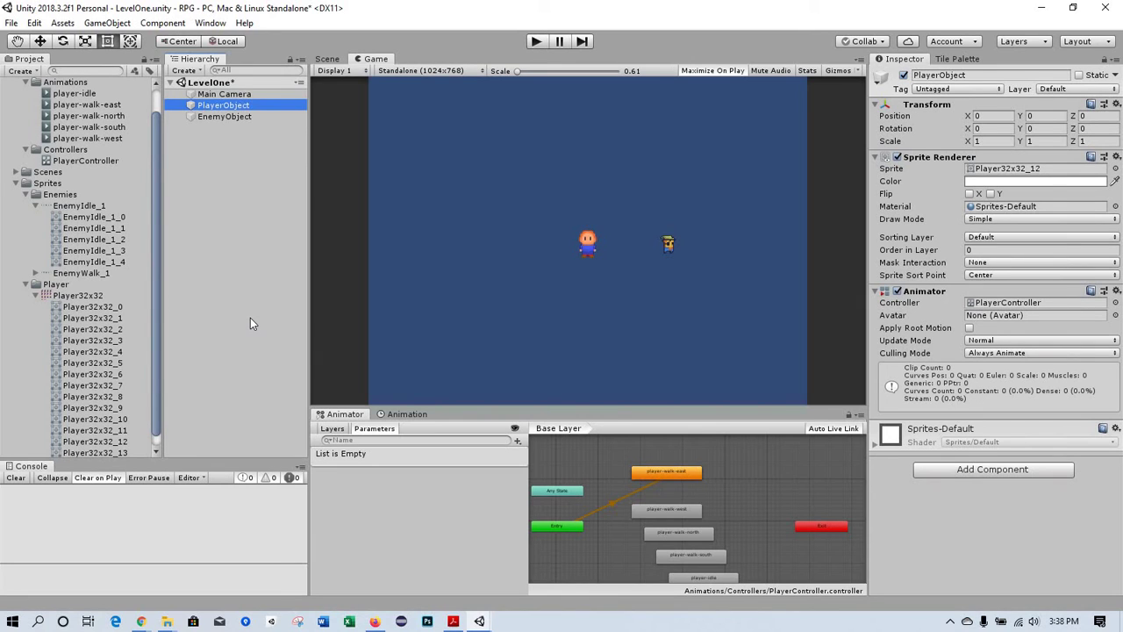
Step: Show the Scene view and run the game in Play mode to preview PlayerObject's default animation
key(ctrl+1)
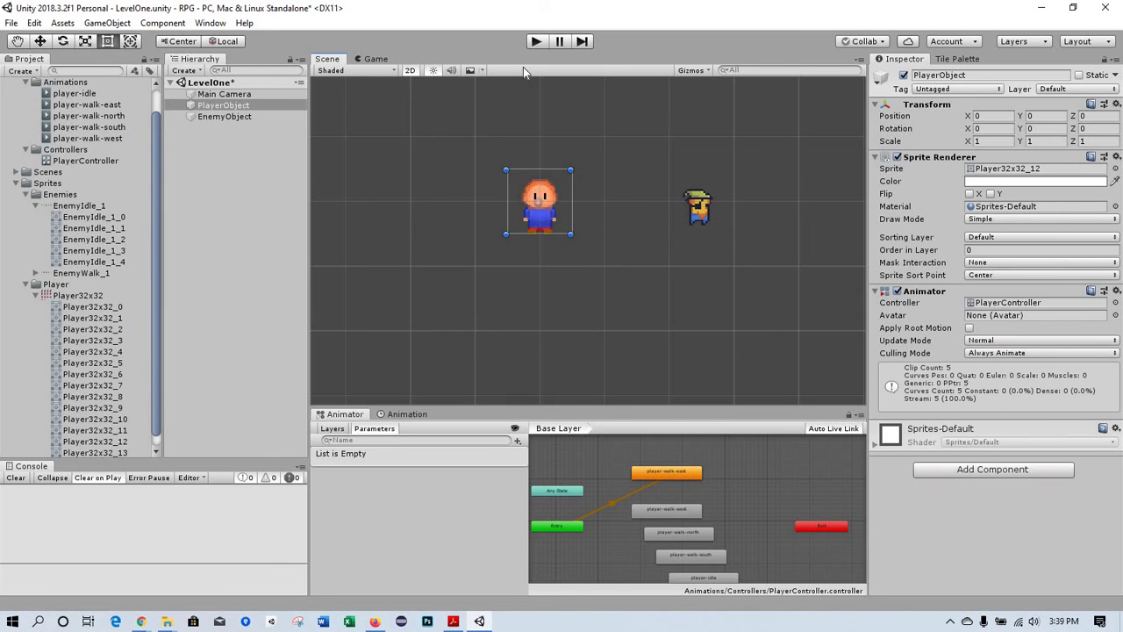
click(535, 41)
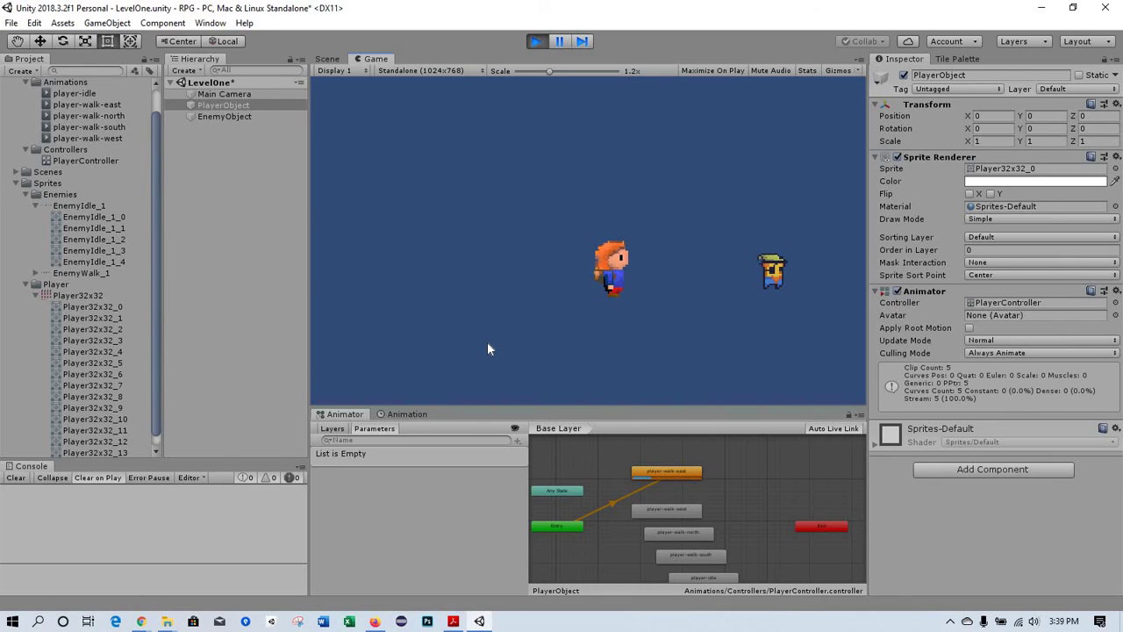
Step: Stop Play mode, collapse the EnemyIdle_1 sprite sheet, and expand the EnemyWalk_1 sprite sheet in the Enemies folder
click(538, 41)
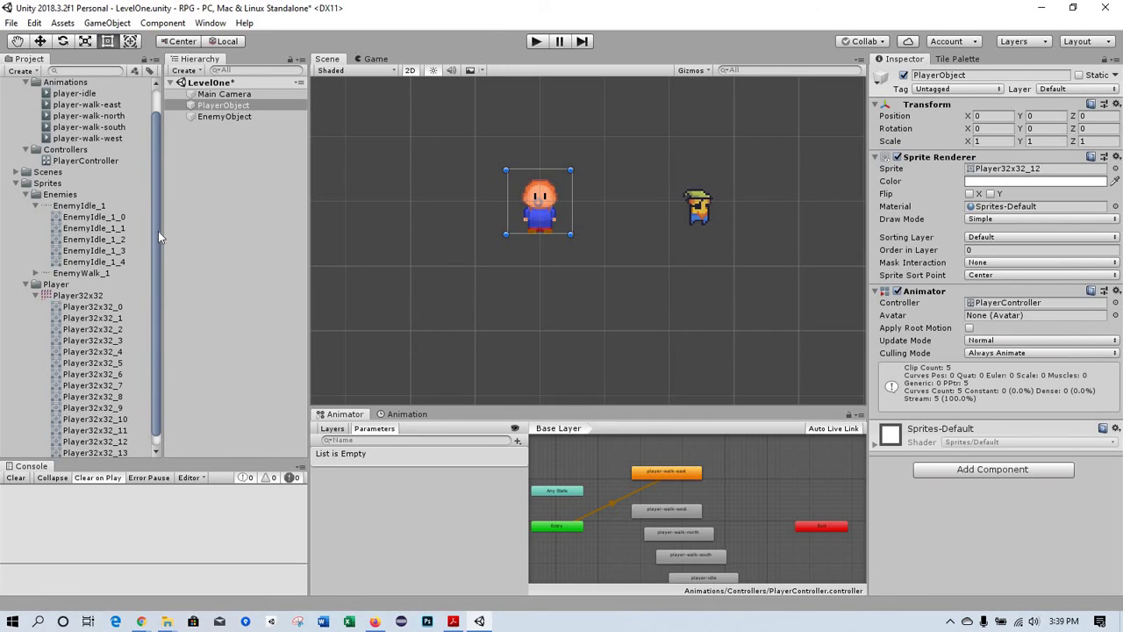
click(36, 204)
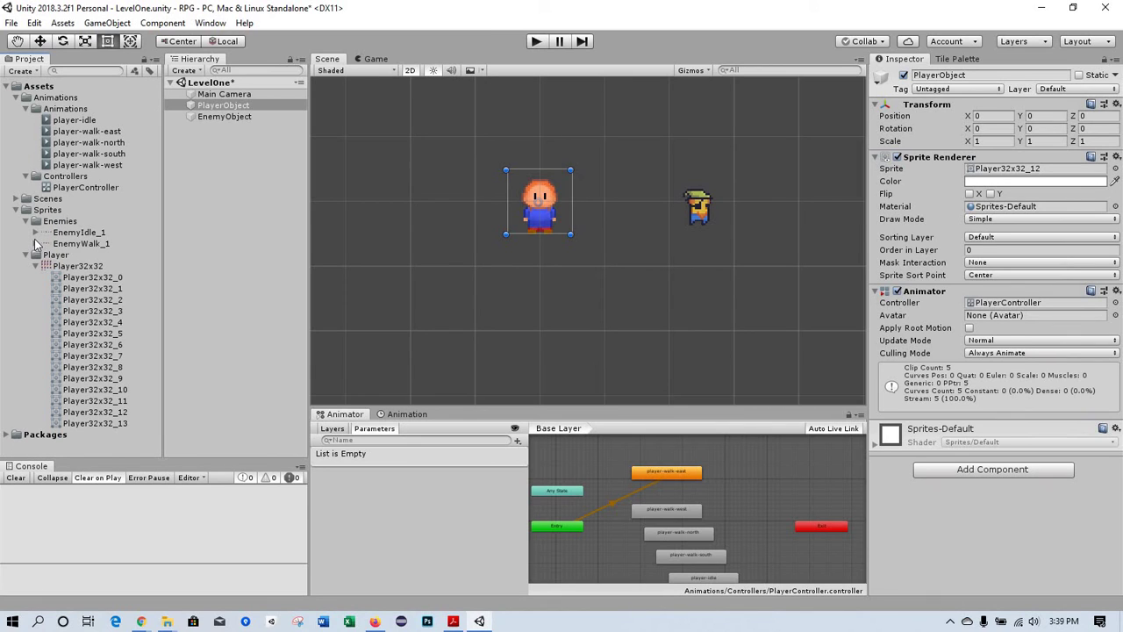
click(35, 243)
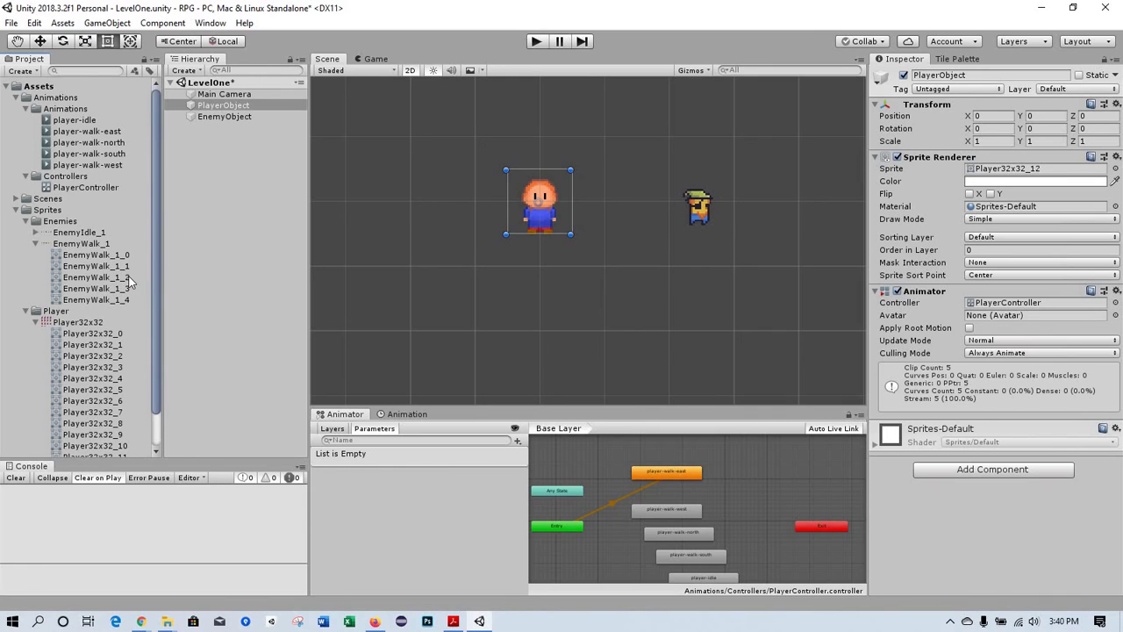
Step: Start a new animation clip on EnemyObject from sprites EnemyWalk_1_0 through EnemyWalk_1_4, with the nested Animations/Animations folder as the save location
click(99, 256)
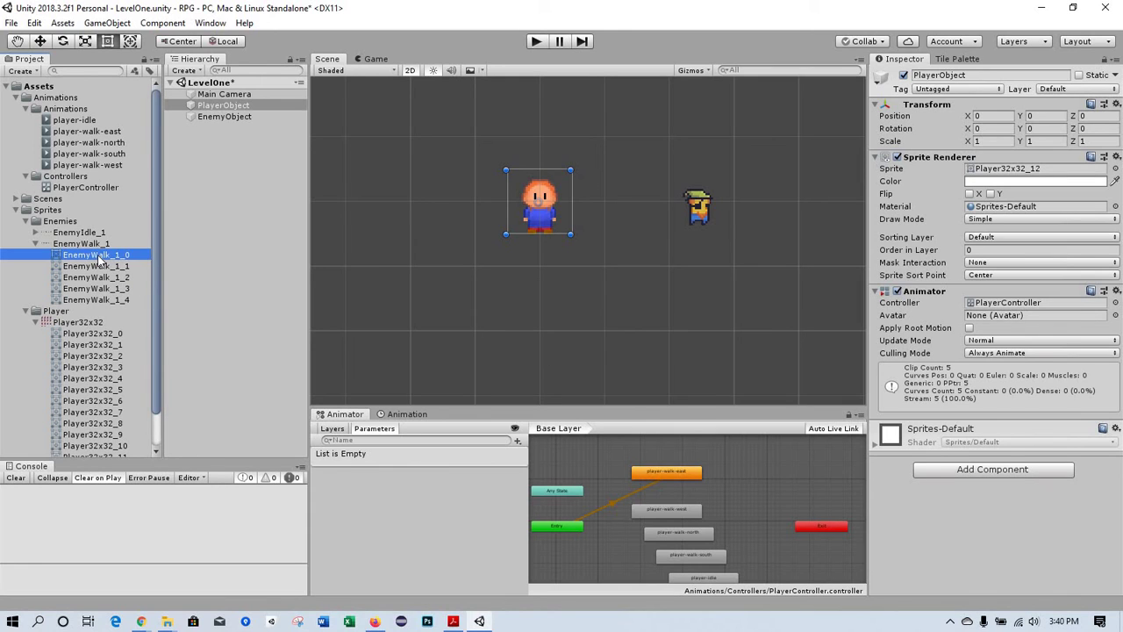
key(Down)
key(Down)
key(Down)
key(Down)
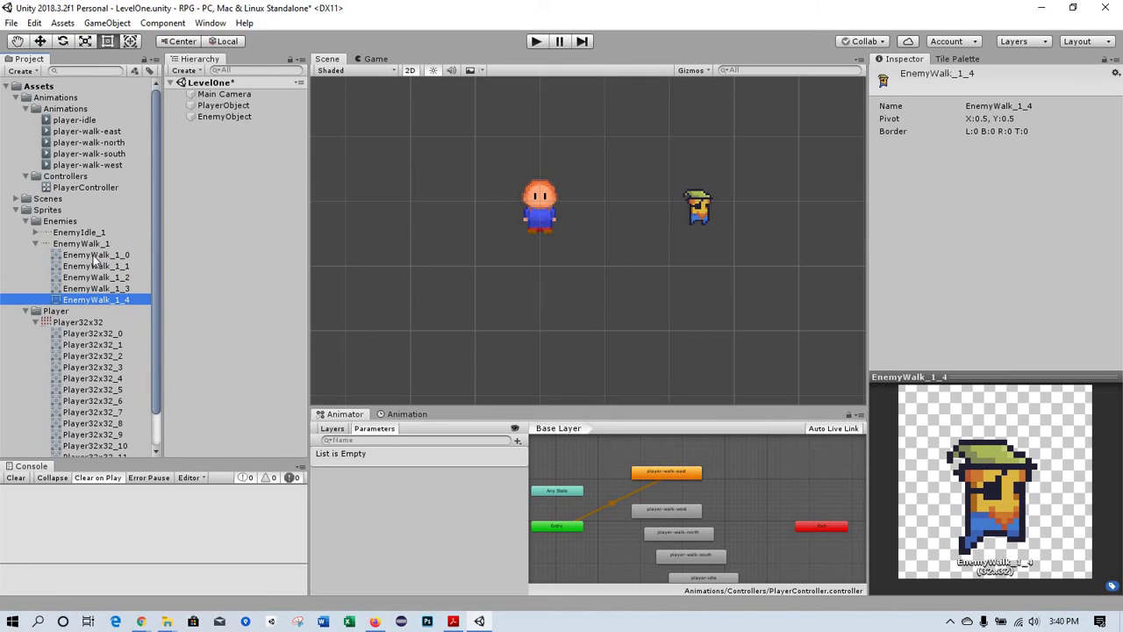
click(97, 255)
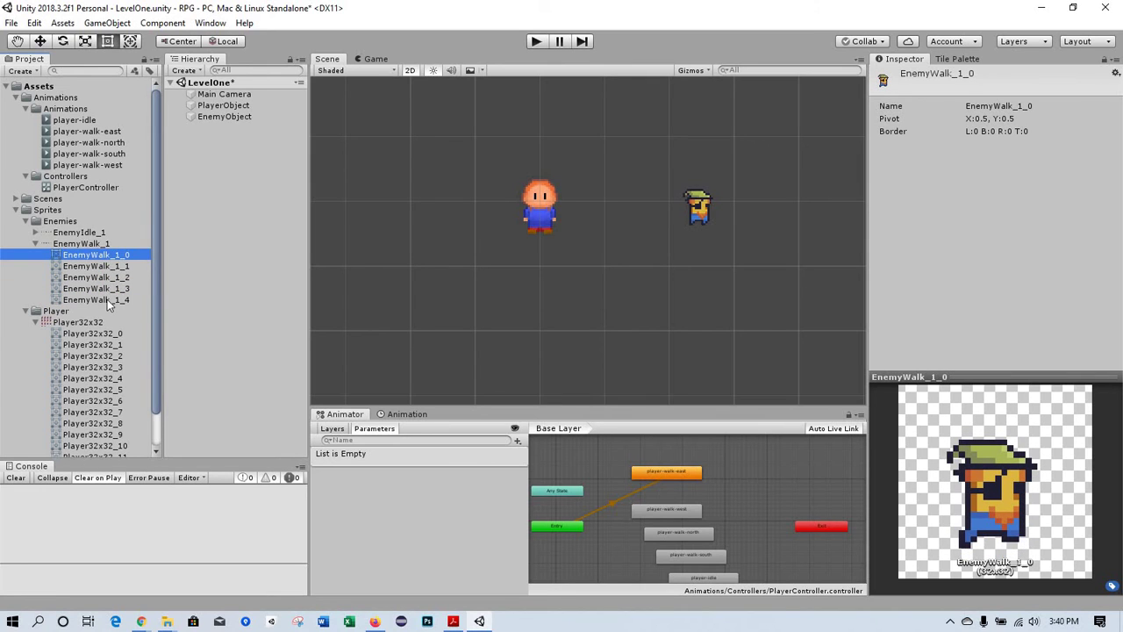
shift+click(107, 299)
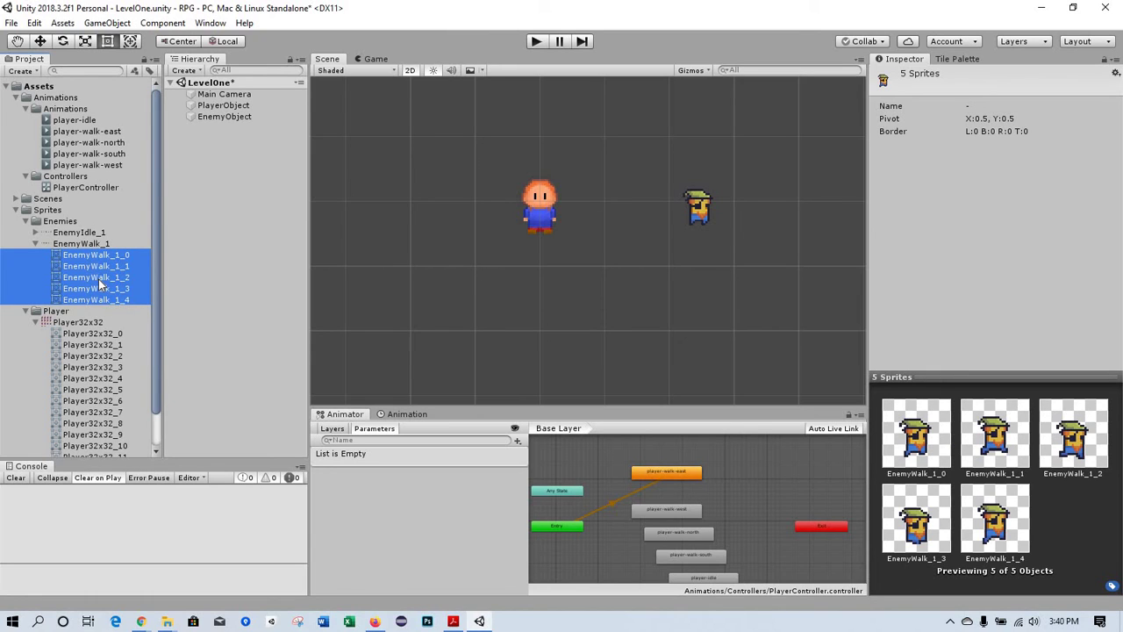
drag(99, 283, 226, 117)
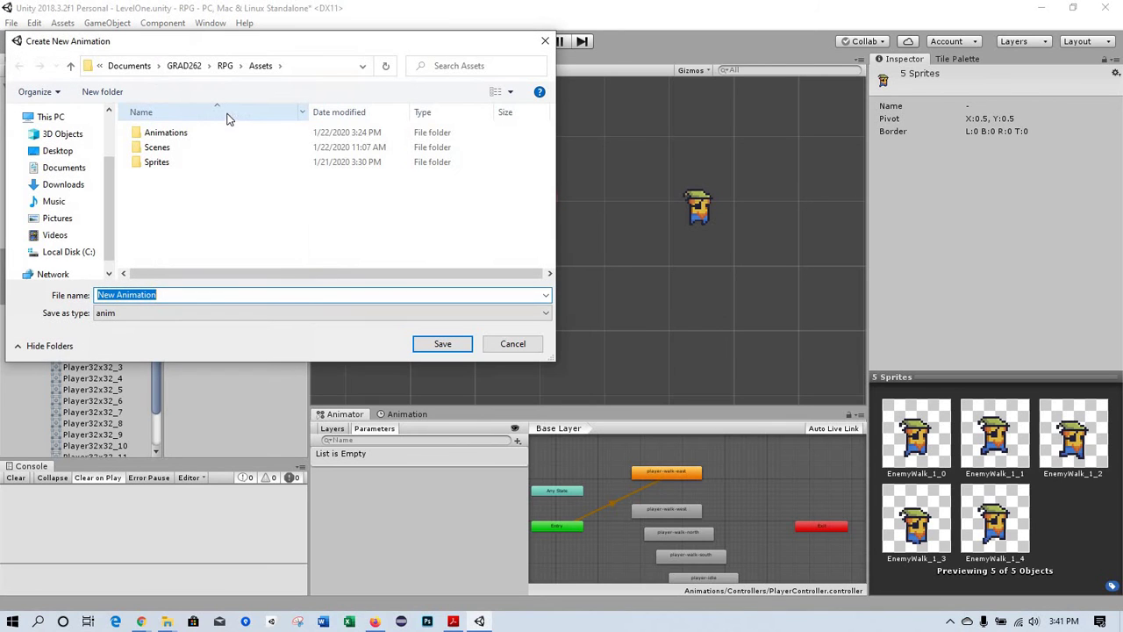
click(180, 136)
double_click(180, 136)
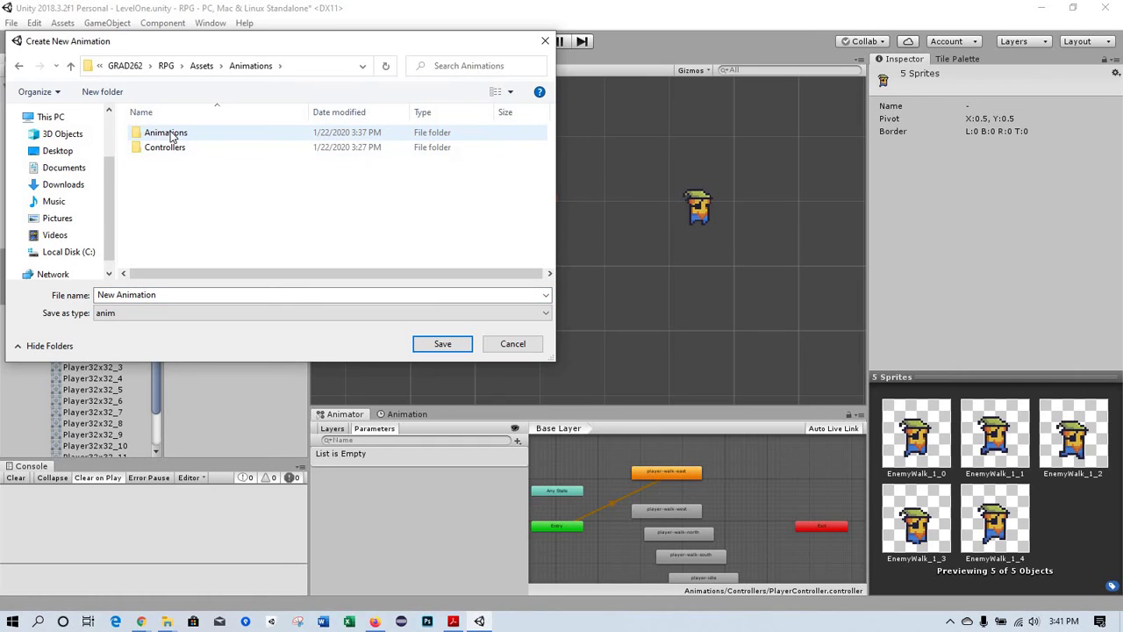
double_click(172, 136)
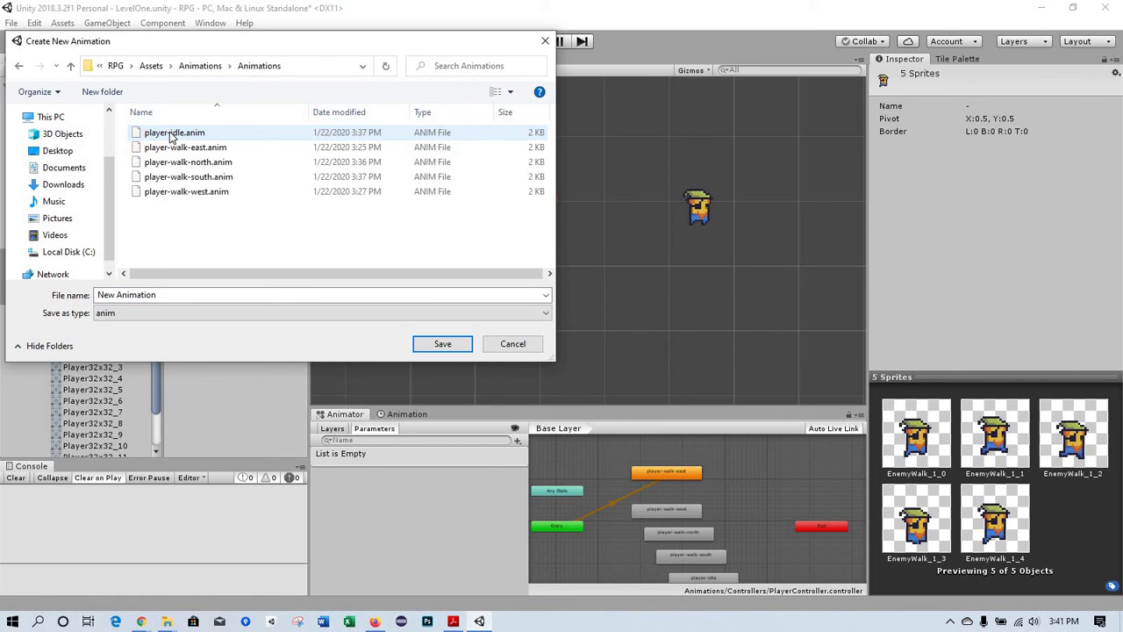
Step: Save the new clip as enemy-walk
click(167, 298)
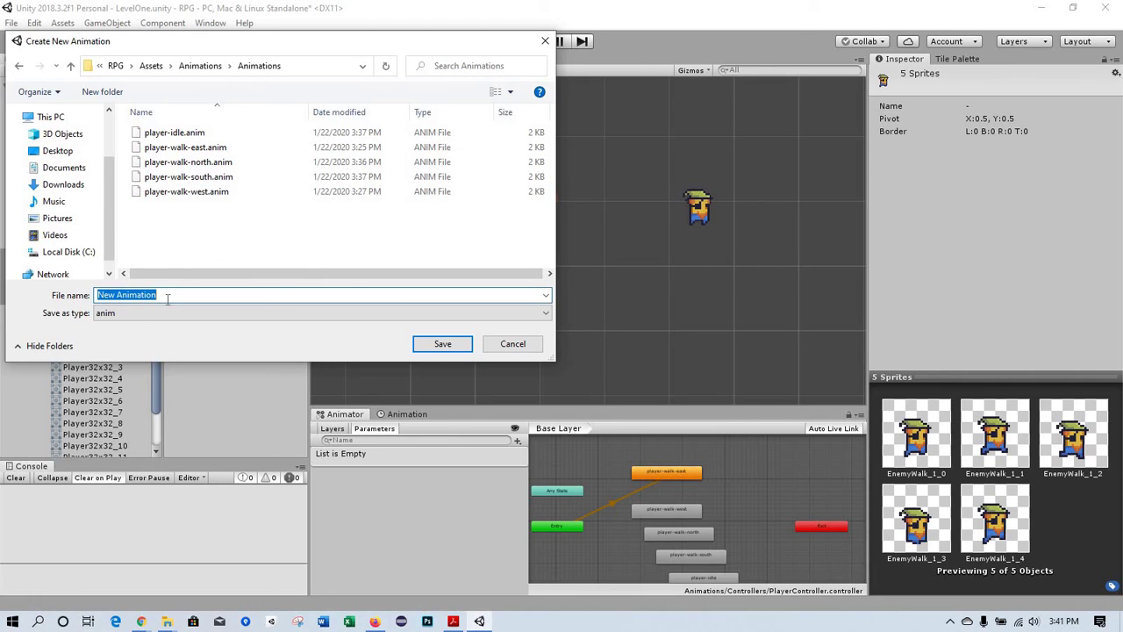
text(enemy)
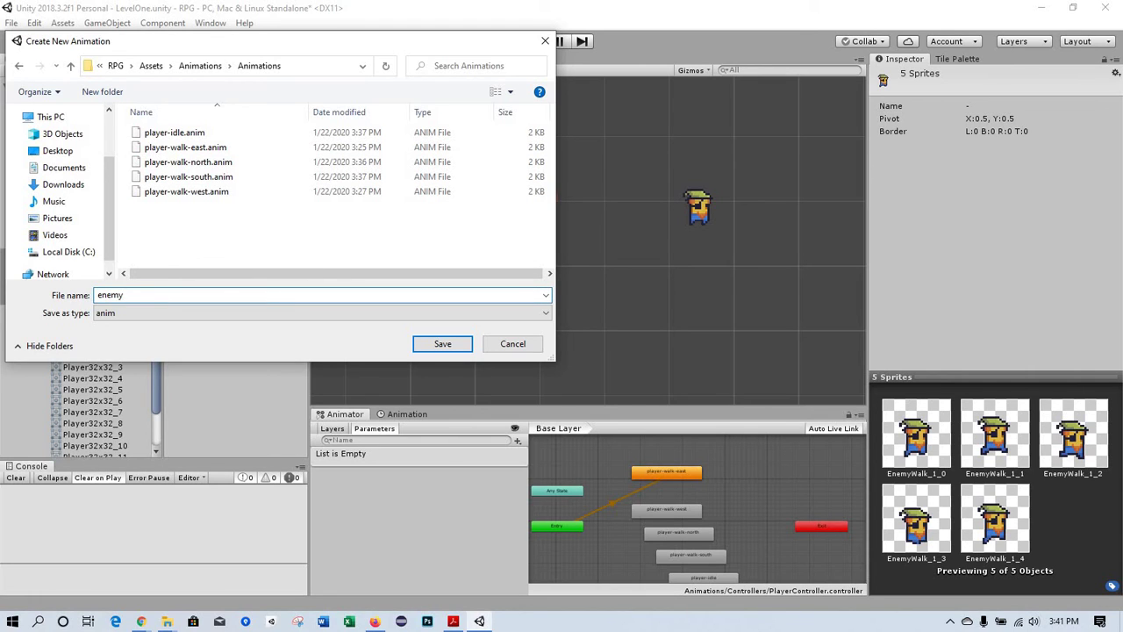
text(-walk)
key(Return)
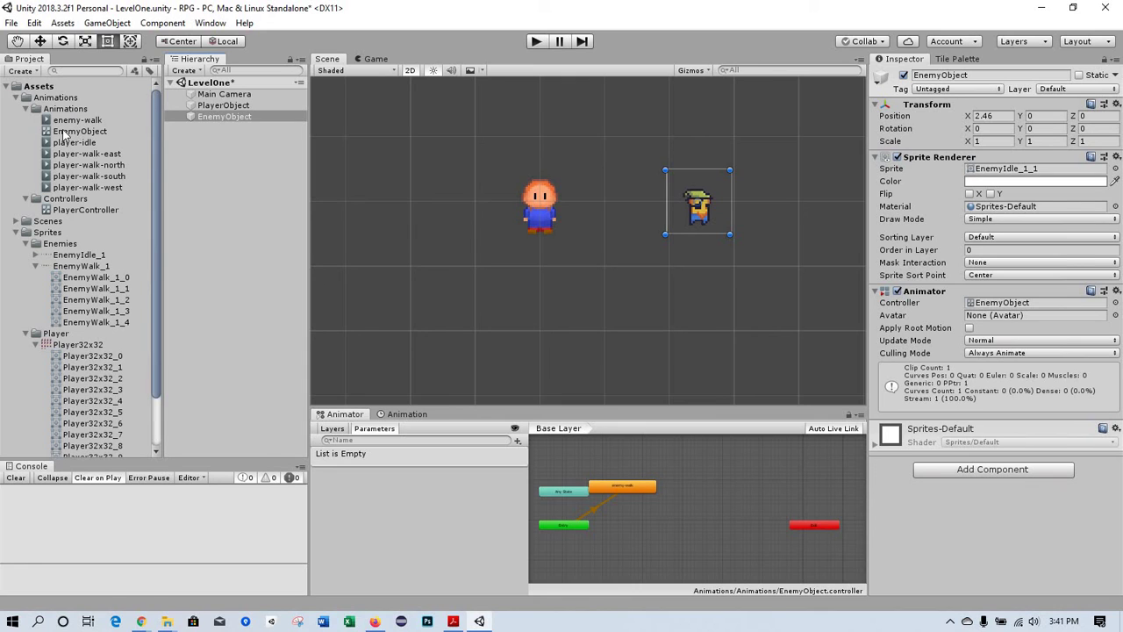
Step: Move the EnemyObject animator controller into the Controllers folder and rename it EnemyController
drag(63, 133, 70, 200)
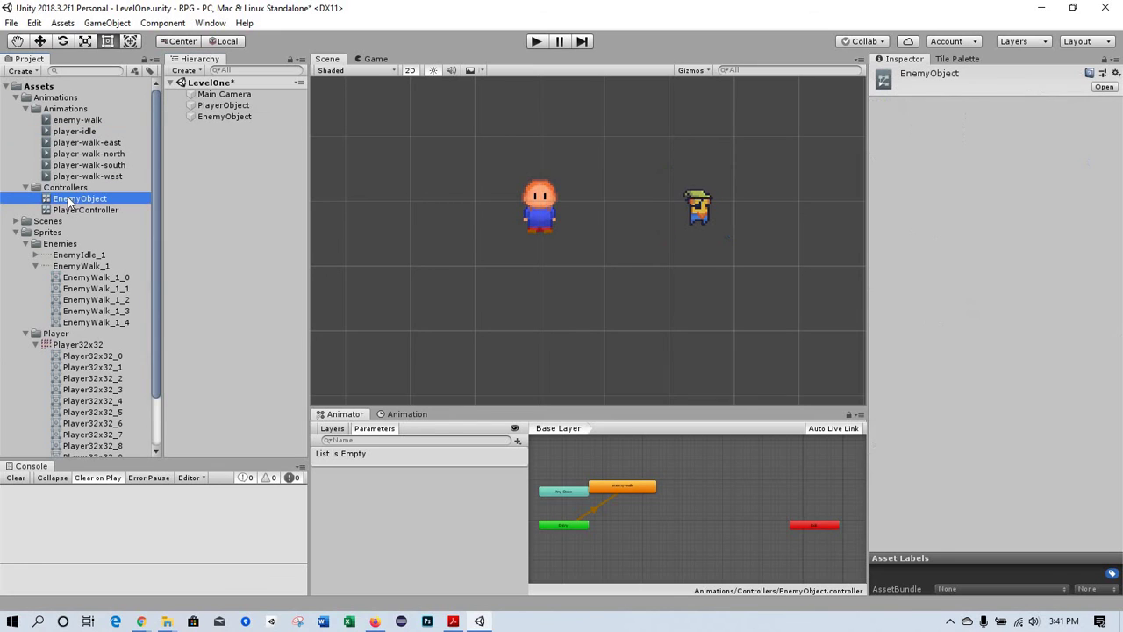
click(85, 202)
click(120, 201)
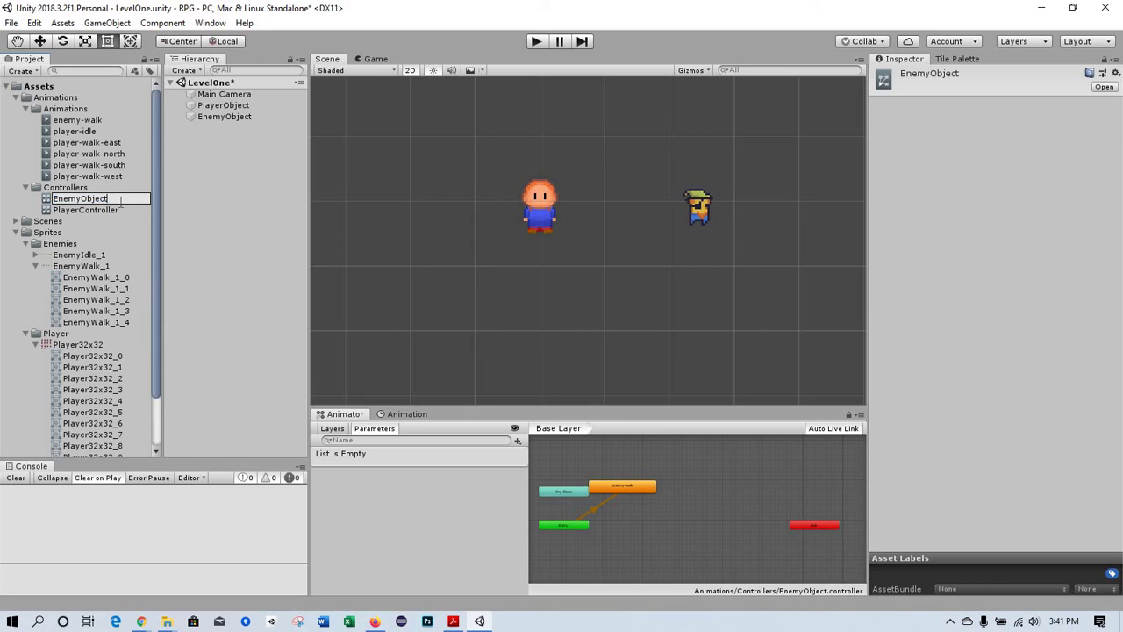
key(BackSpace)
key(BackSpace)
key(BackSpace)
key(BackSpace)
key(BackSpace)
key(BackSpace)
text(Controller)
key(Return)
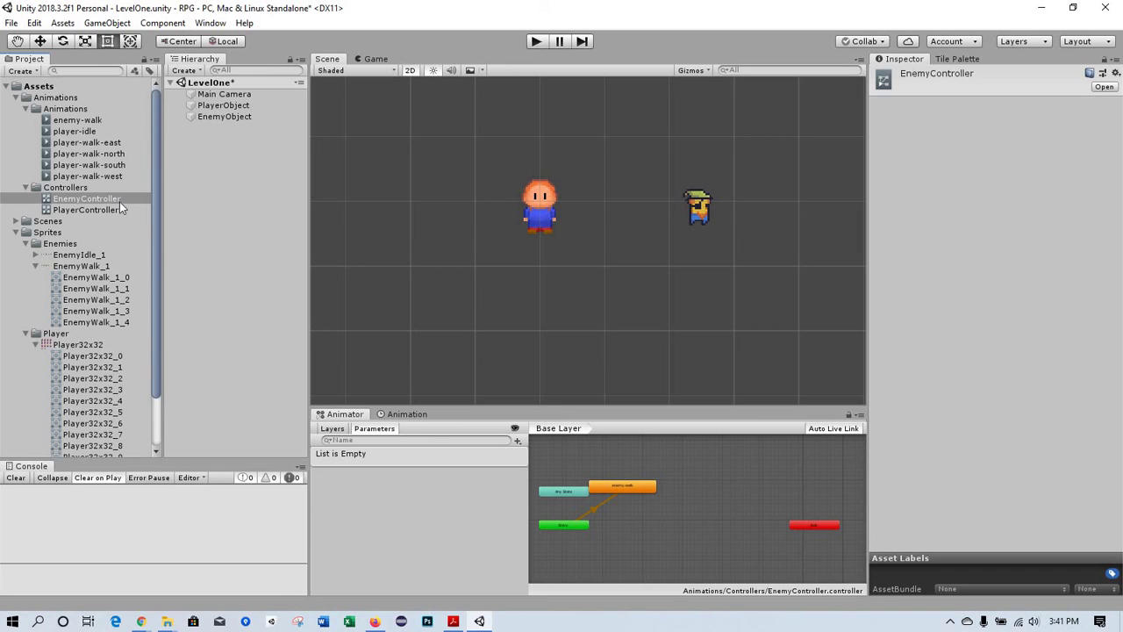
Step: Collapse the EnemyWalk_1 sheet and Player folder, and examine the individual sprite frames of EnemyIdle_1
click(35, 266)
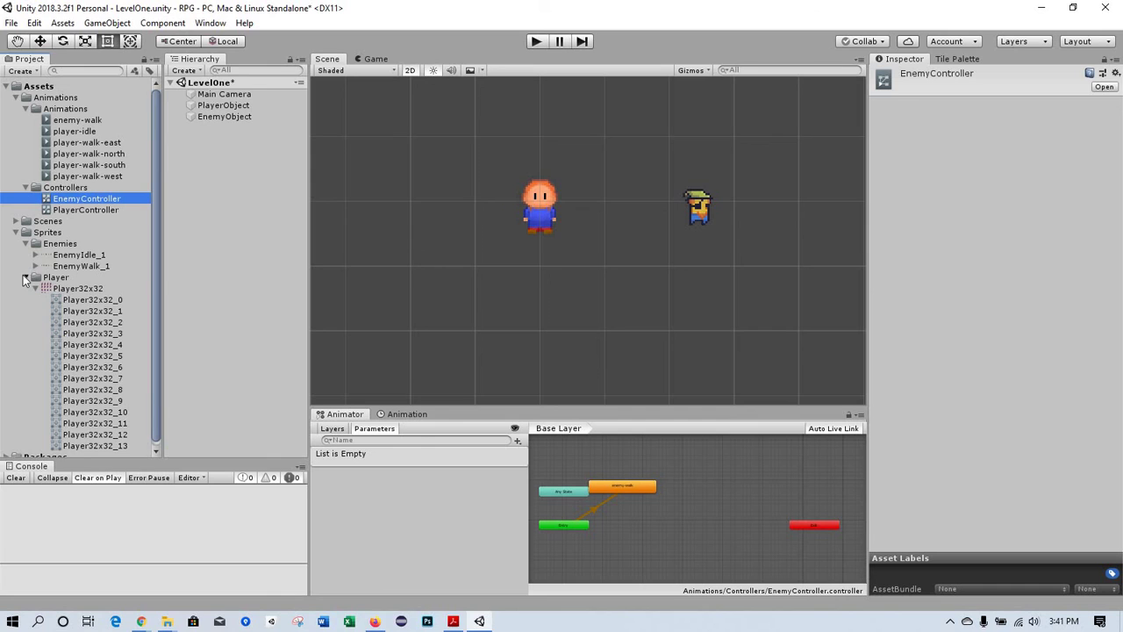
click(26, 277)
click(36, 254)
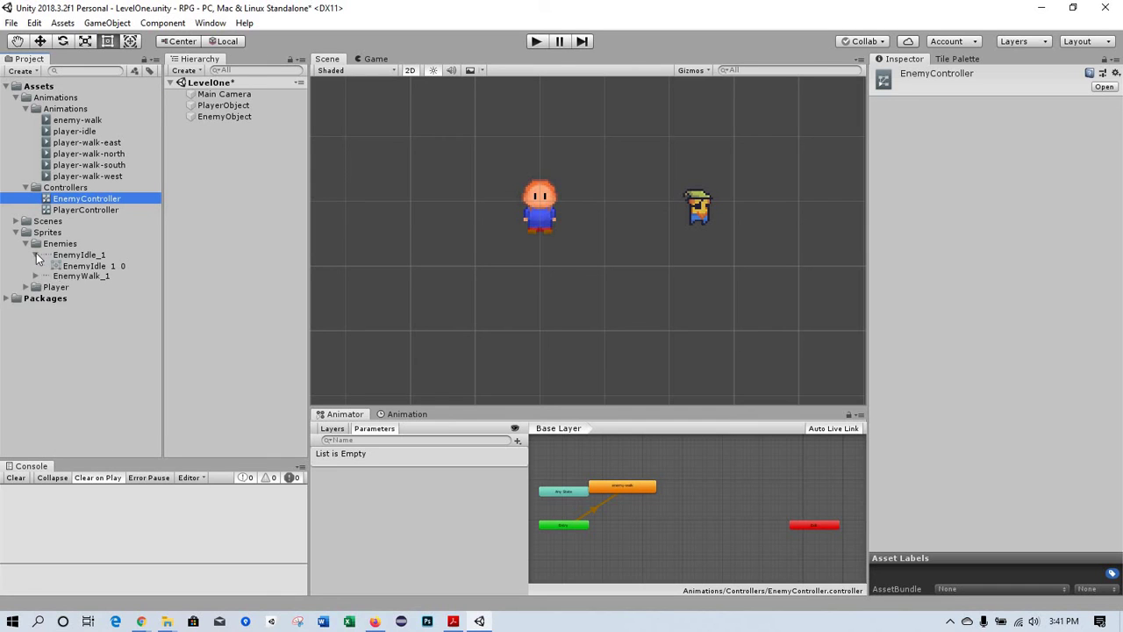
click(85, 265)
key(Down)
key(Down)
key(Down)
key(Down)
key(Down)
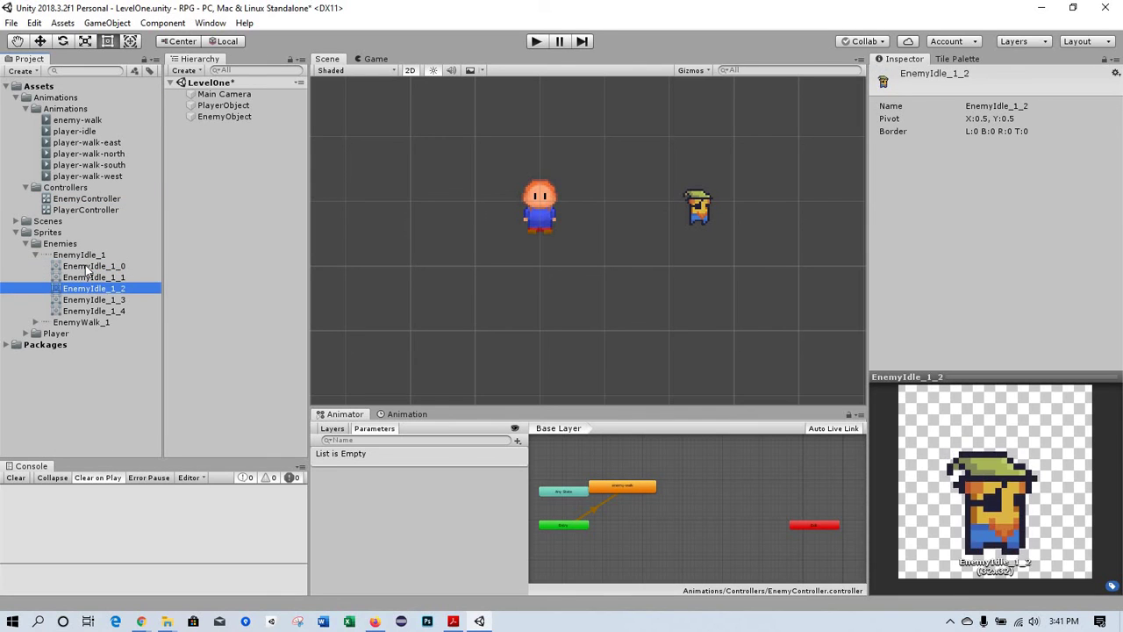
key(Down)
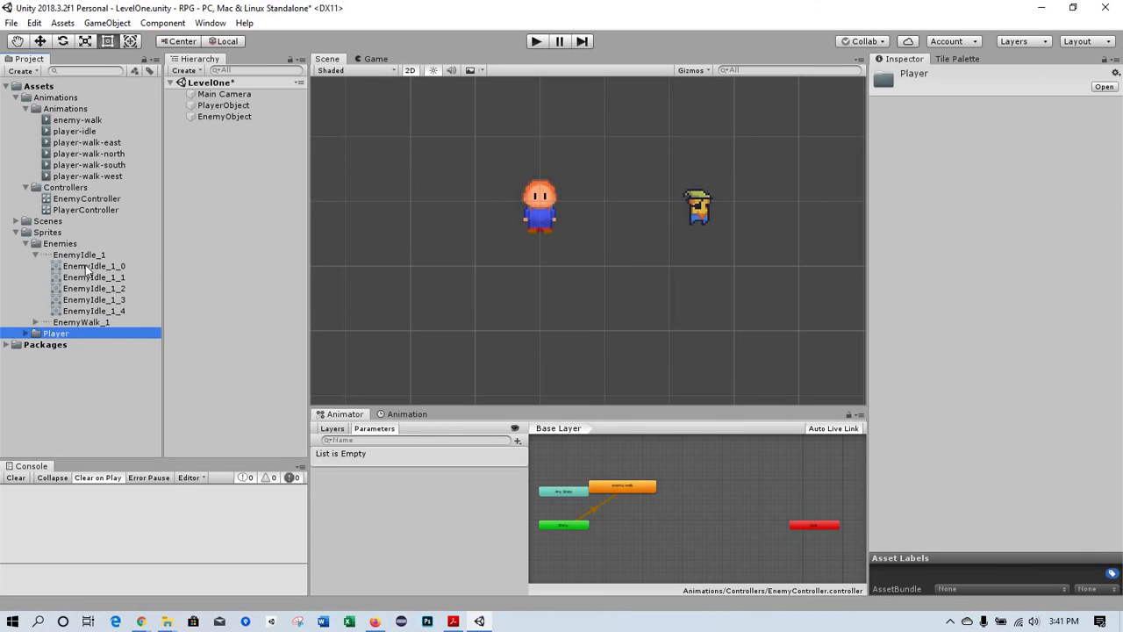
key(Up)
key(Up)
key(Up)
key(Up)
key(Up)
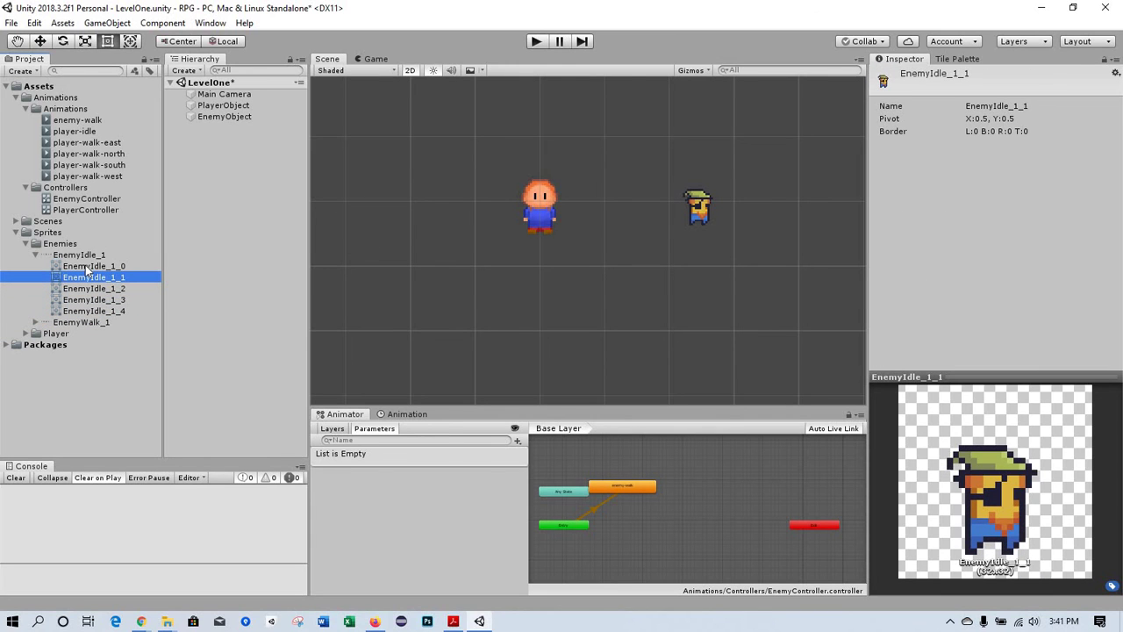
Step: Start a new animation clip on EnemyObject from sprites EnemyIdle_1_0 through EnemyIdle_1_4, with the nested Animations/Animations folder as the save location
key(Up)
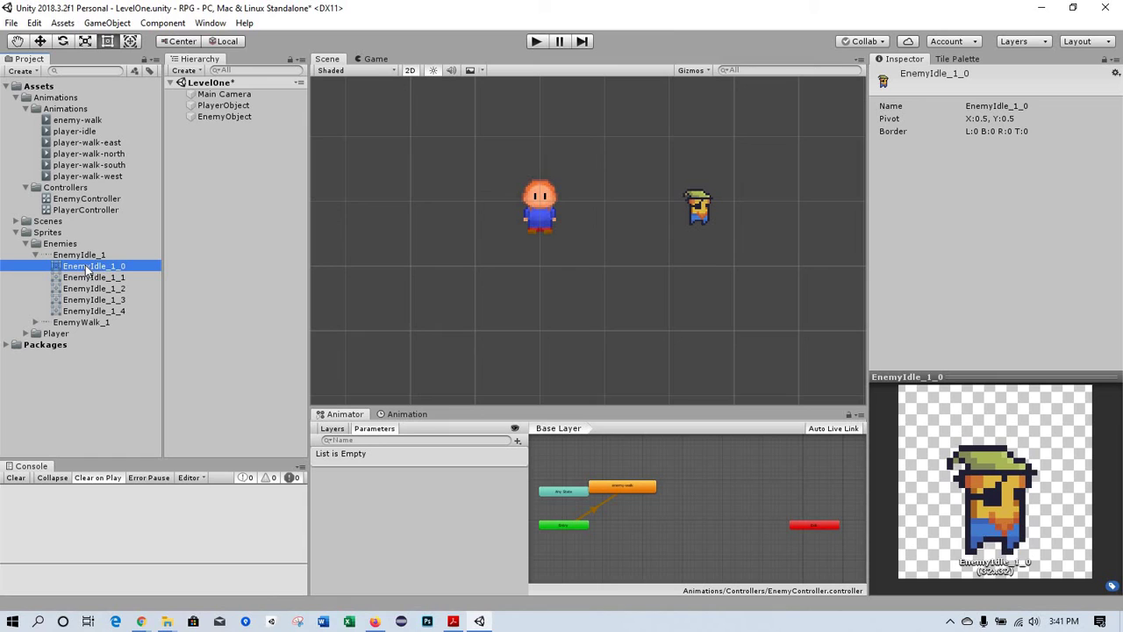
shift+click(104, 311)
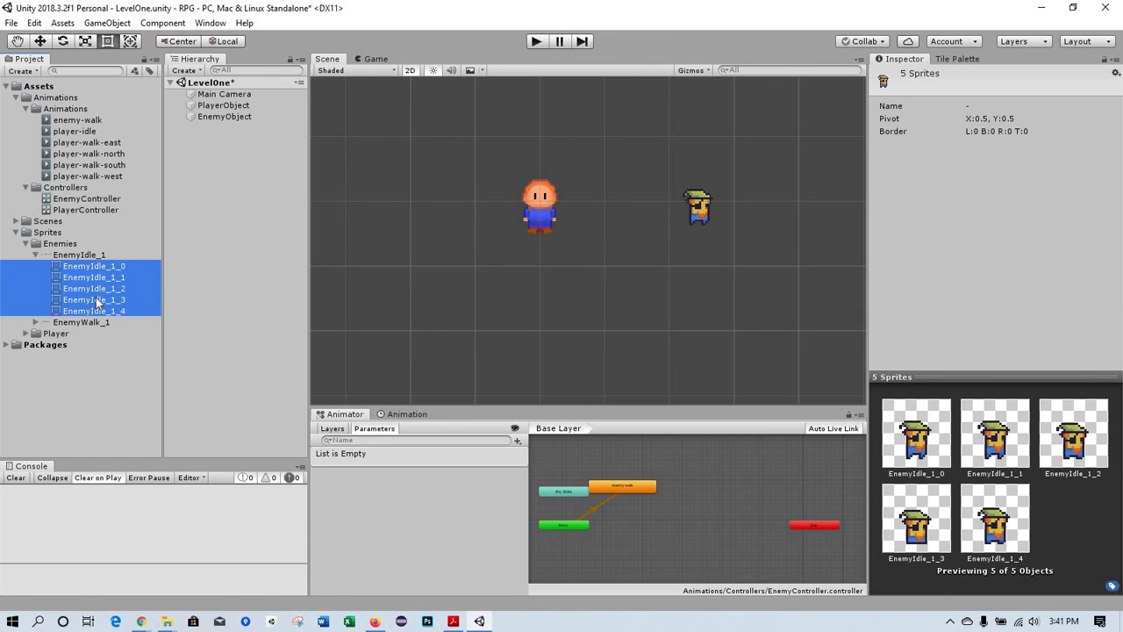
drag(97, 302, 230, 120)
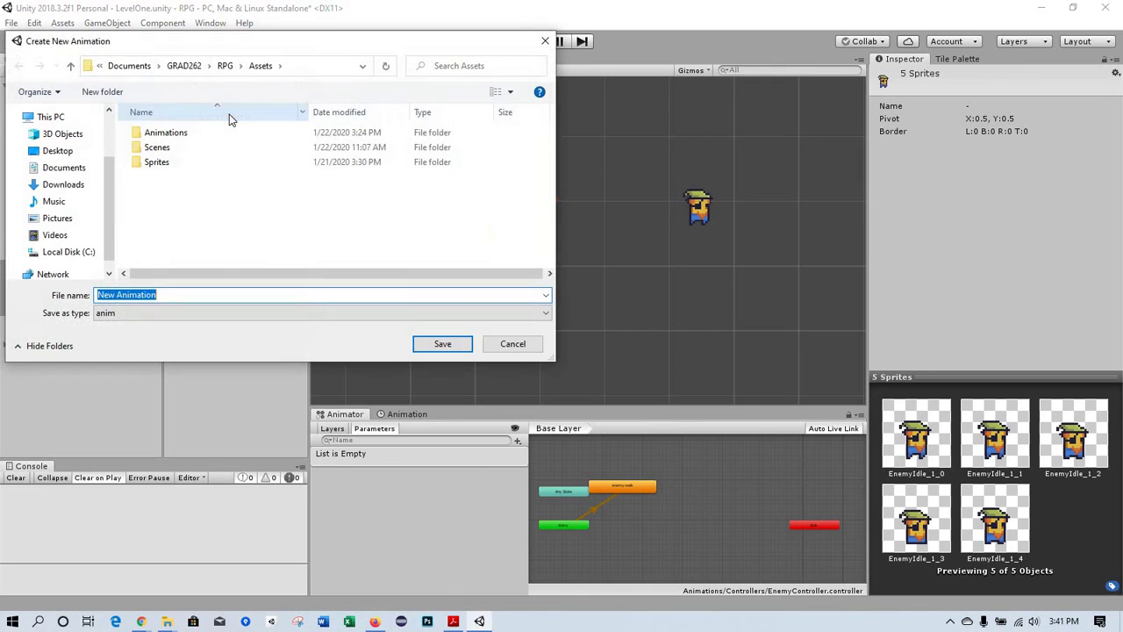
double_click(174, 133)
click(174, 132)
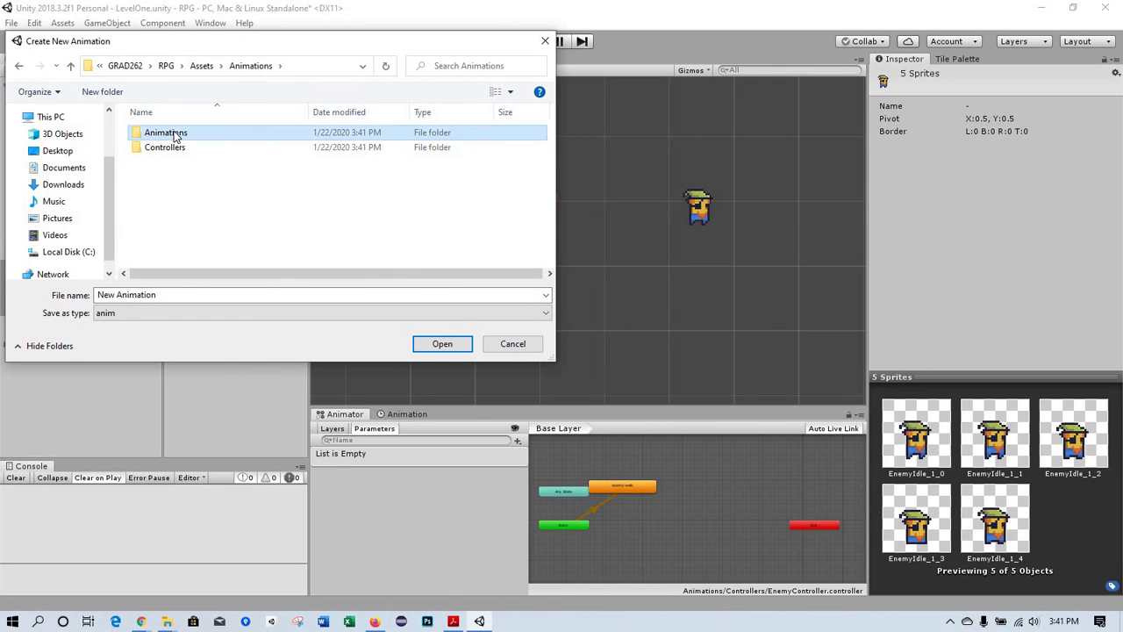
double_click(175, 136)
click(173, 137)
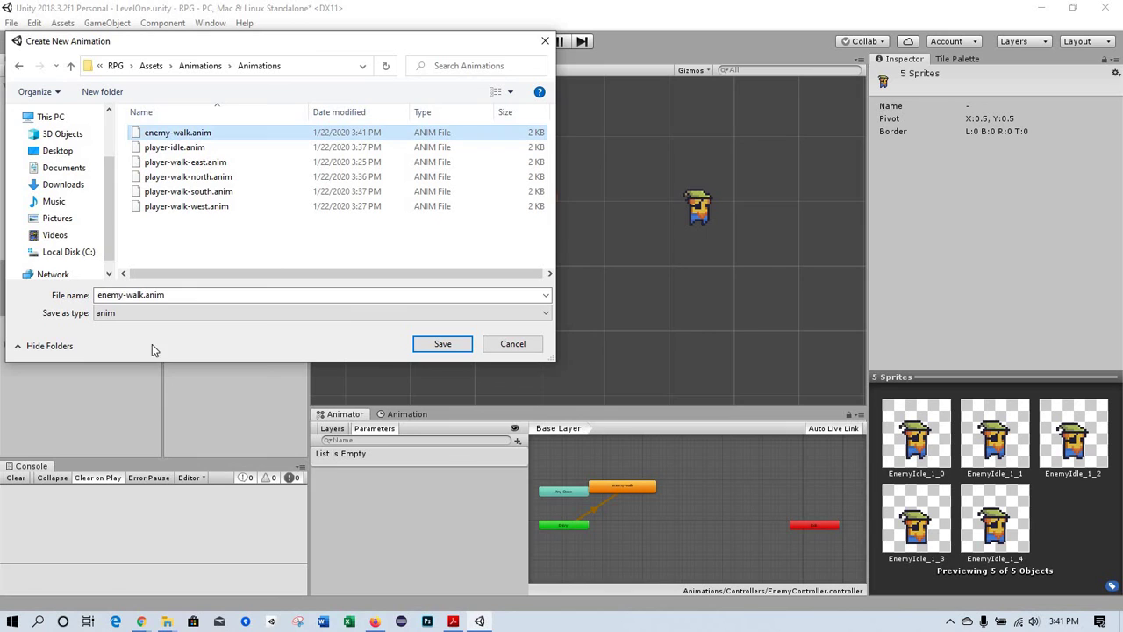
Step: Save the new clip as enemy-idle
click(182, 295)
click(184, 294)
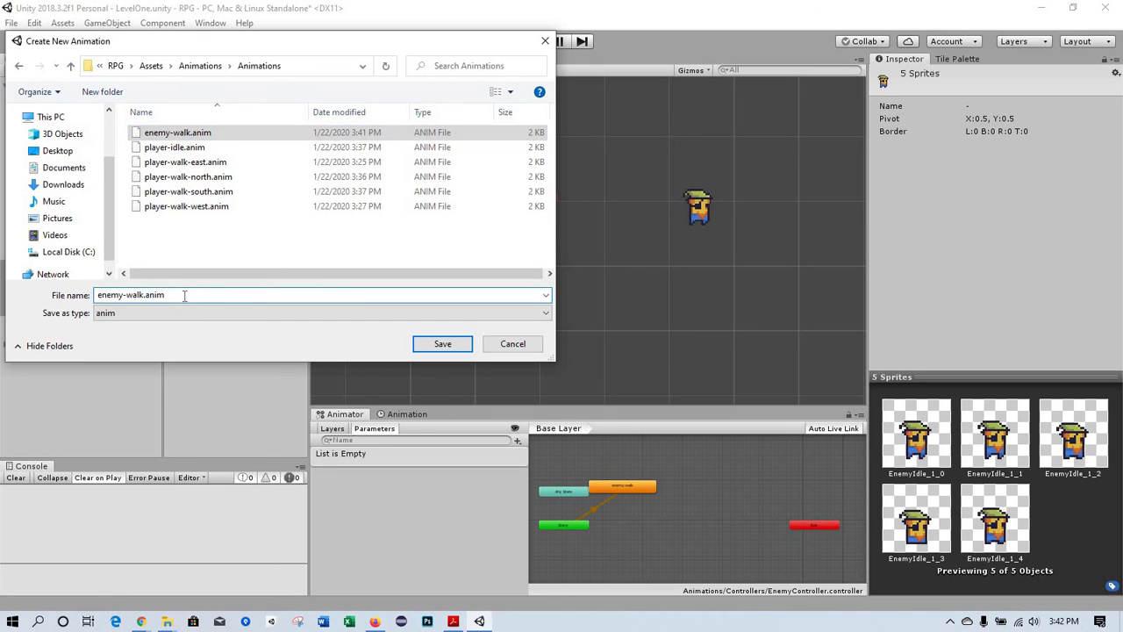
key(BackSpace)
key(BackSpace)
key(BackSpace)
key(BackSpace)
key(BackSpace)
key(BackSpace)
key(BackSpace)
key(BackSpace)
key(BackSpace)
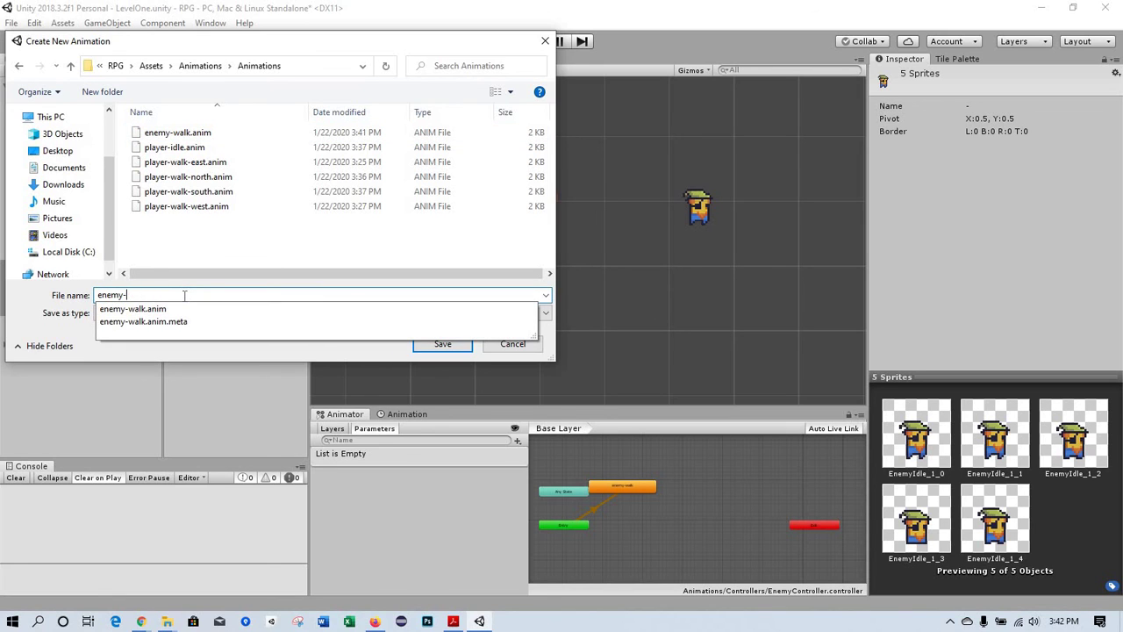
text(idle)
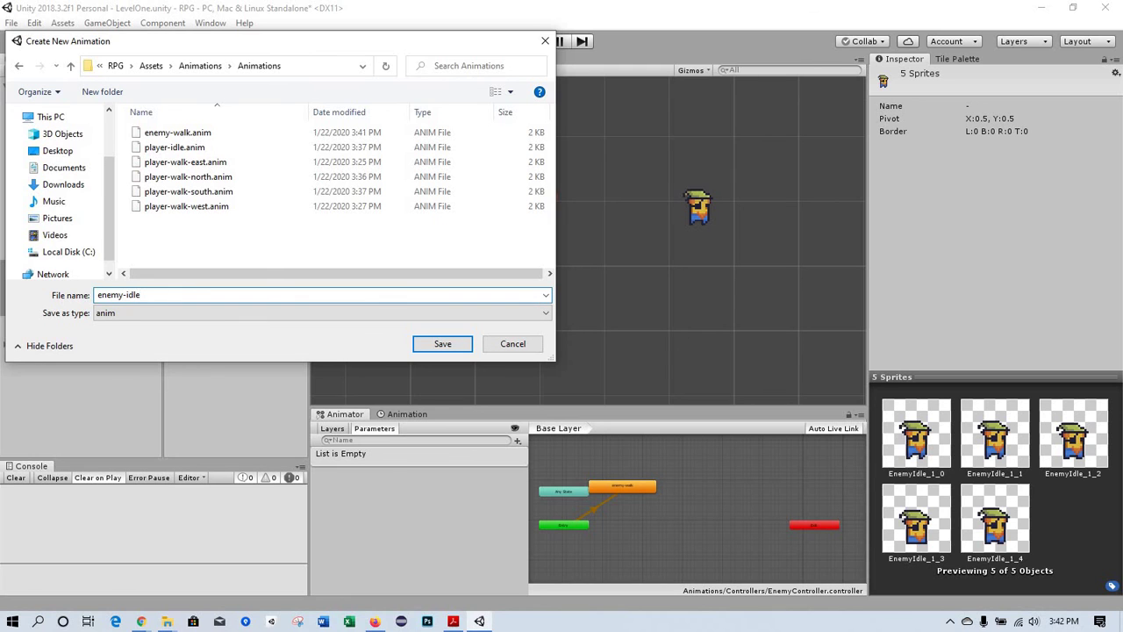
key(Return)
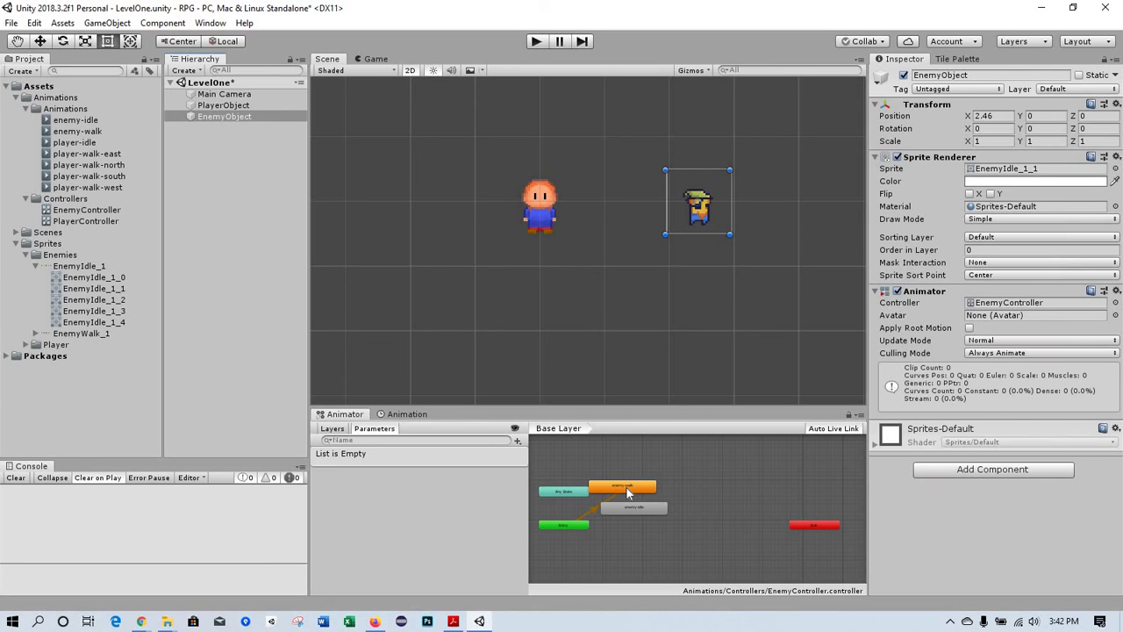
Step: Space out the enemy-walk and enemy-idle states in the Animator graph and save the scene
drag(627, 494, 660, 520)
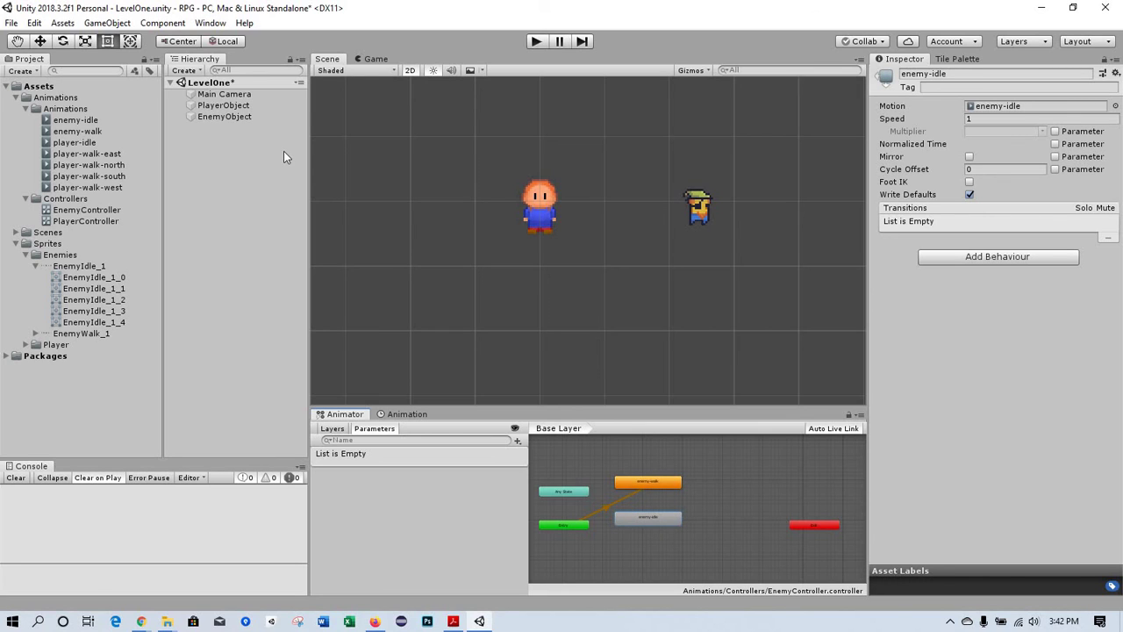
key(ctrl+s)
Step: Run the game in Play mode to preview the player and enemy animations, and stop it
click(536, 42)
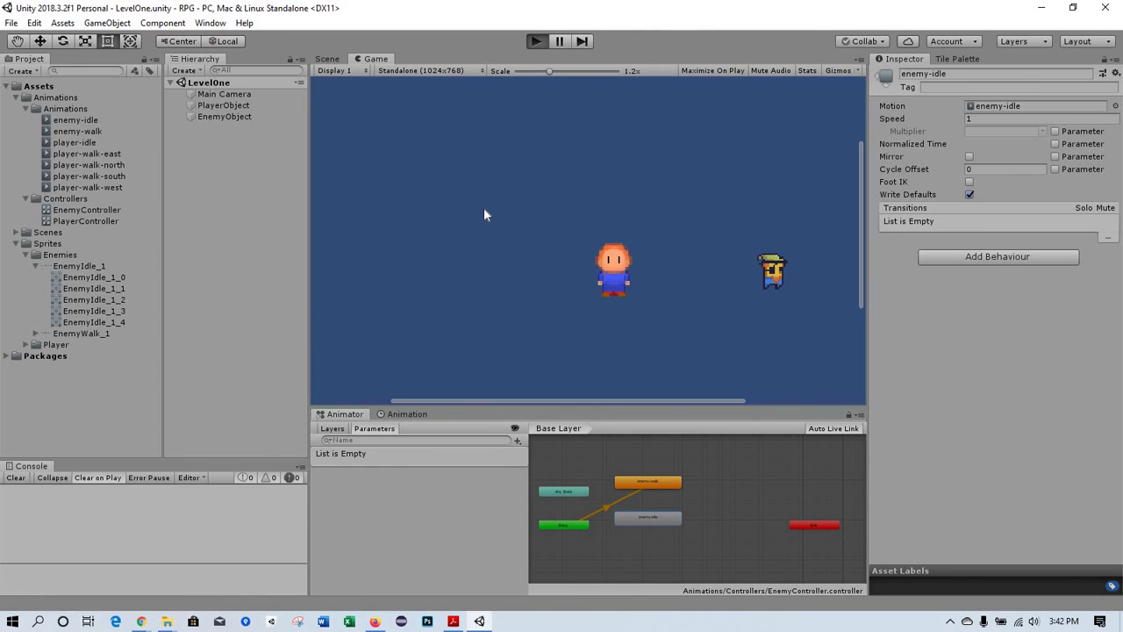
key(Right)
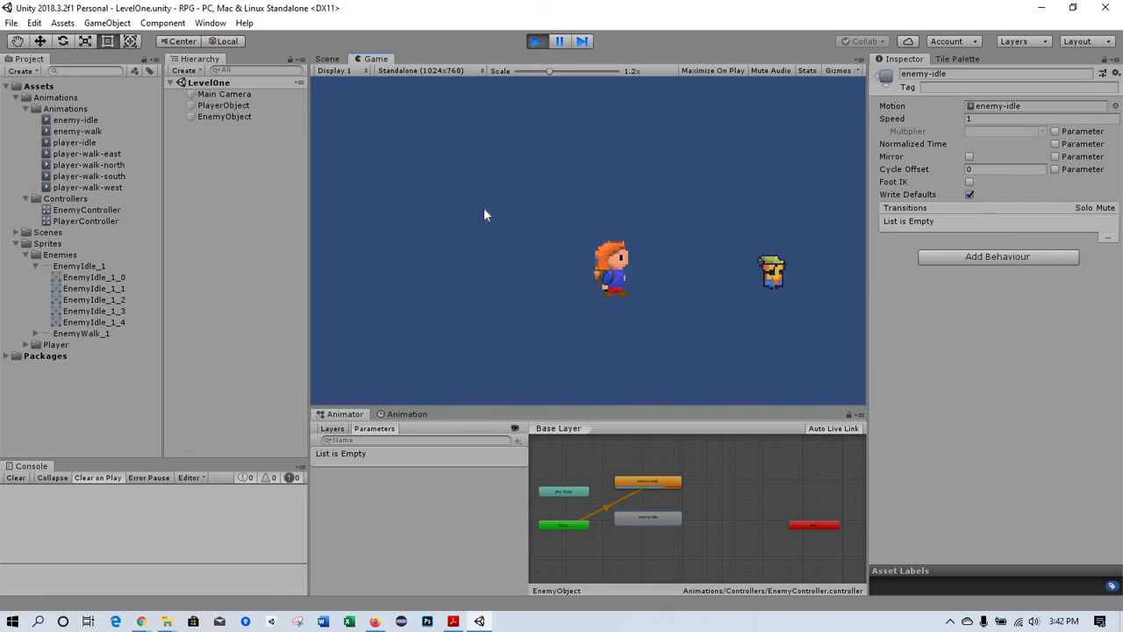
click(537, 39)
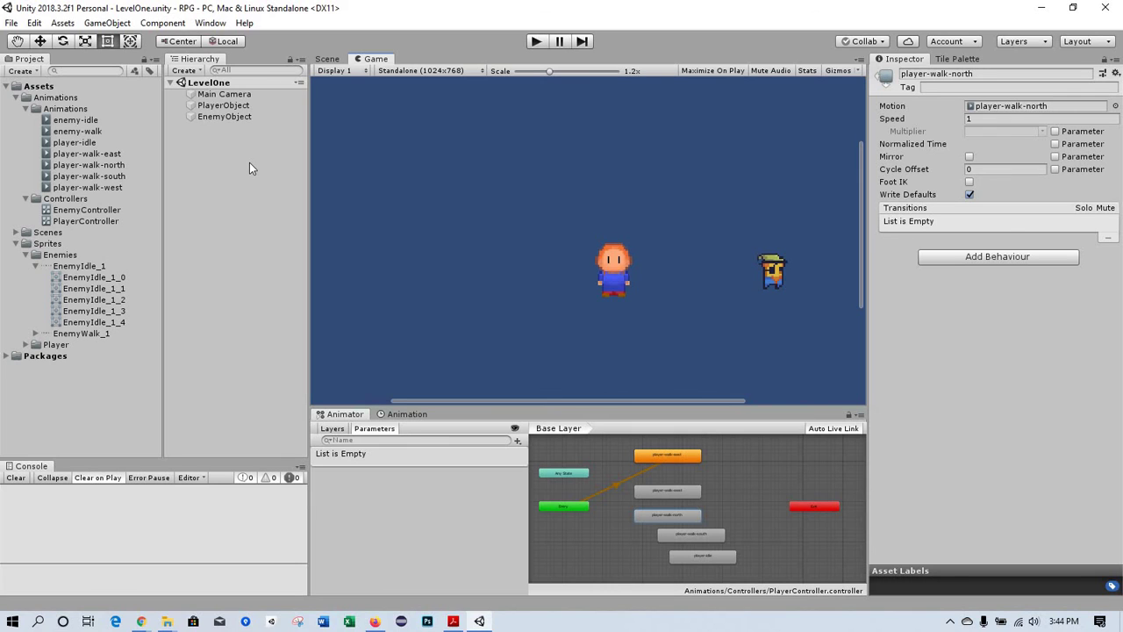
Step: Select PlayerObject's player-walk-east state, run the game in Play mode, and set the state's speed to .6
click(212, 107)
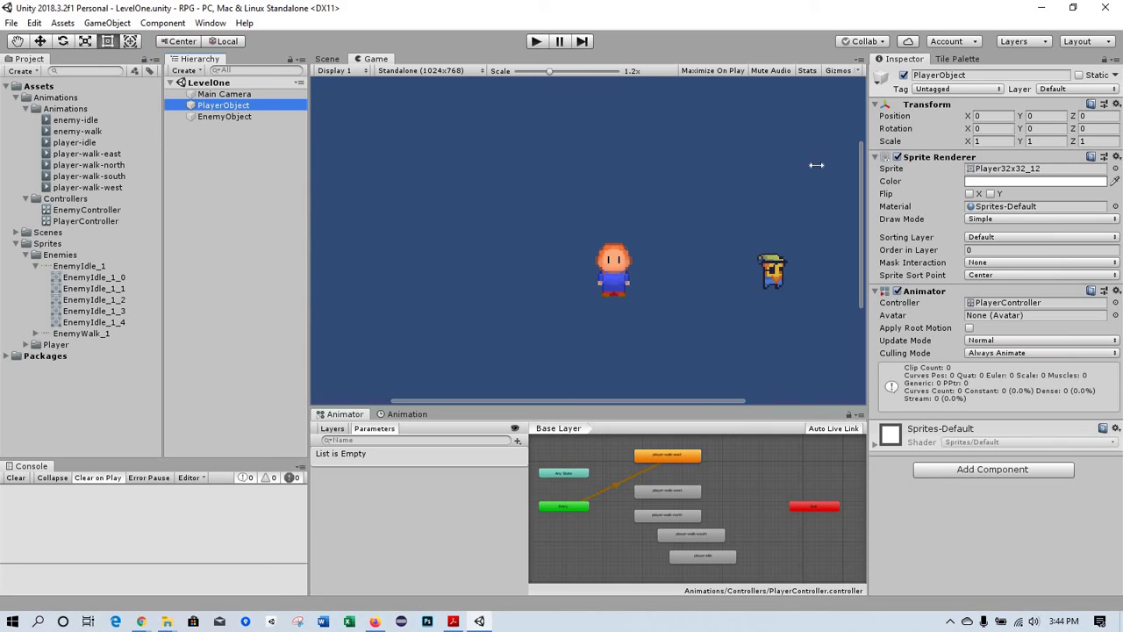
click(668, 456)
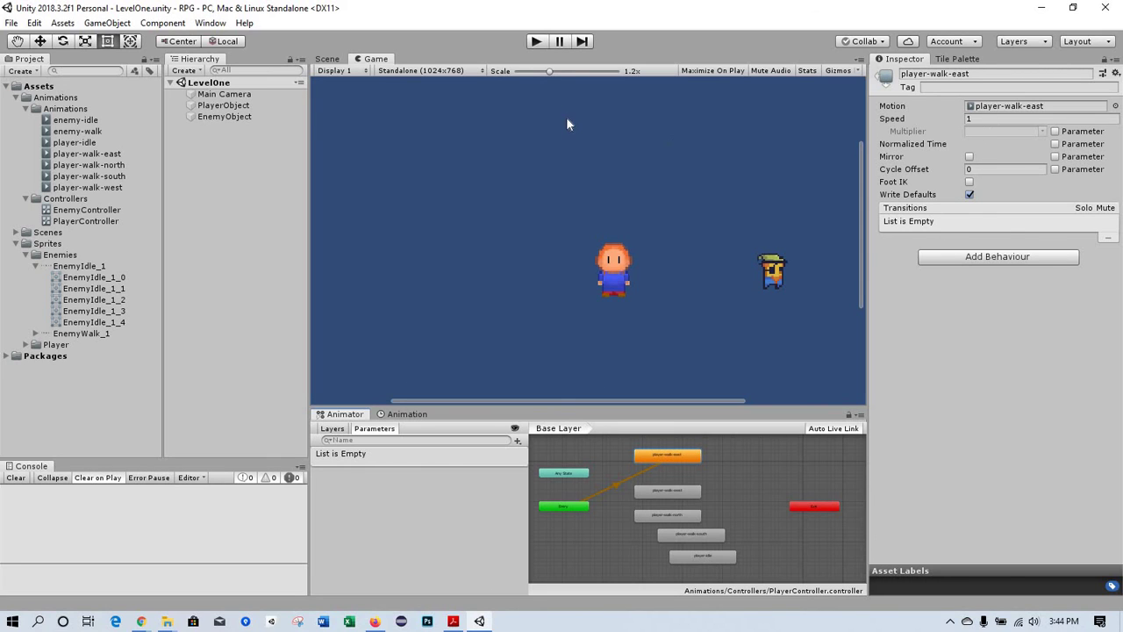
click(534, 43)
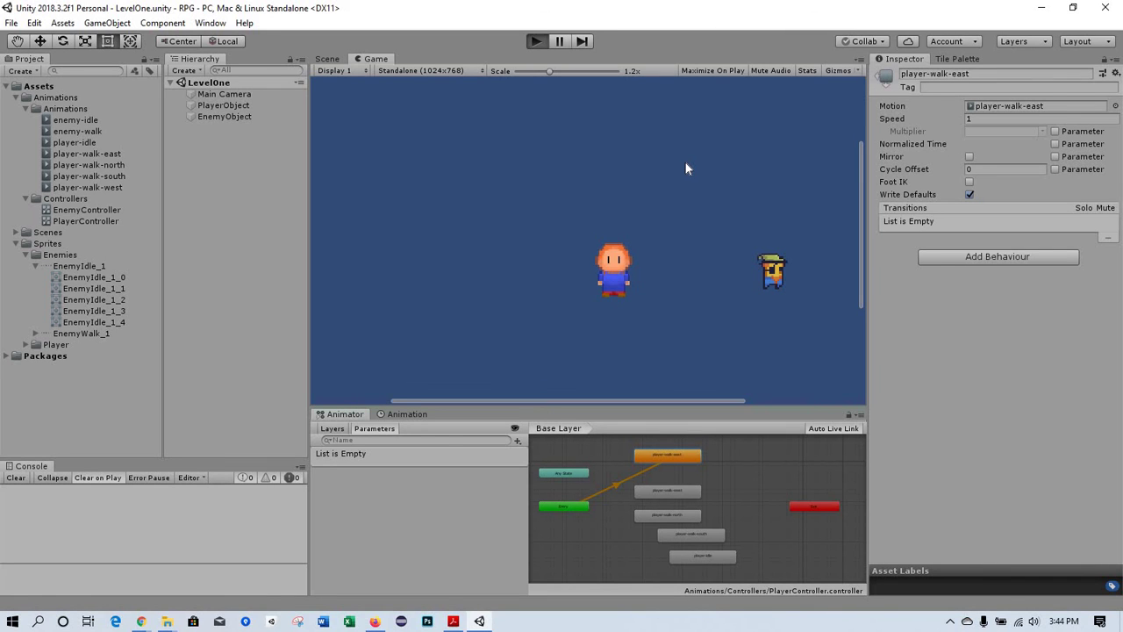
click(978, 118)
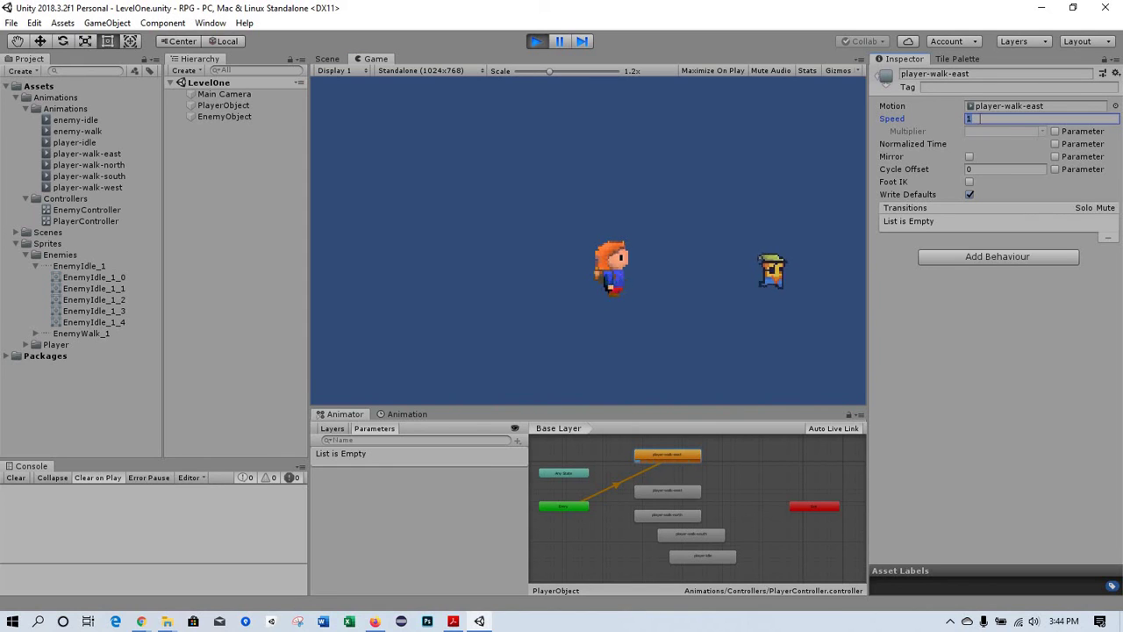
text(.6)
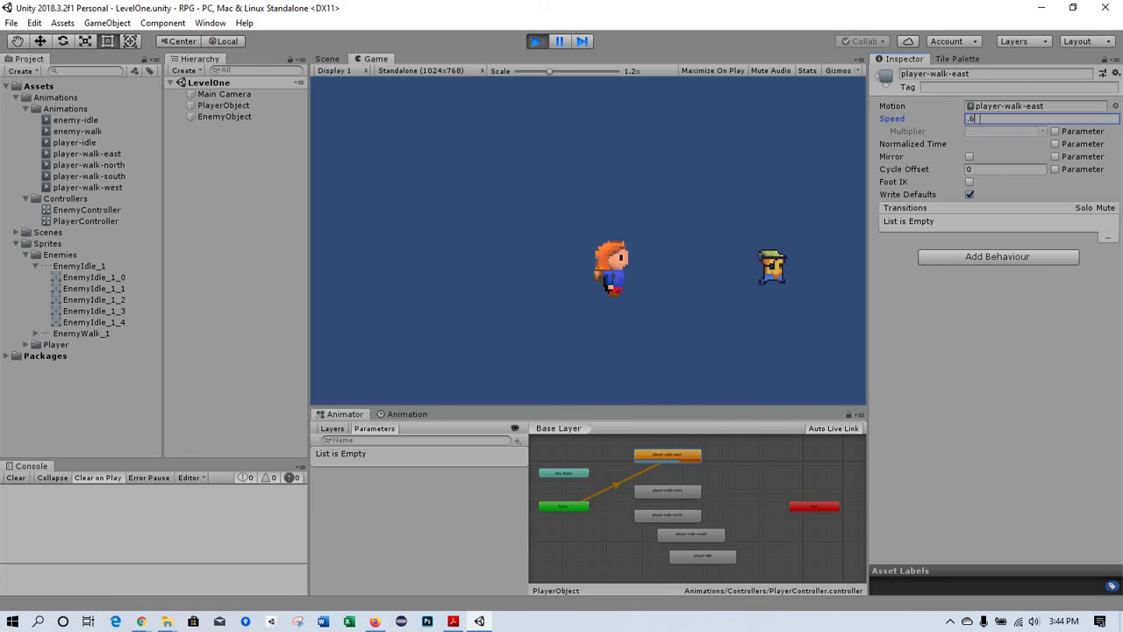